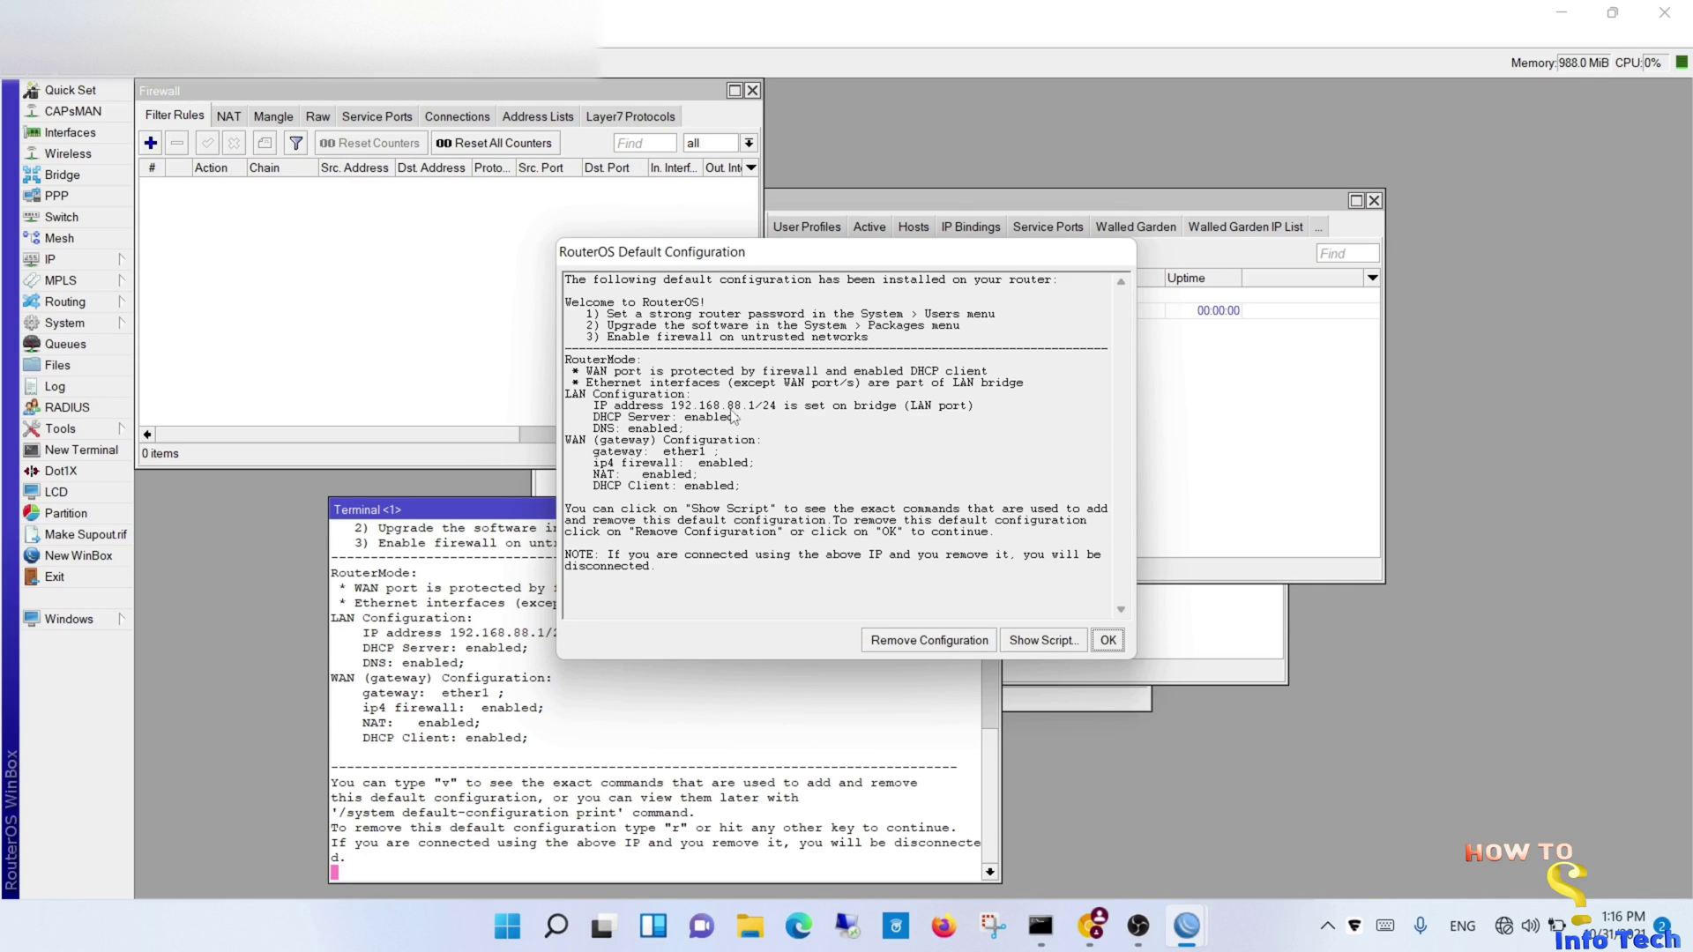
# Bring up the interface list showing ether1–ether10 and sfp1
pyautogui.click(921, 641)
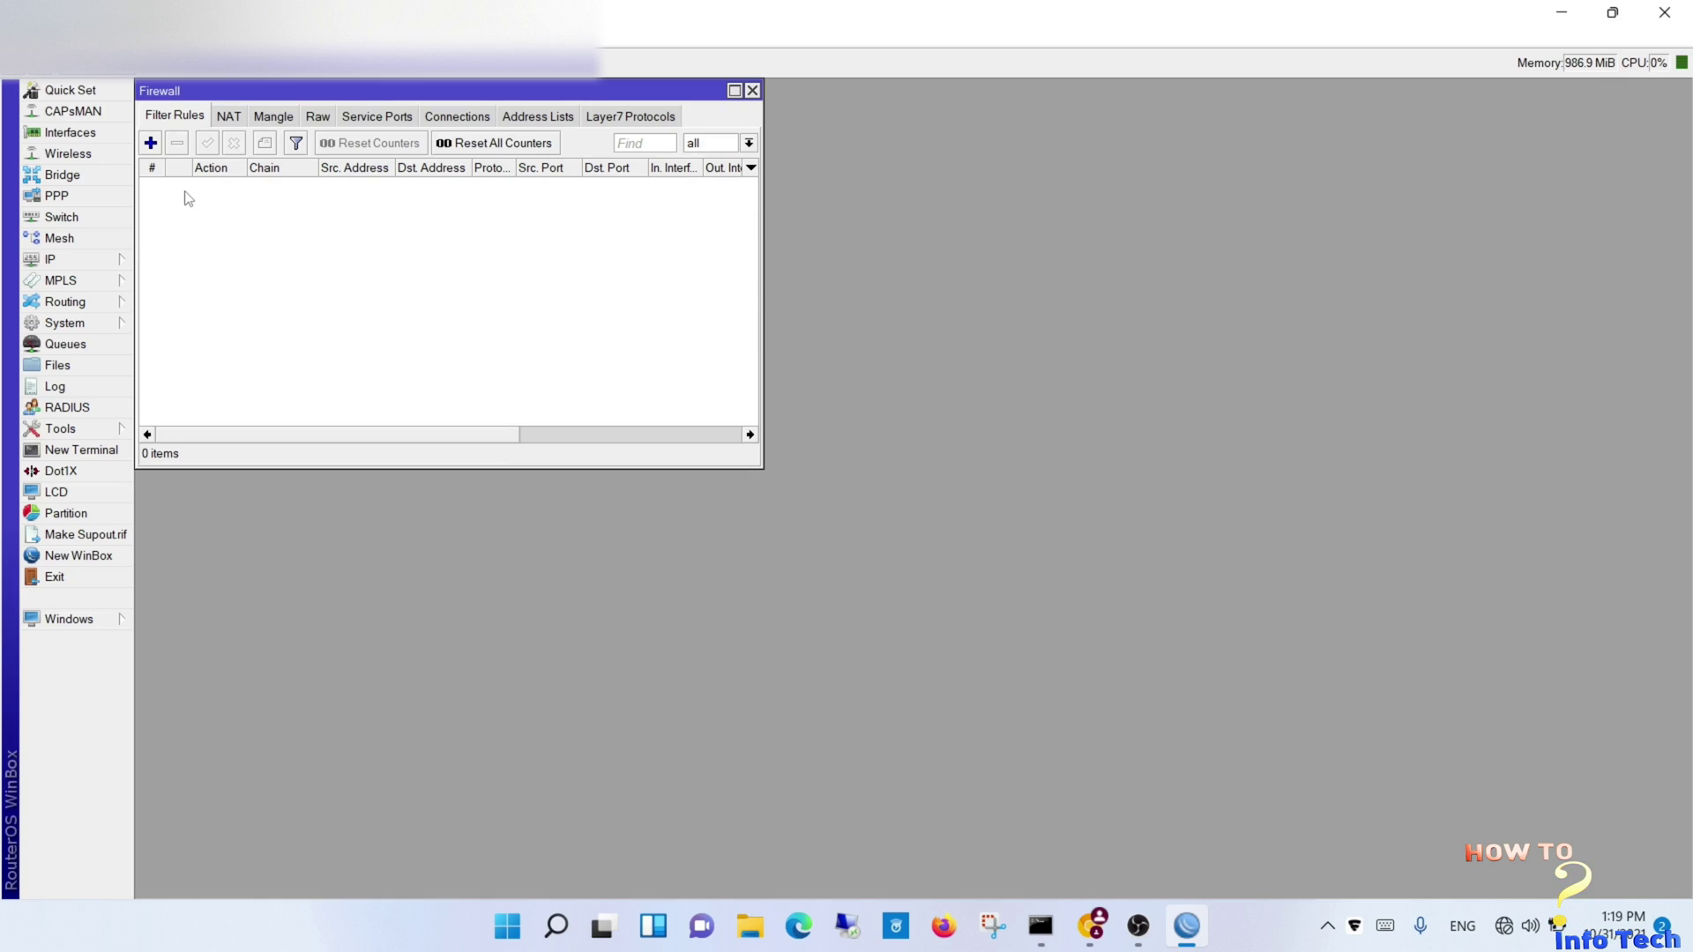
# Rename ether1 to ETH1-WAN-Vodafone, then close the interface list
pyautogui.click(95, 134)
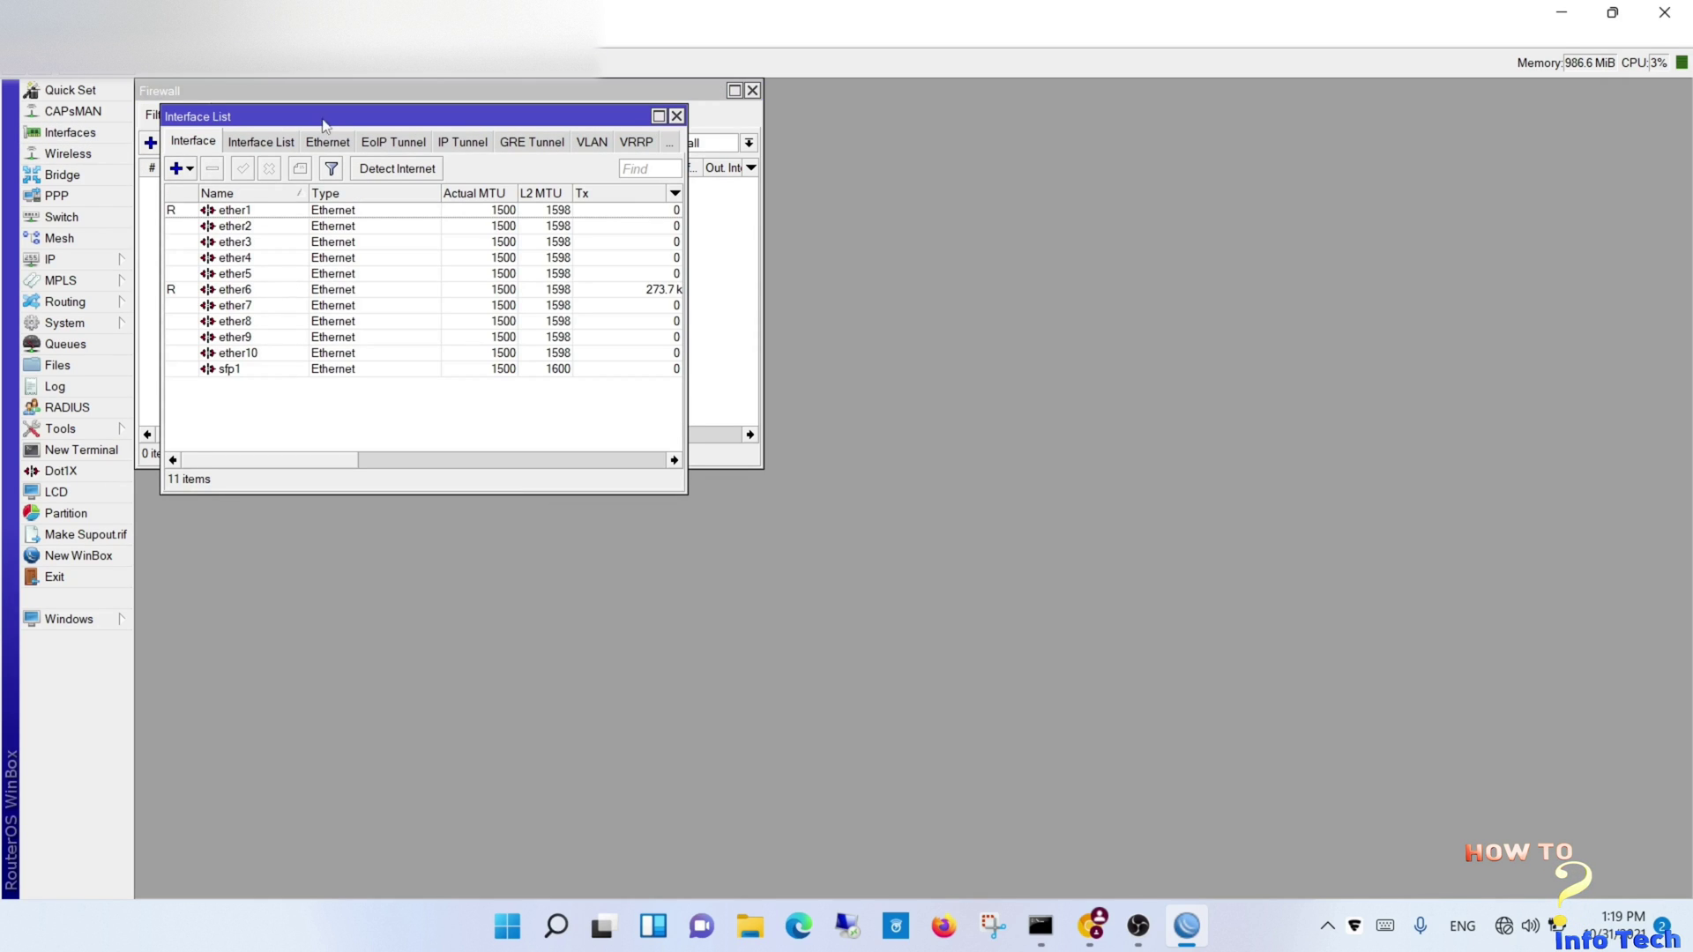
pyautogui.moveTo(329, 121); pyautogui.dragTo(510, 115)
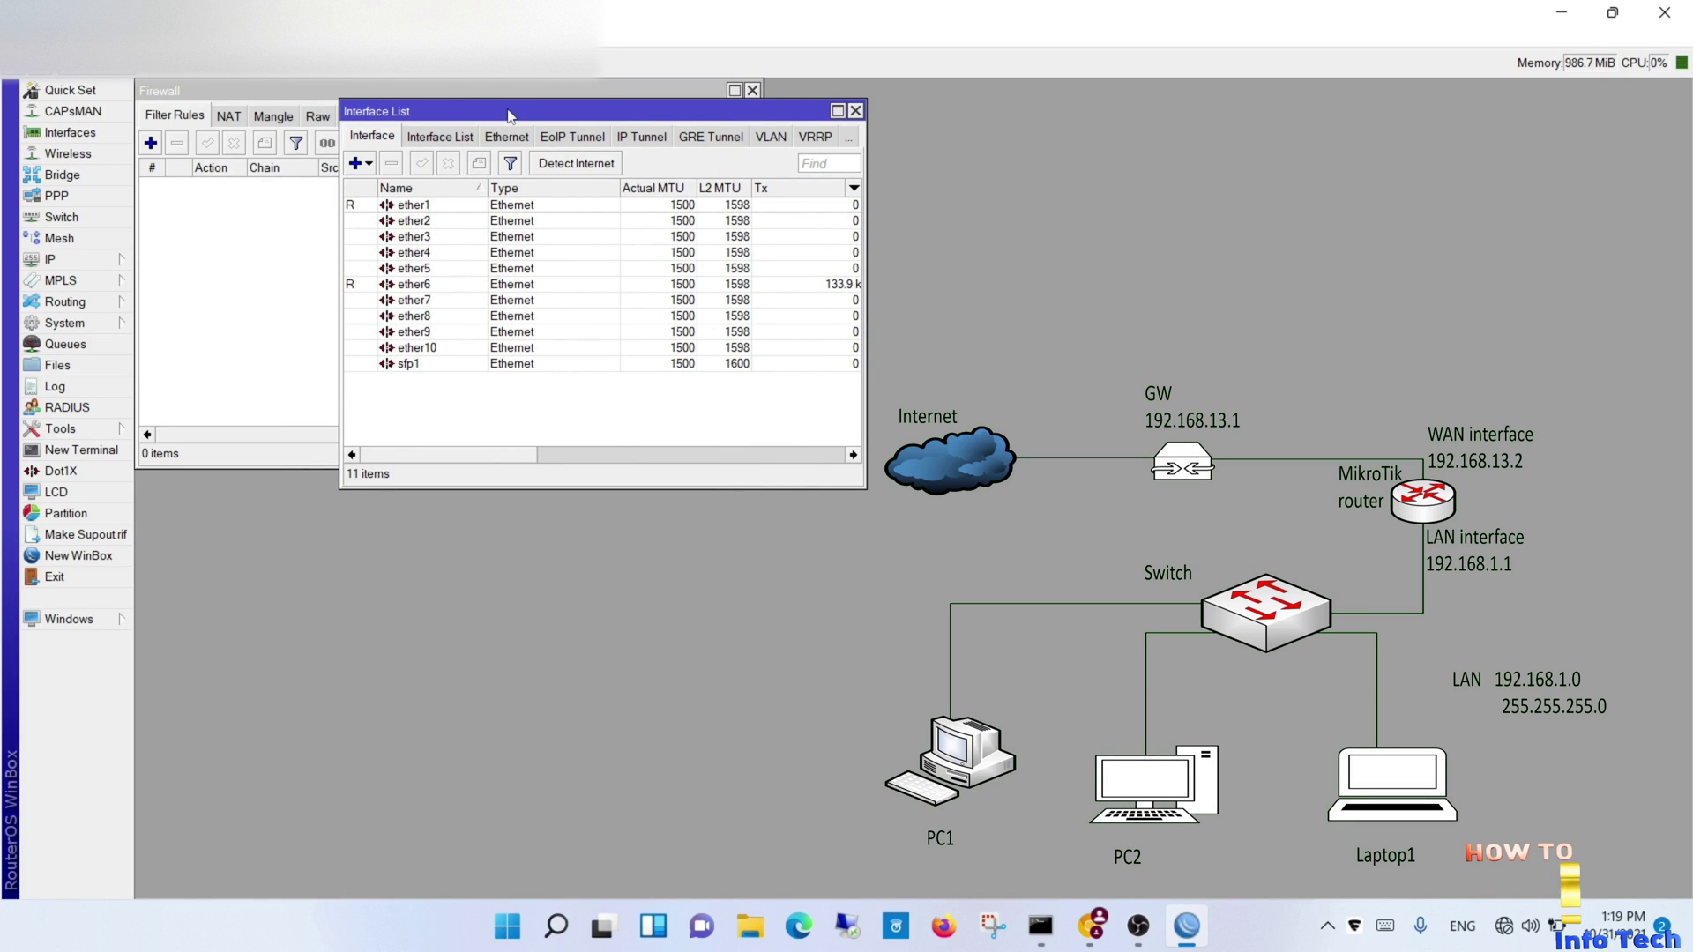
pyautogui.click(422, 205)
pyautogui.doubleClick(423, 206)
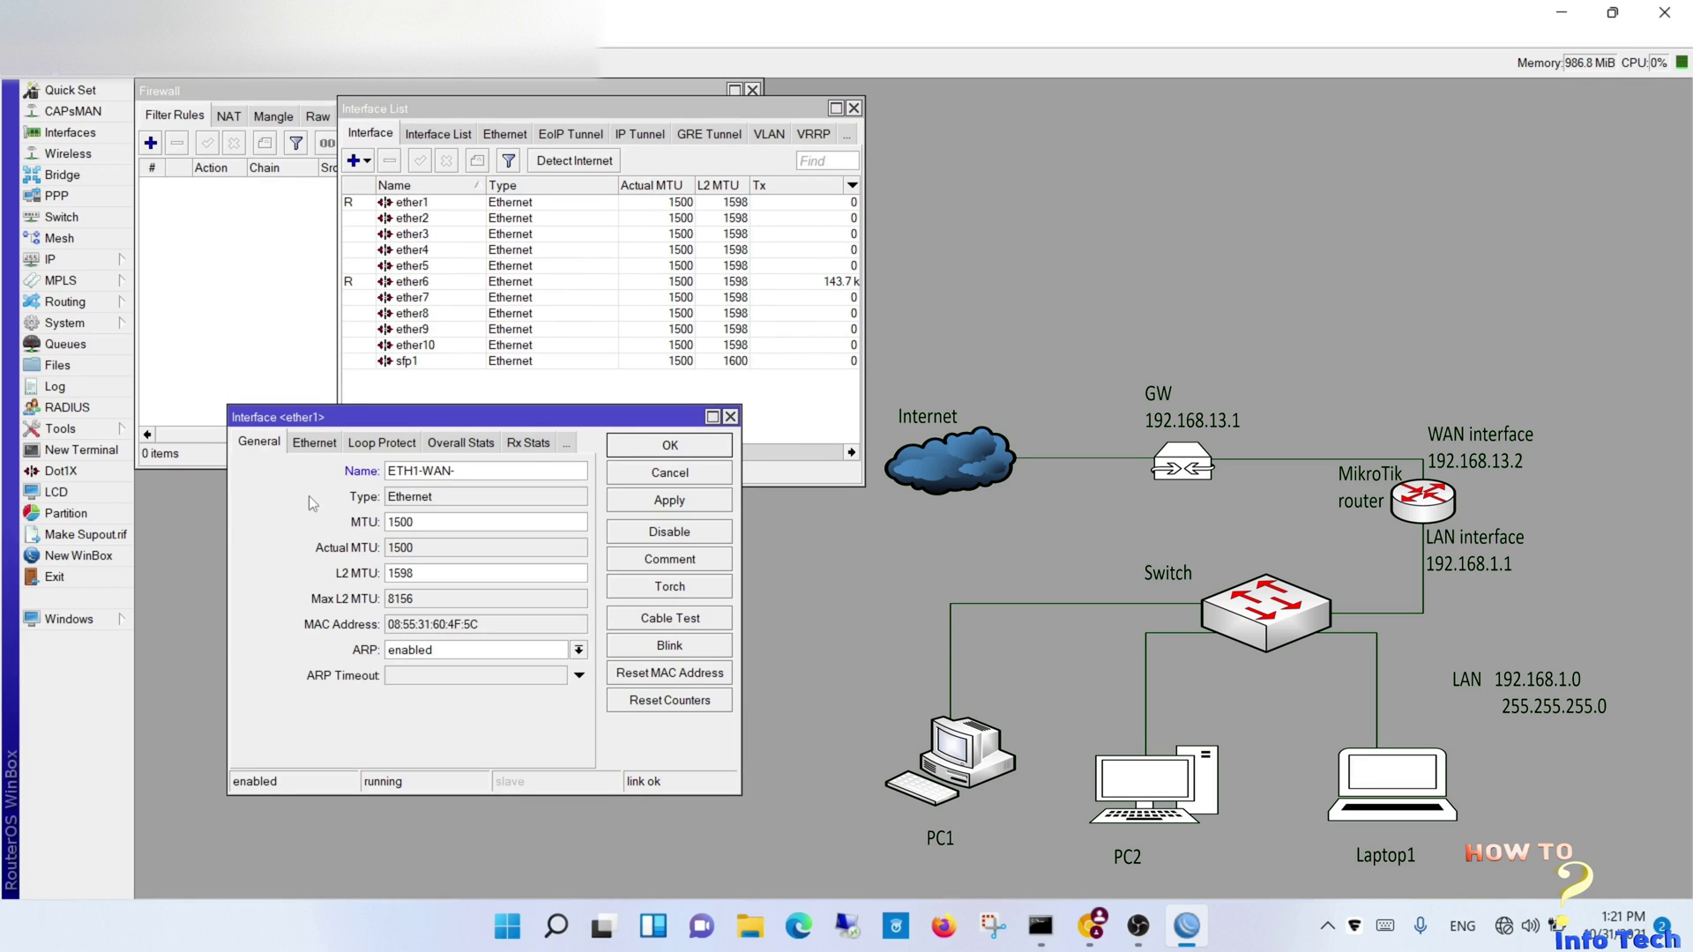
pyautogui.write('-Vodafone')
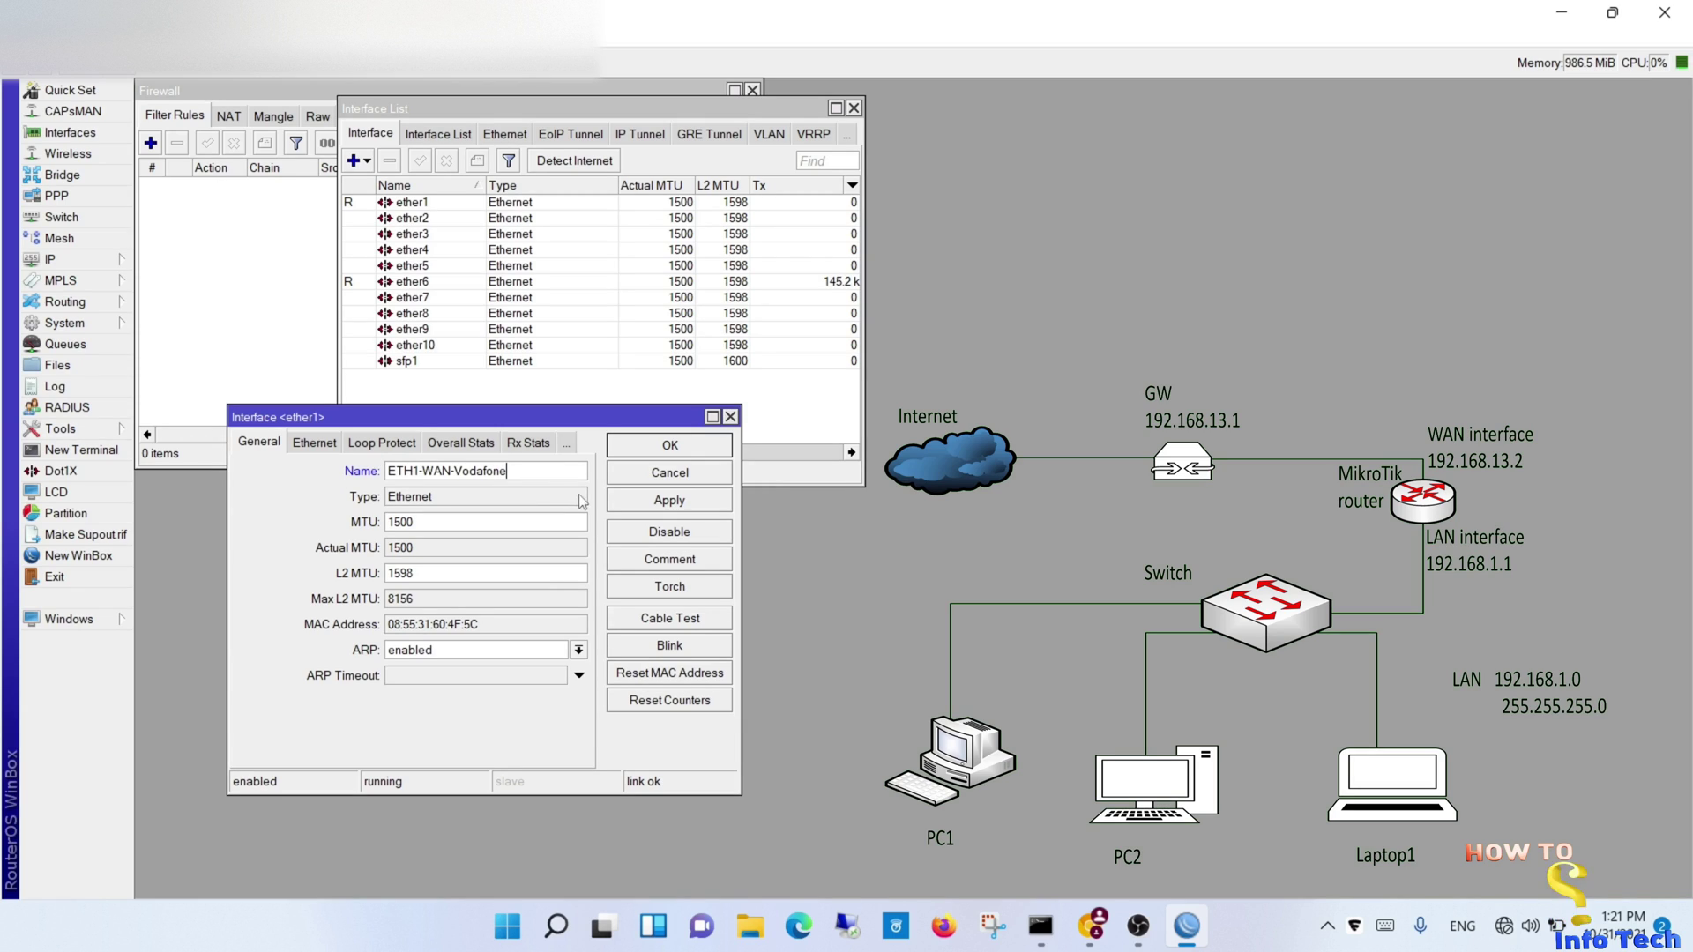
pyautogui.click(610, 505)
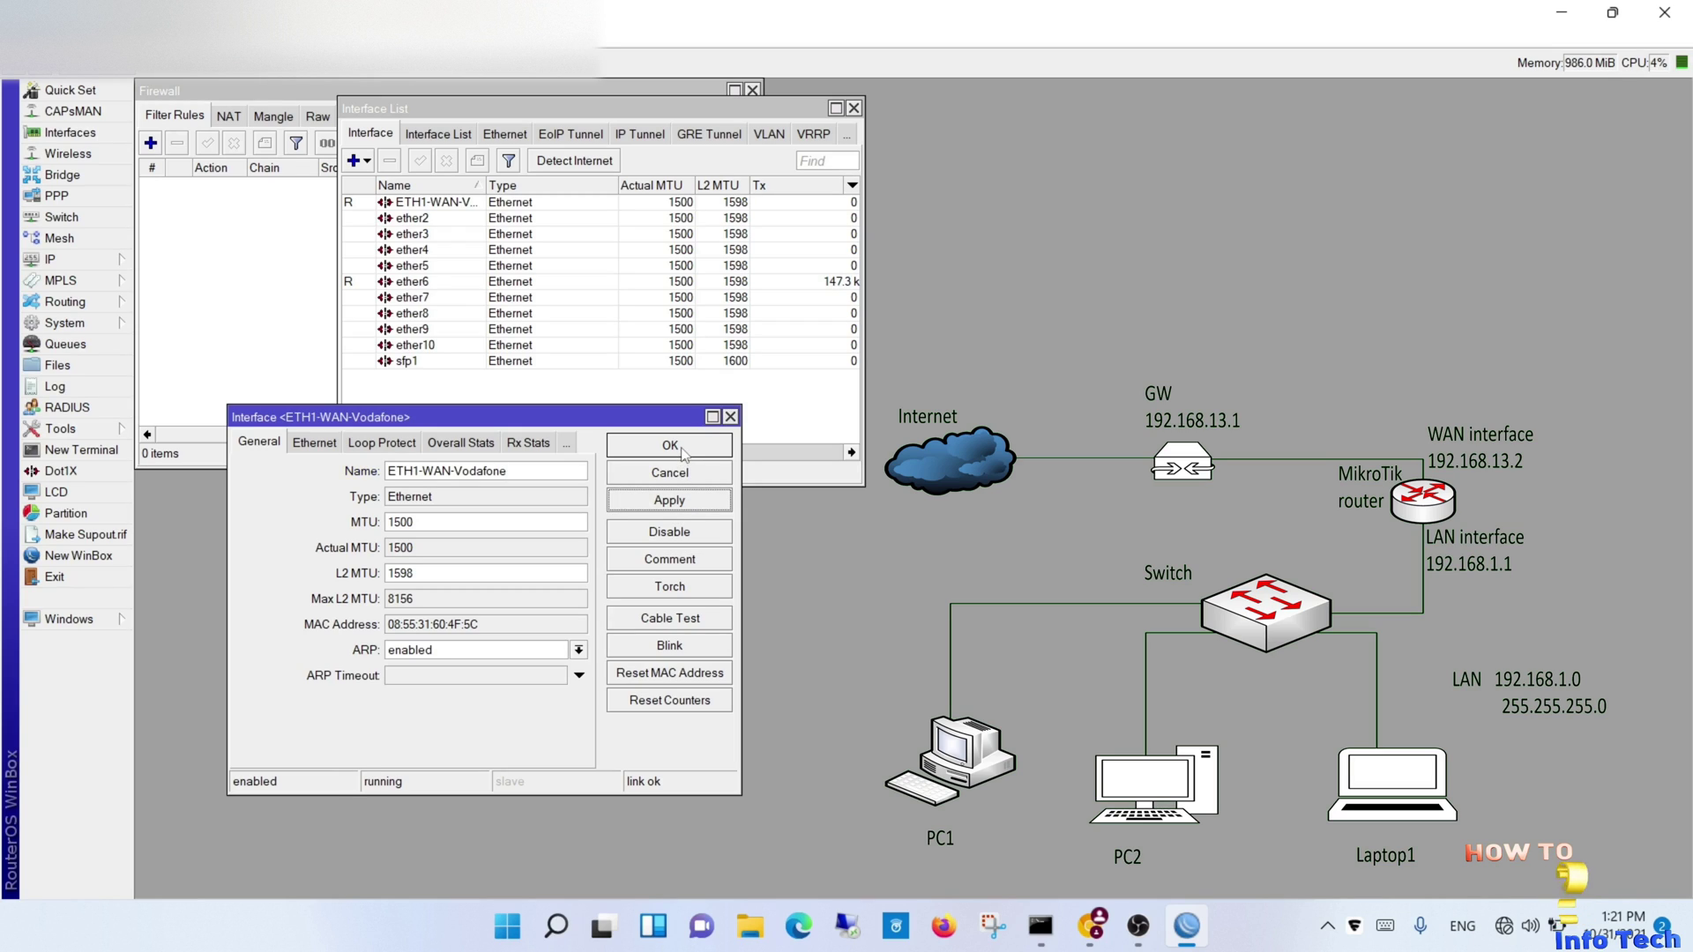
pyautogui.click(681, 447)
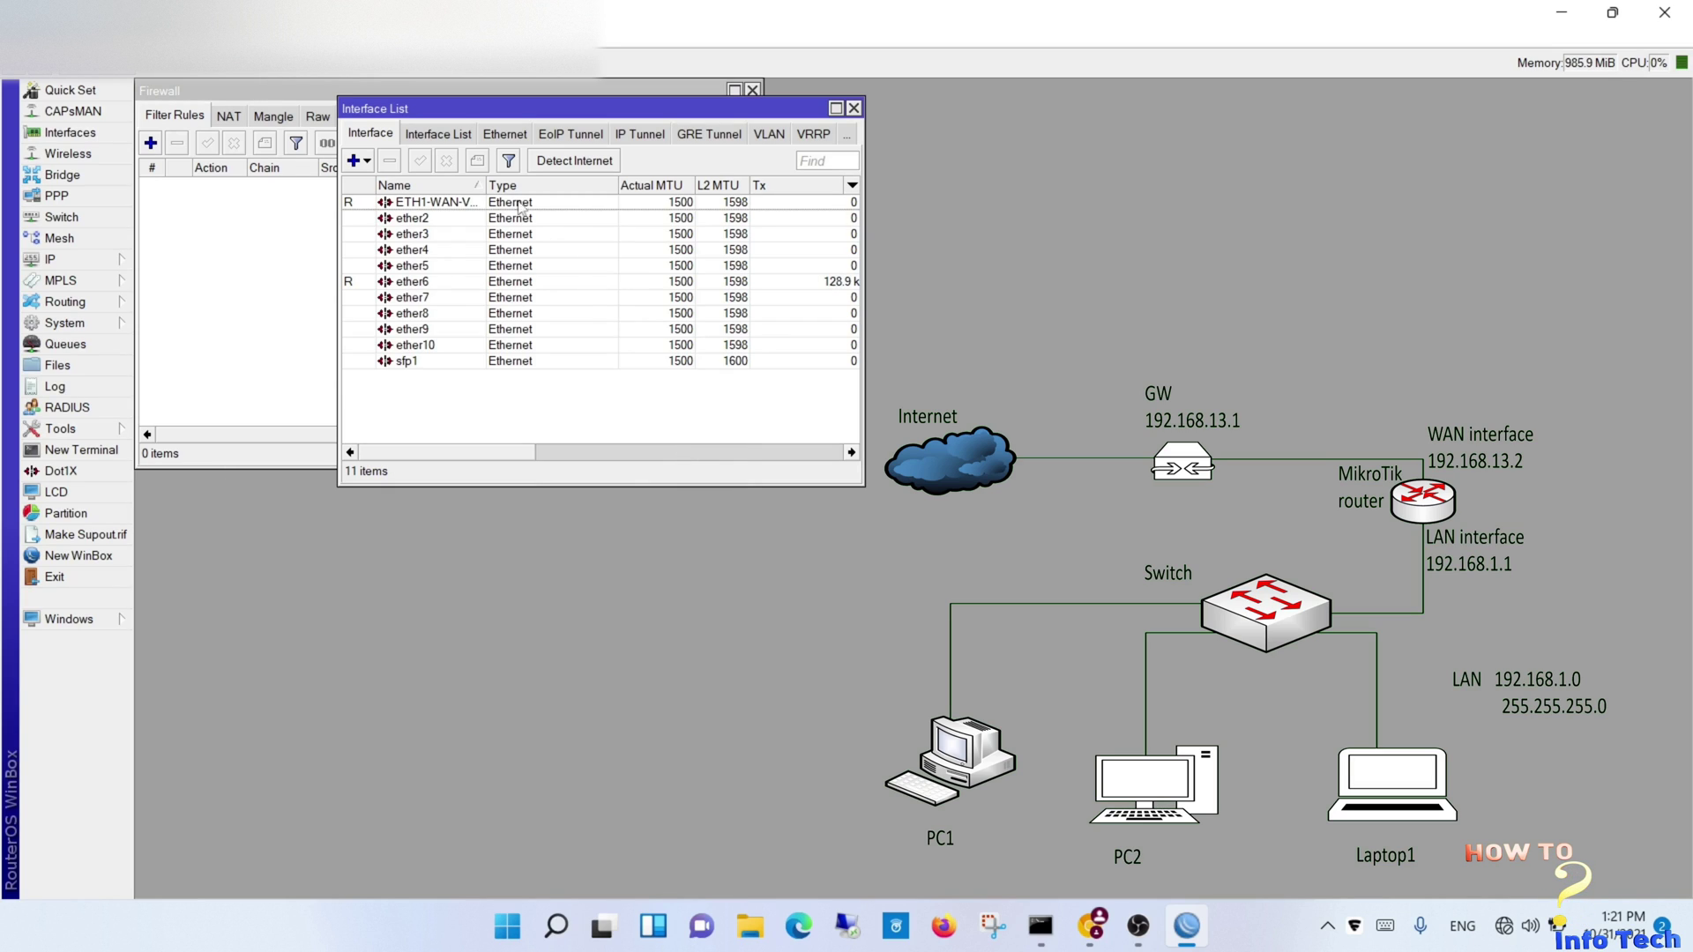
pyautogui.moveTo(486, 185); pyautogui.dragTo(536, 185)
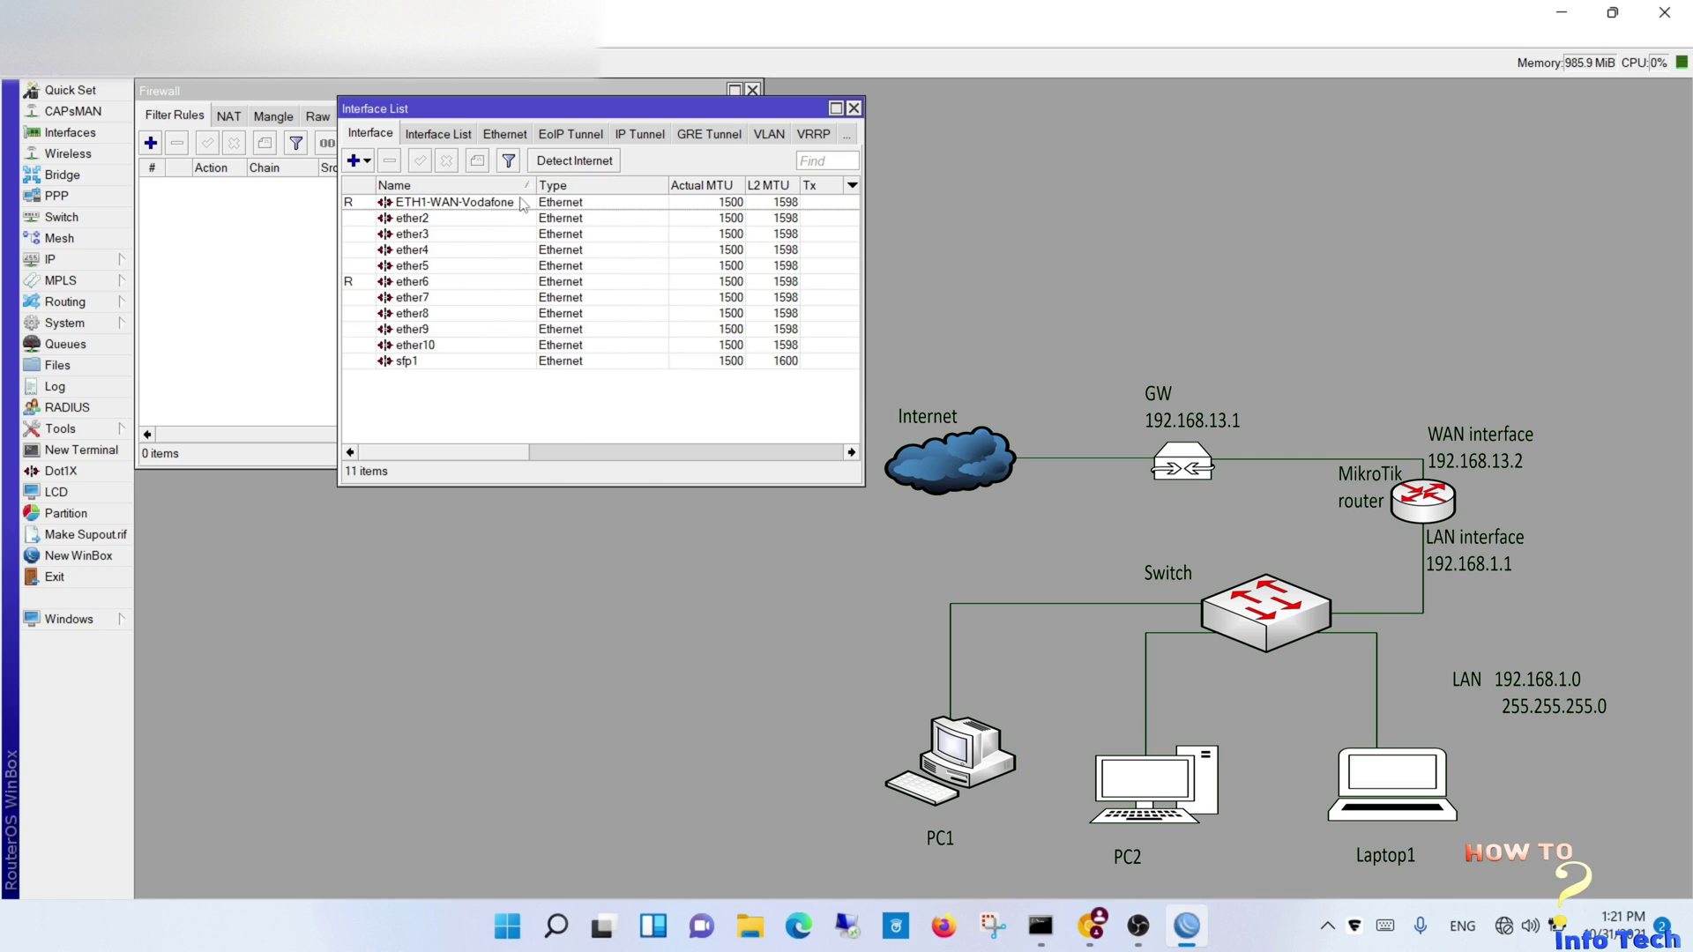
pyautogui.click(855, 107)
# Add address 192.168.13.2/24 with network 192.168.13.0 to ETH1-WAN-Vodafone
pyautogui.click(752, 90)
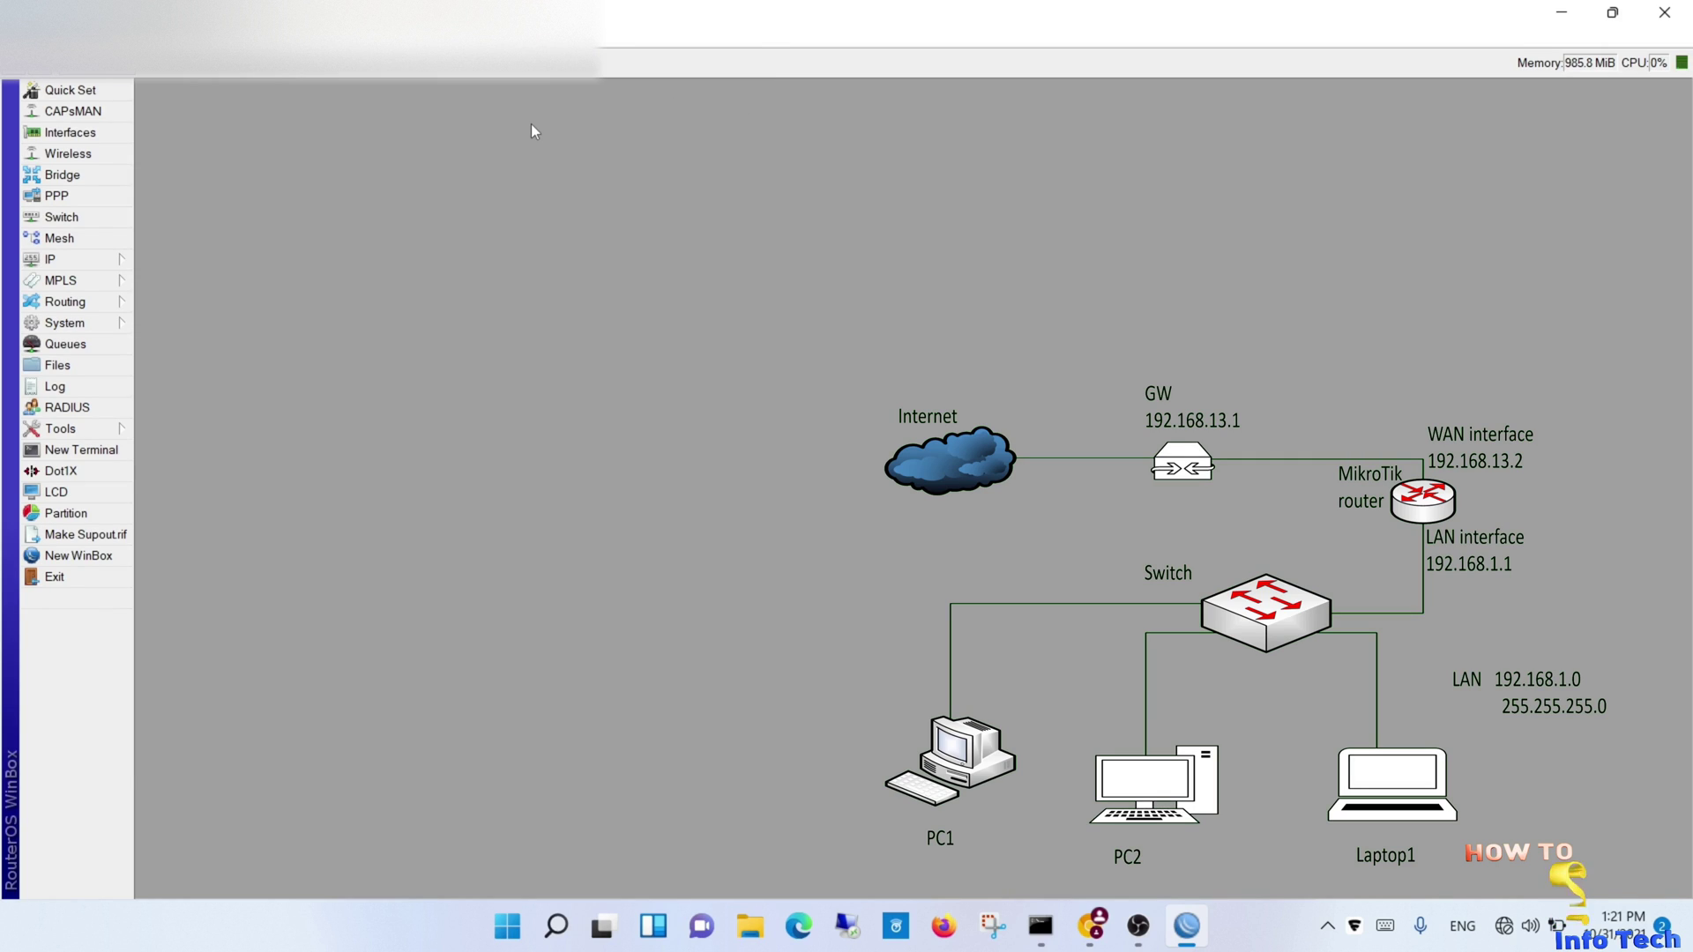
pyautogui.click(53, 259)
pyautogui.click(193, 302)
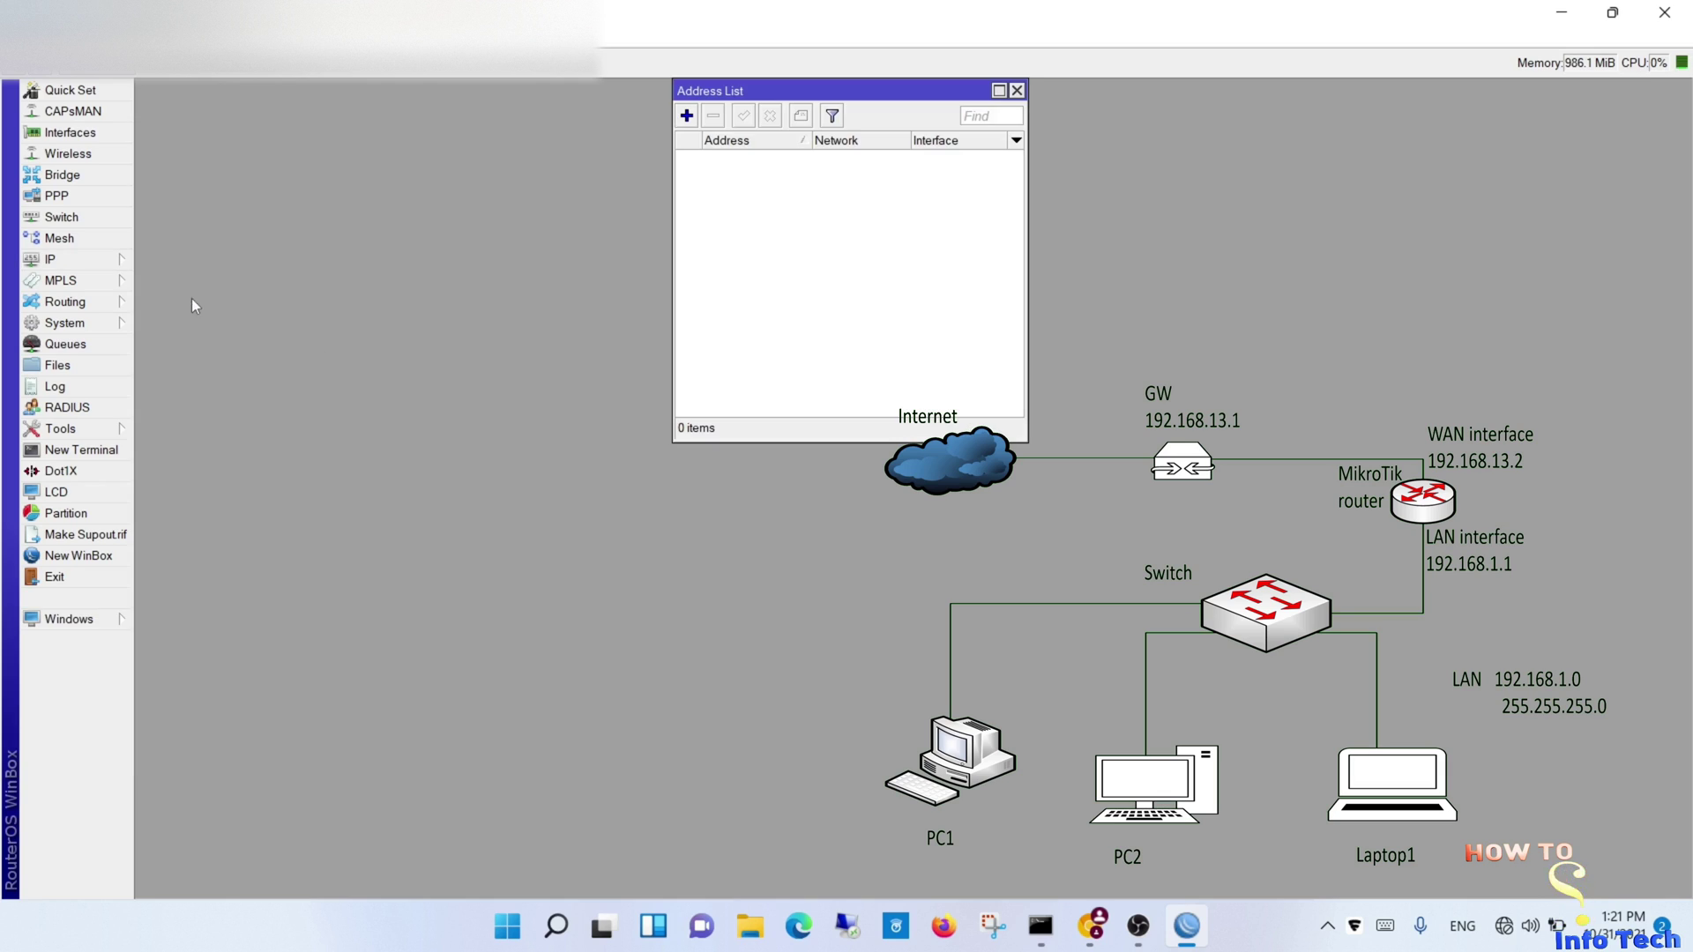
pyautogui.click(687, 117)
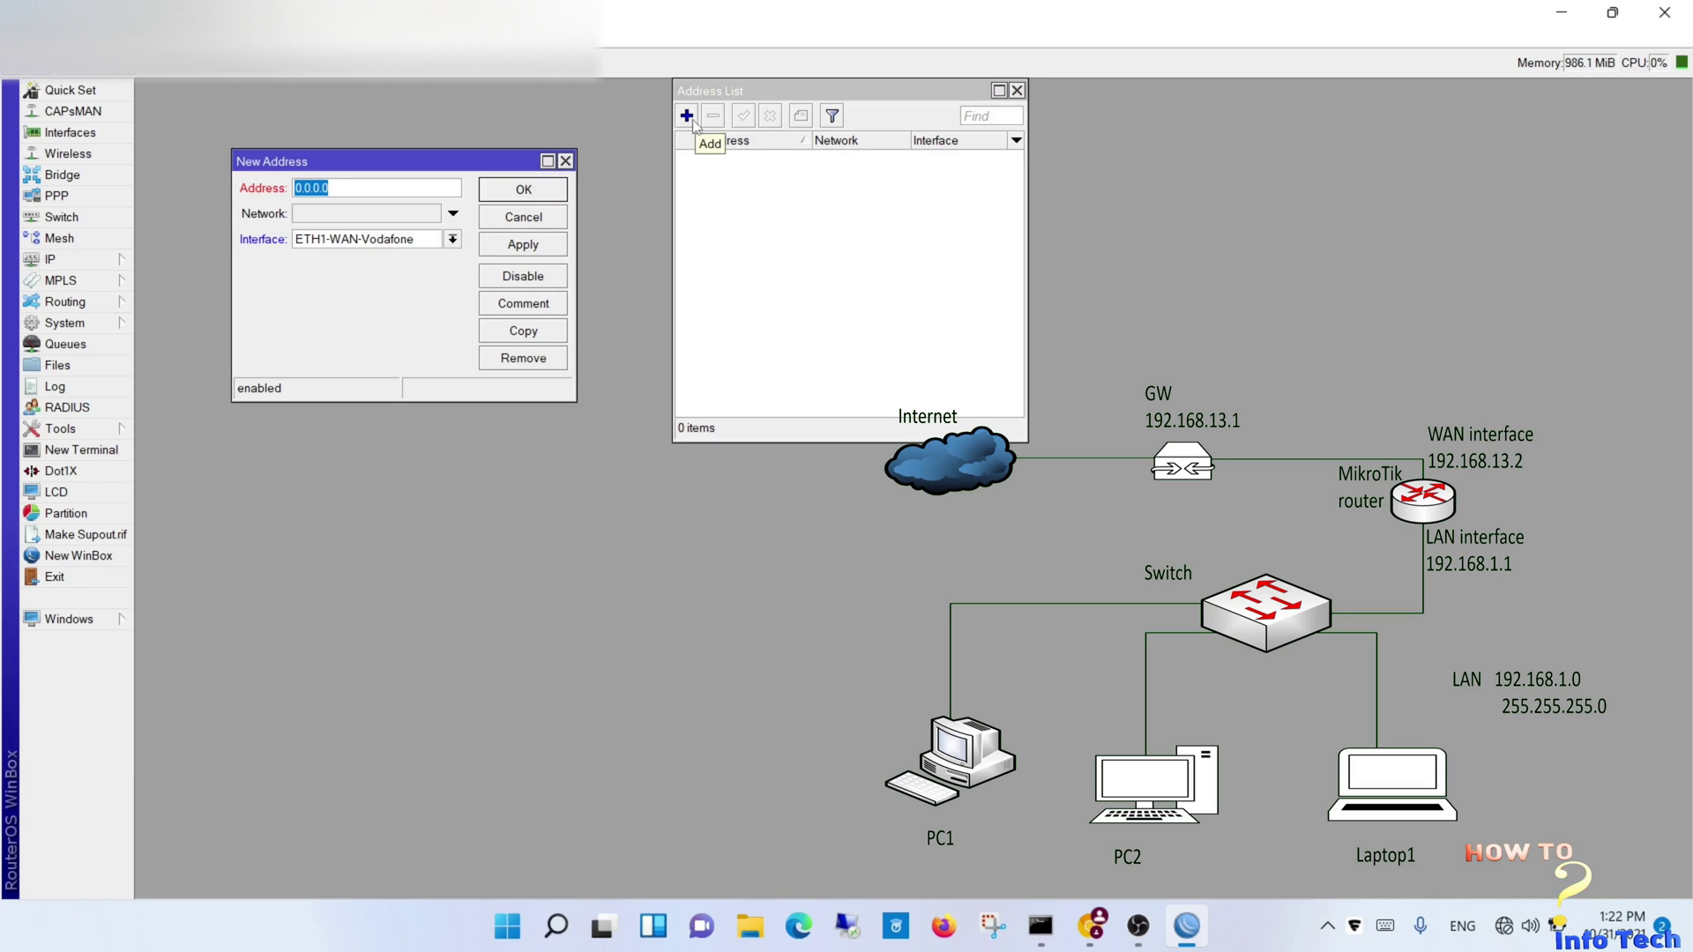
pyautogui.write('192.168.')
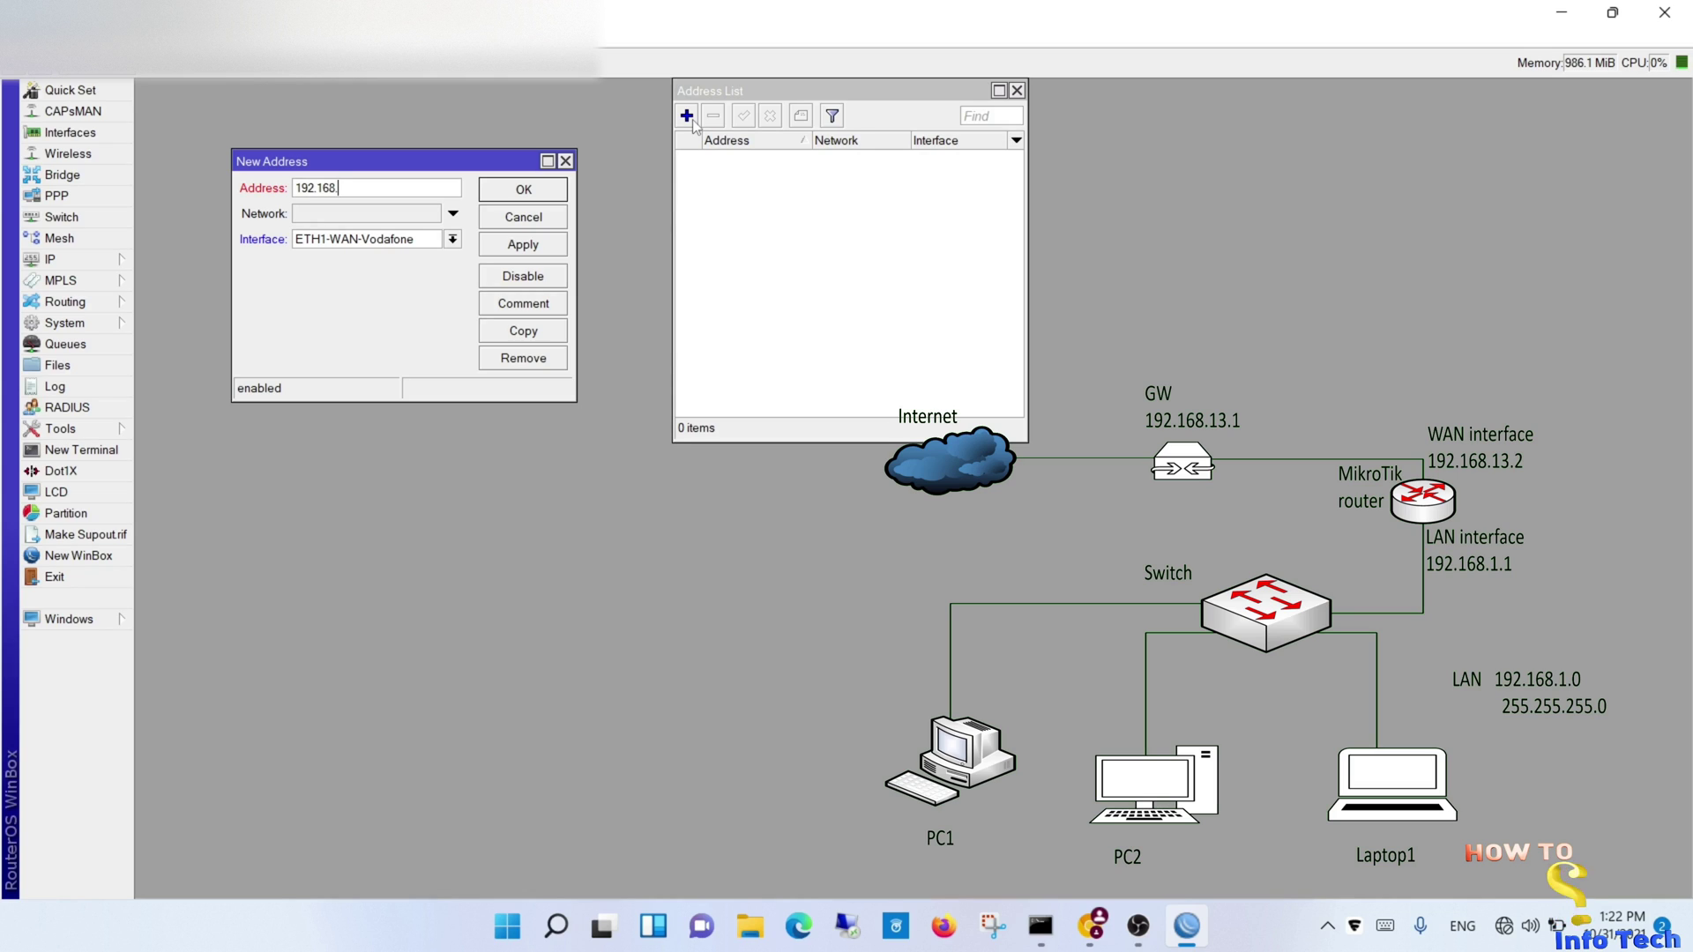
pyautogui.press('BackSpace')
pyautogui.press('BackSpace')
pyautogui.press('BackSpace')
pyautogui.write('13.2/')
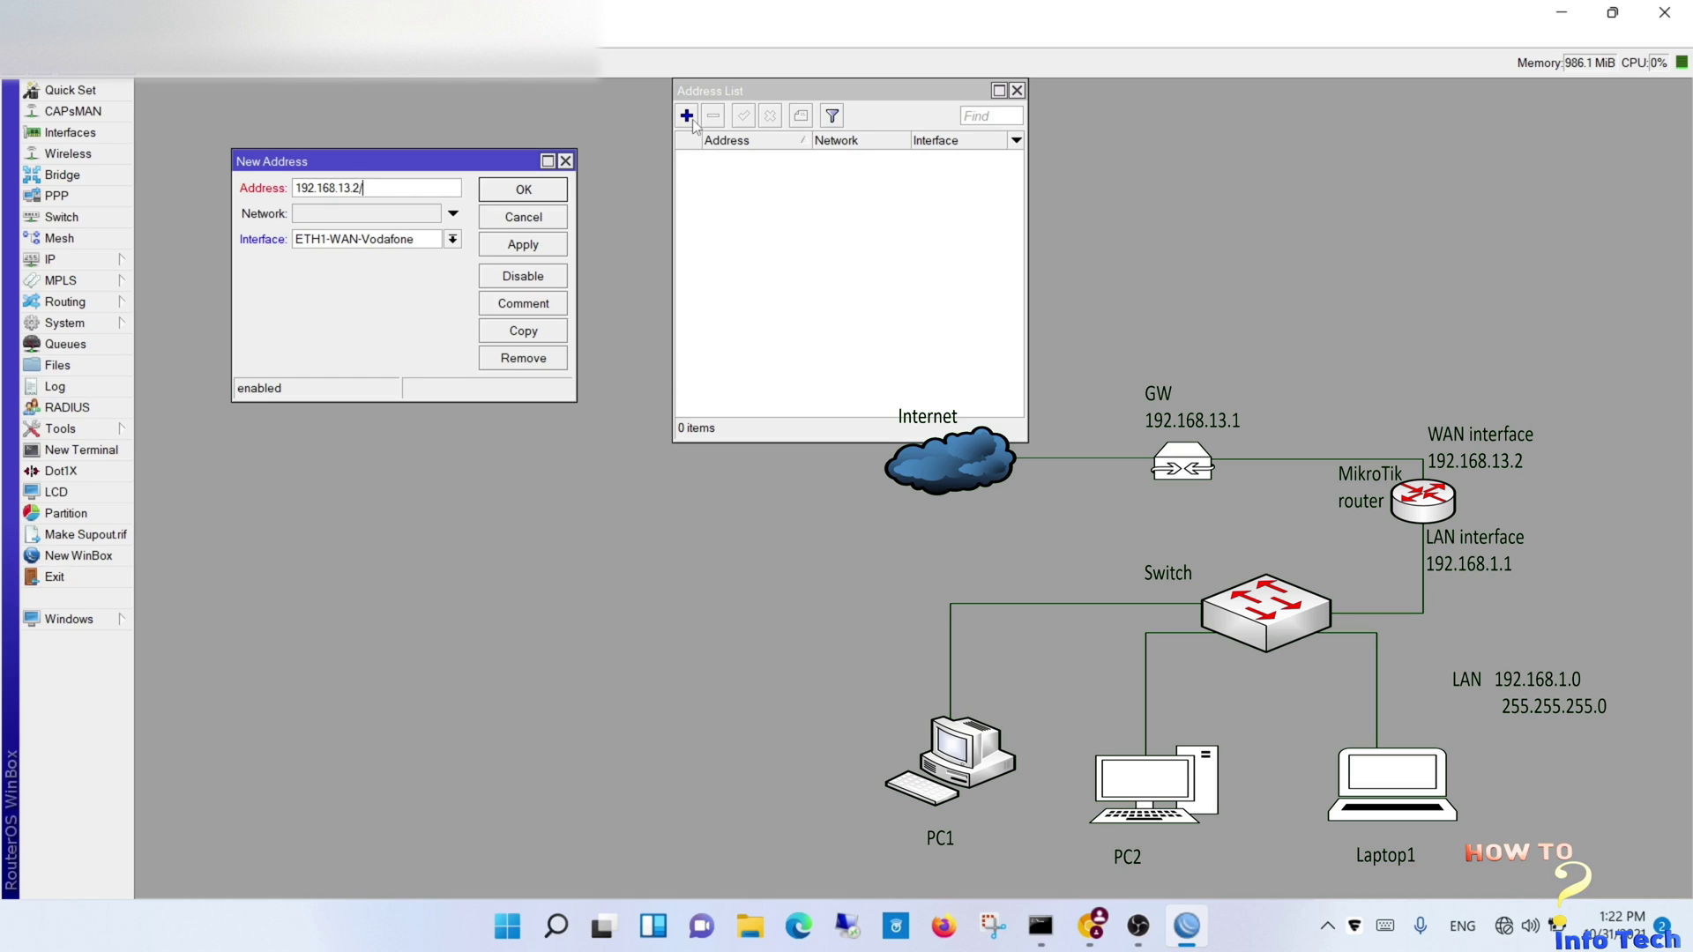
pyautogui.write('24')
pyautogui.click(453, 214)
pyautogui.write('1')
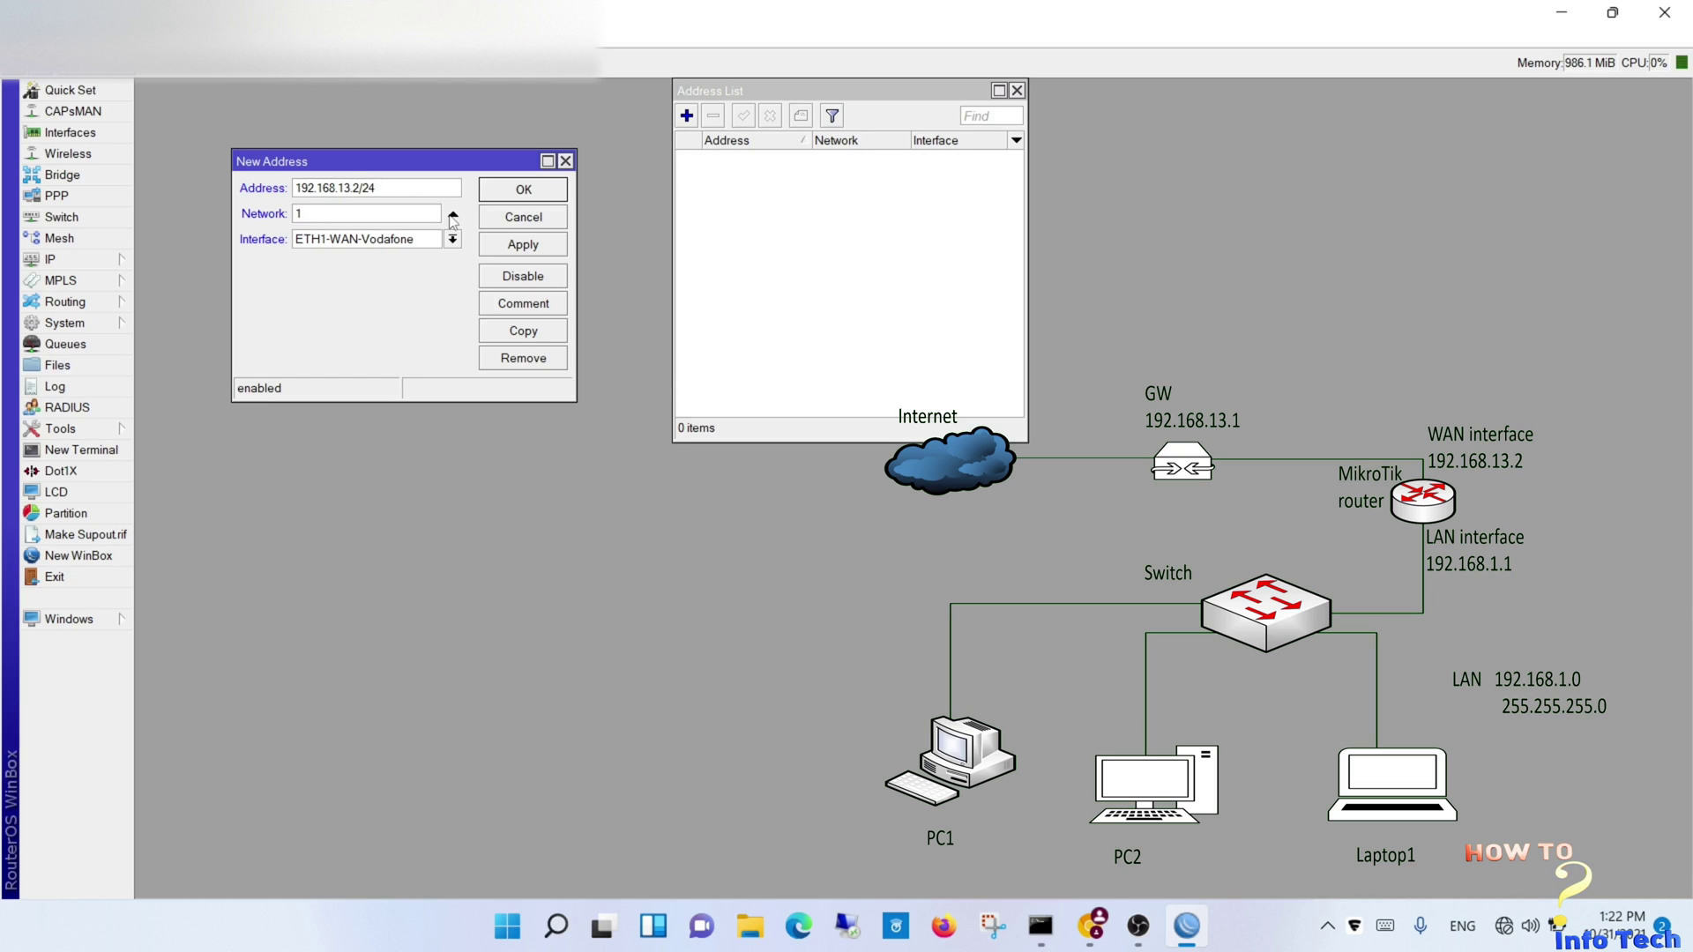
pyautogui.write('92.168.13.0')
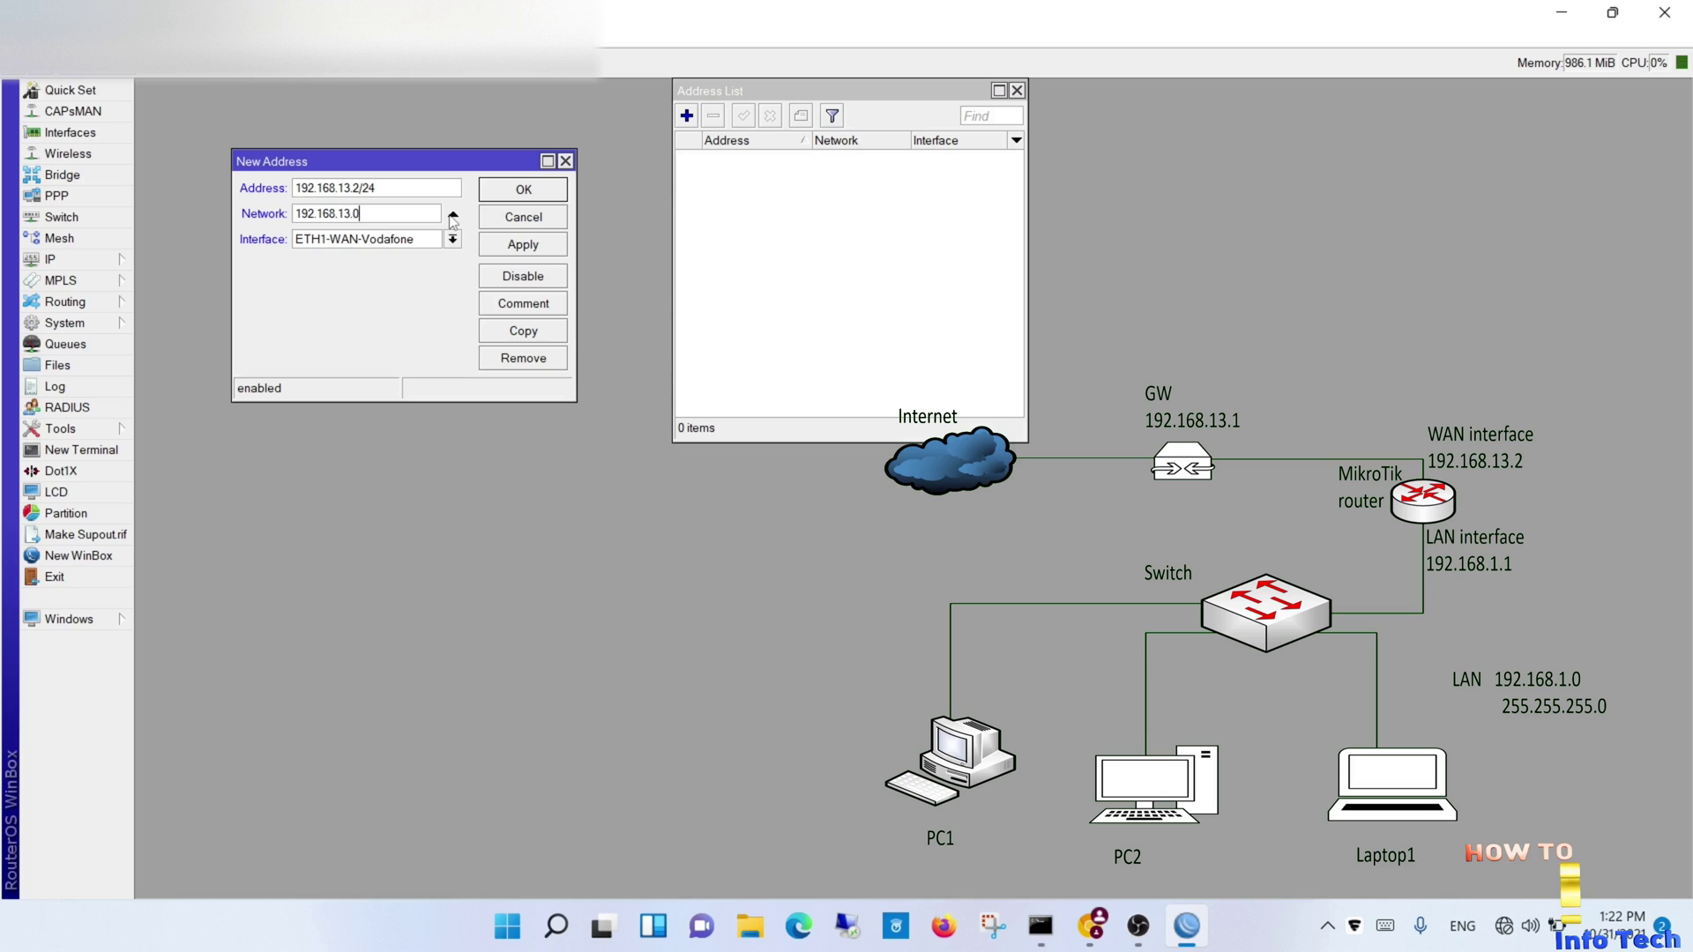
pyautogui.click(504, 246)
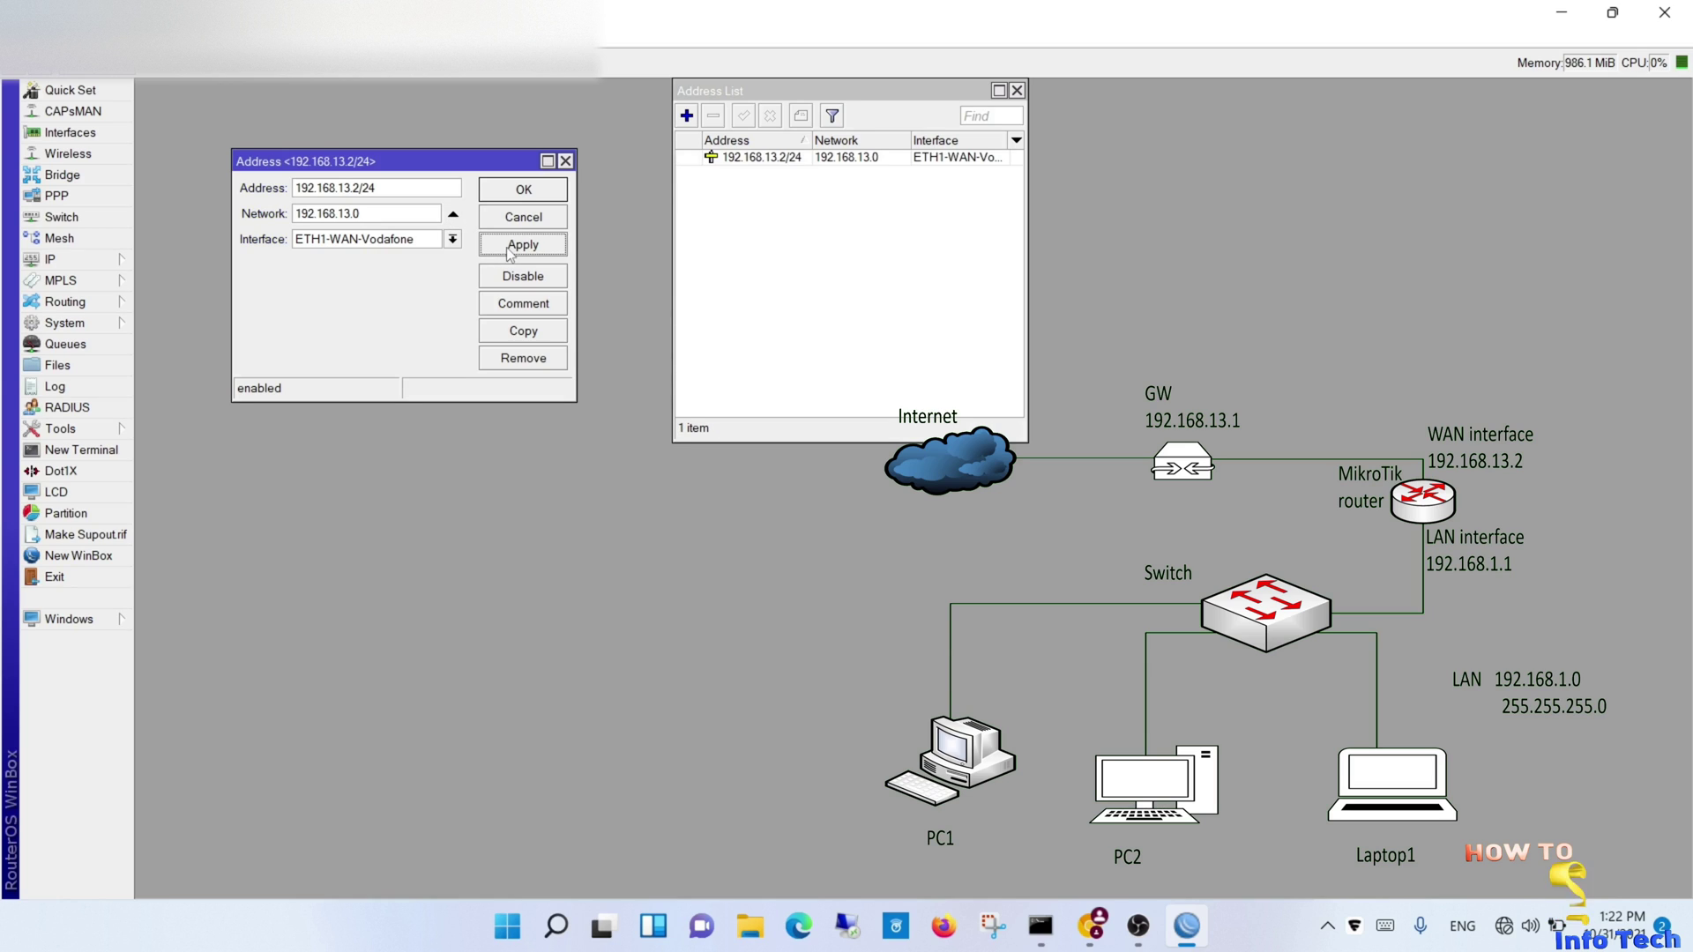
pyautogui.click(541, 190)
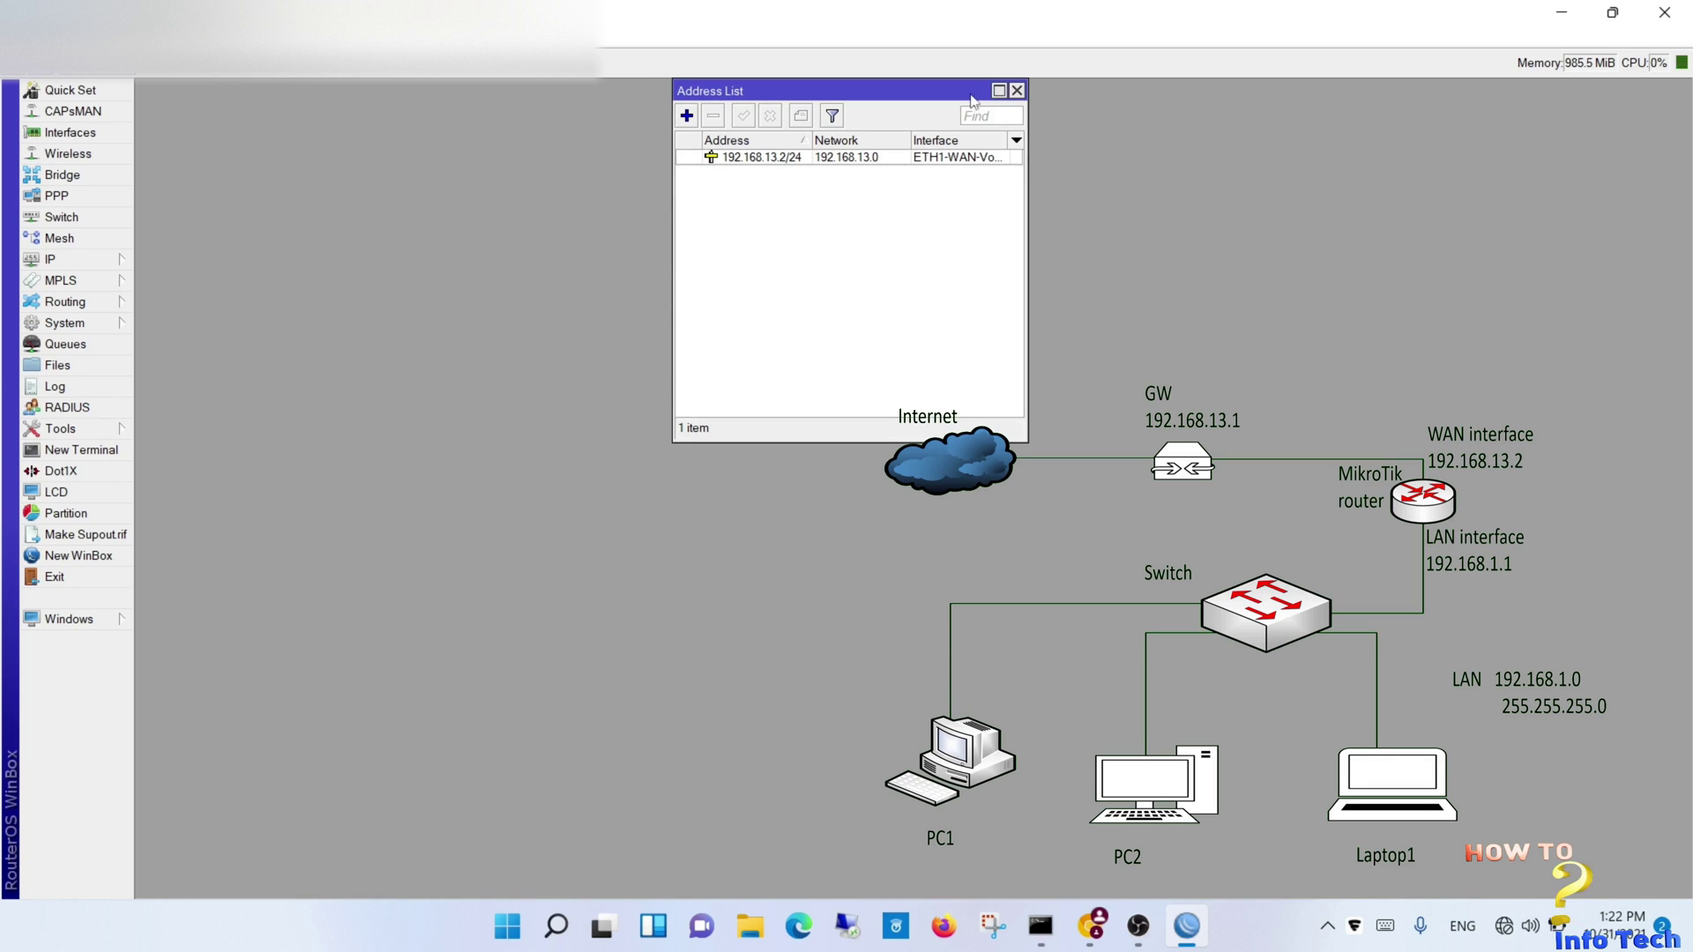
pyautogui.click(1017, 90)
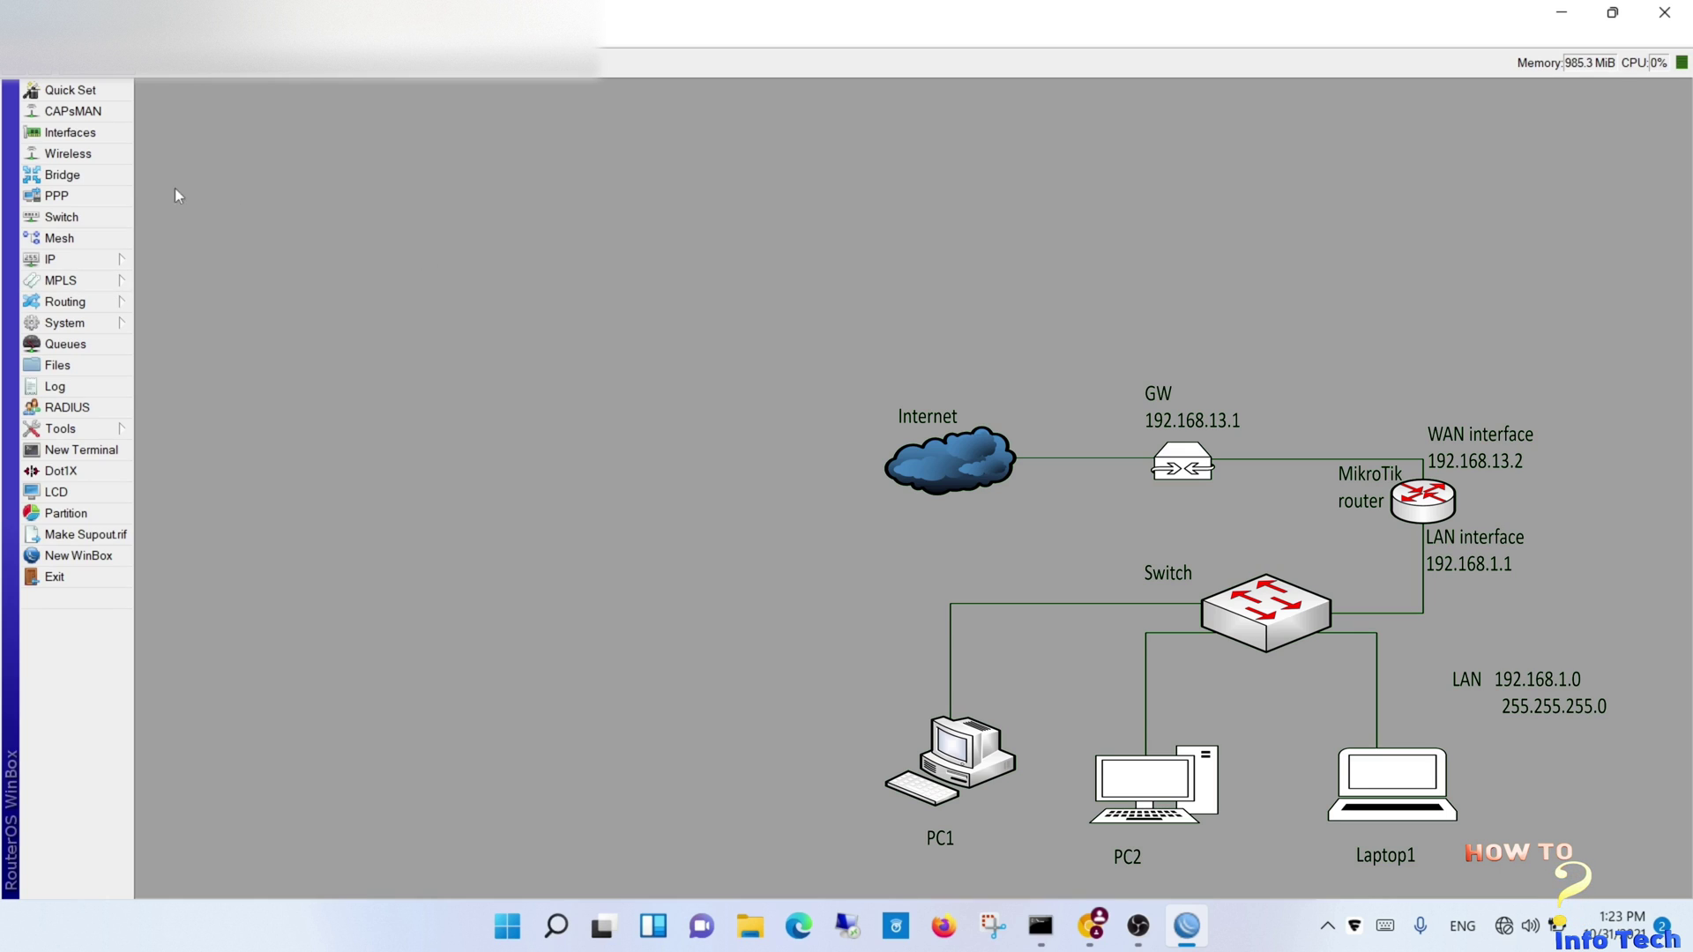
# Enter DNS servers 8.8.8.8 and 4.4.4.4 and enable Allow Remote Requests
pyautogui.click(88, 261)
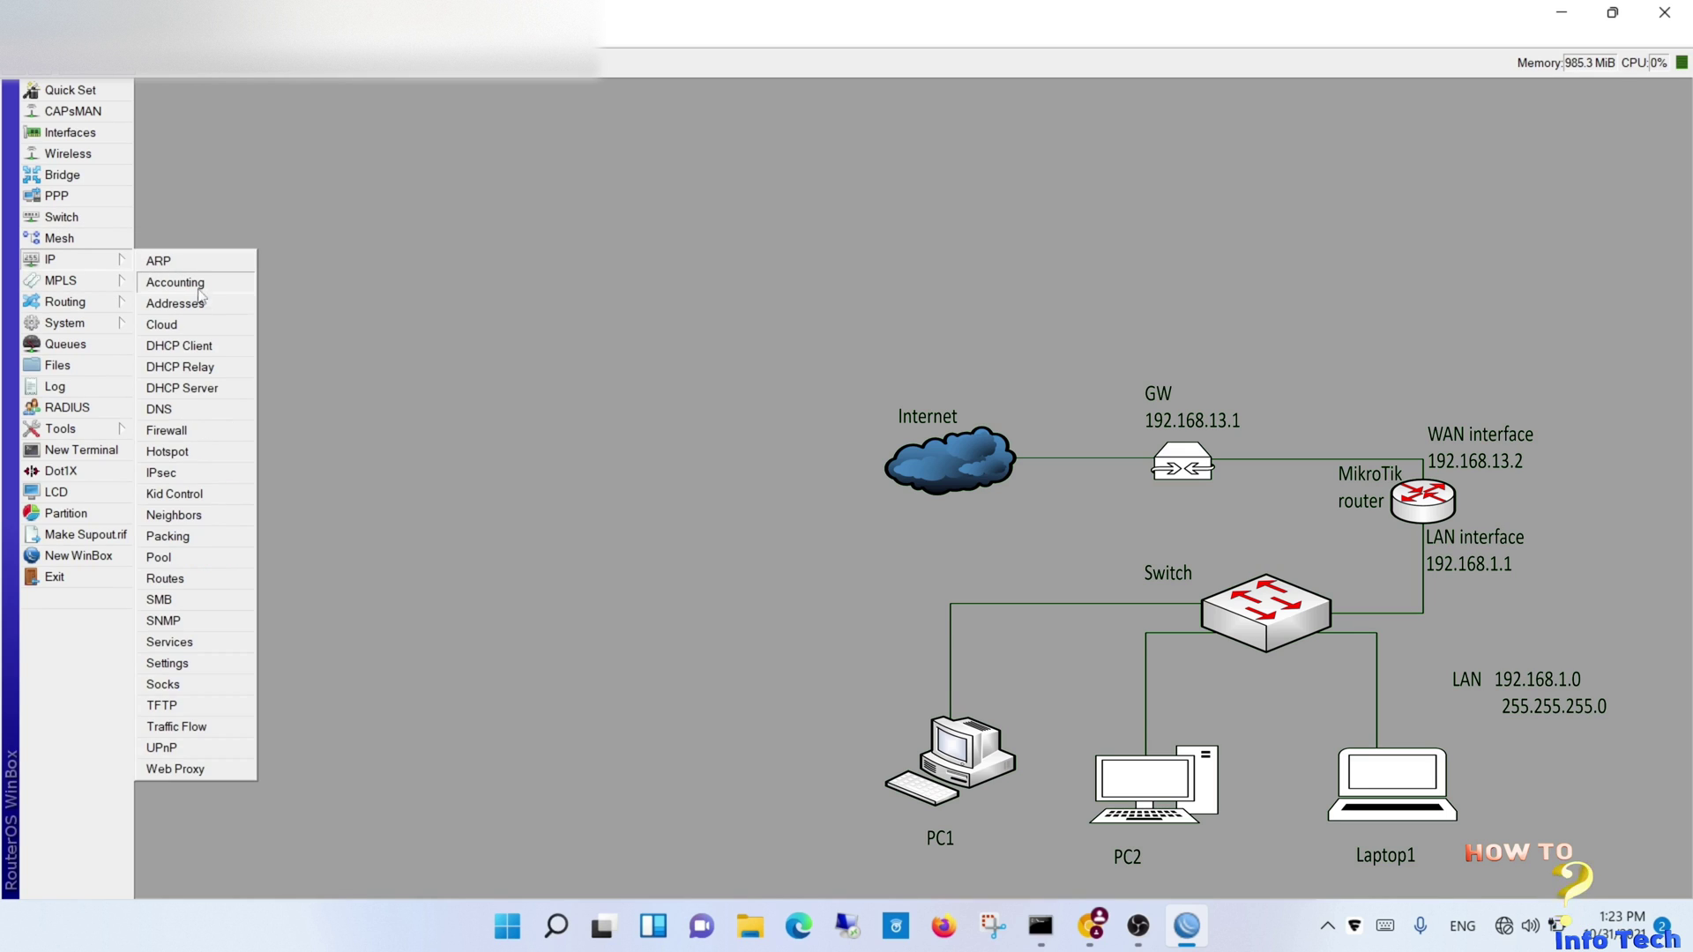
pyautogui.click(182, 404)
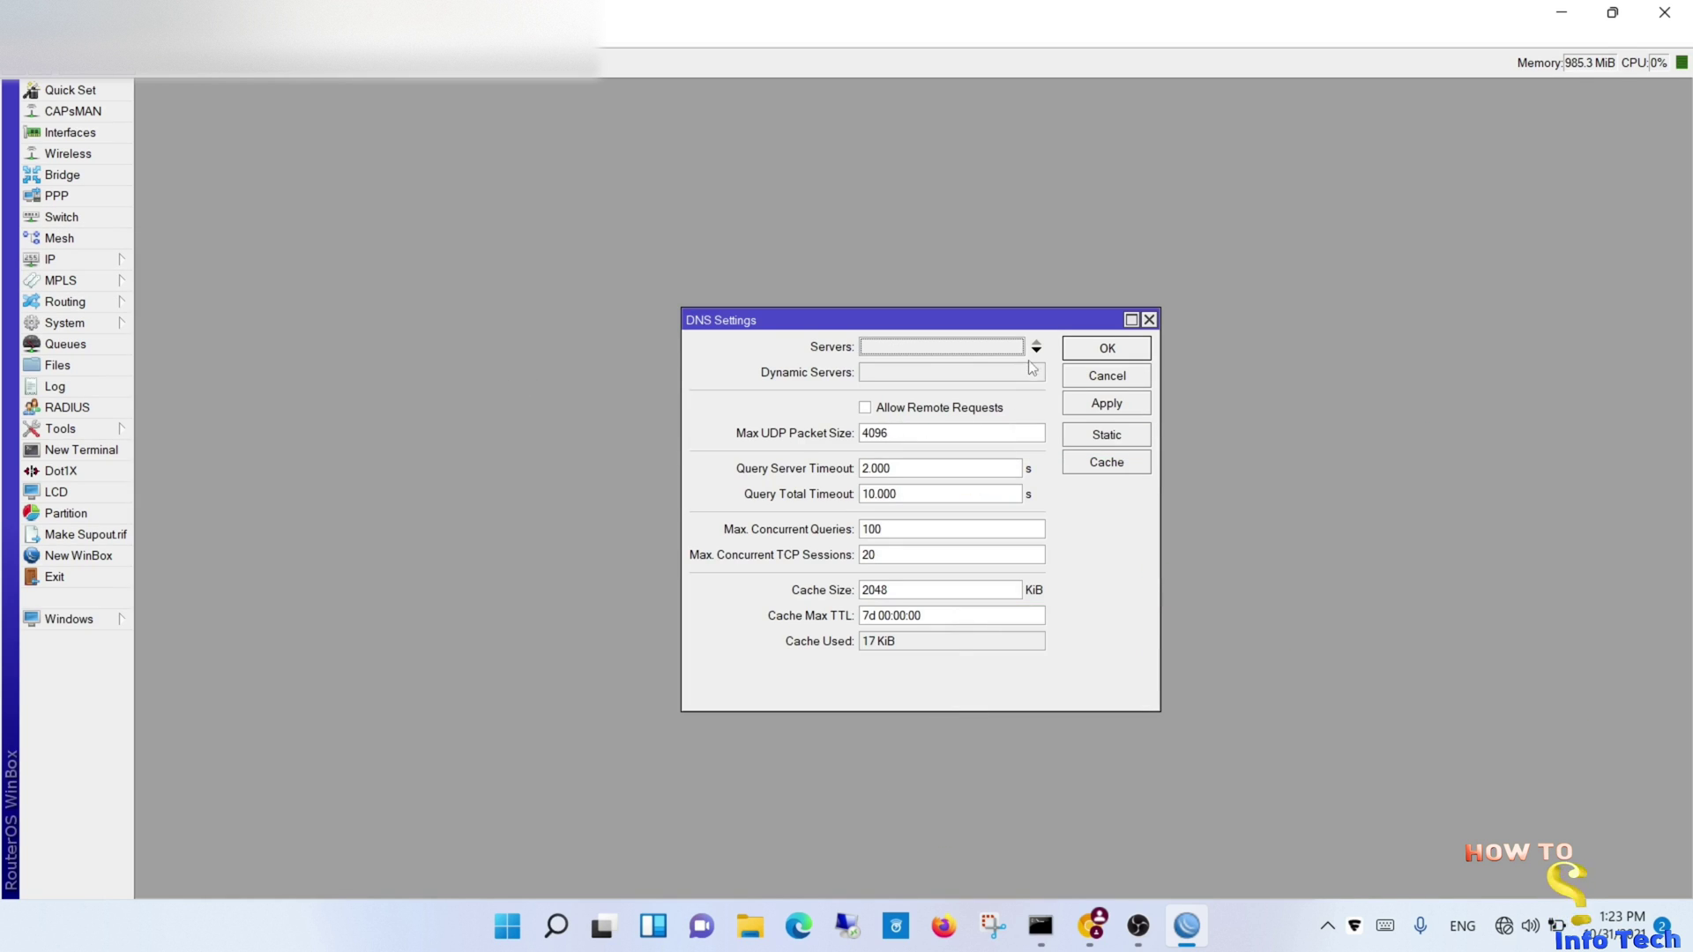
pyautogui.write('8.8.8.8')
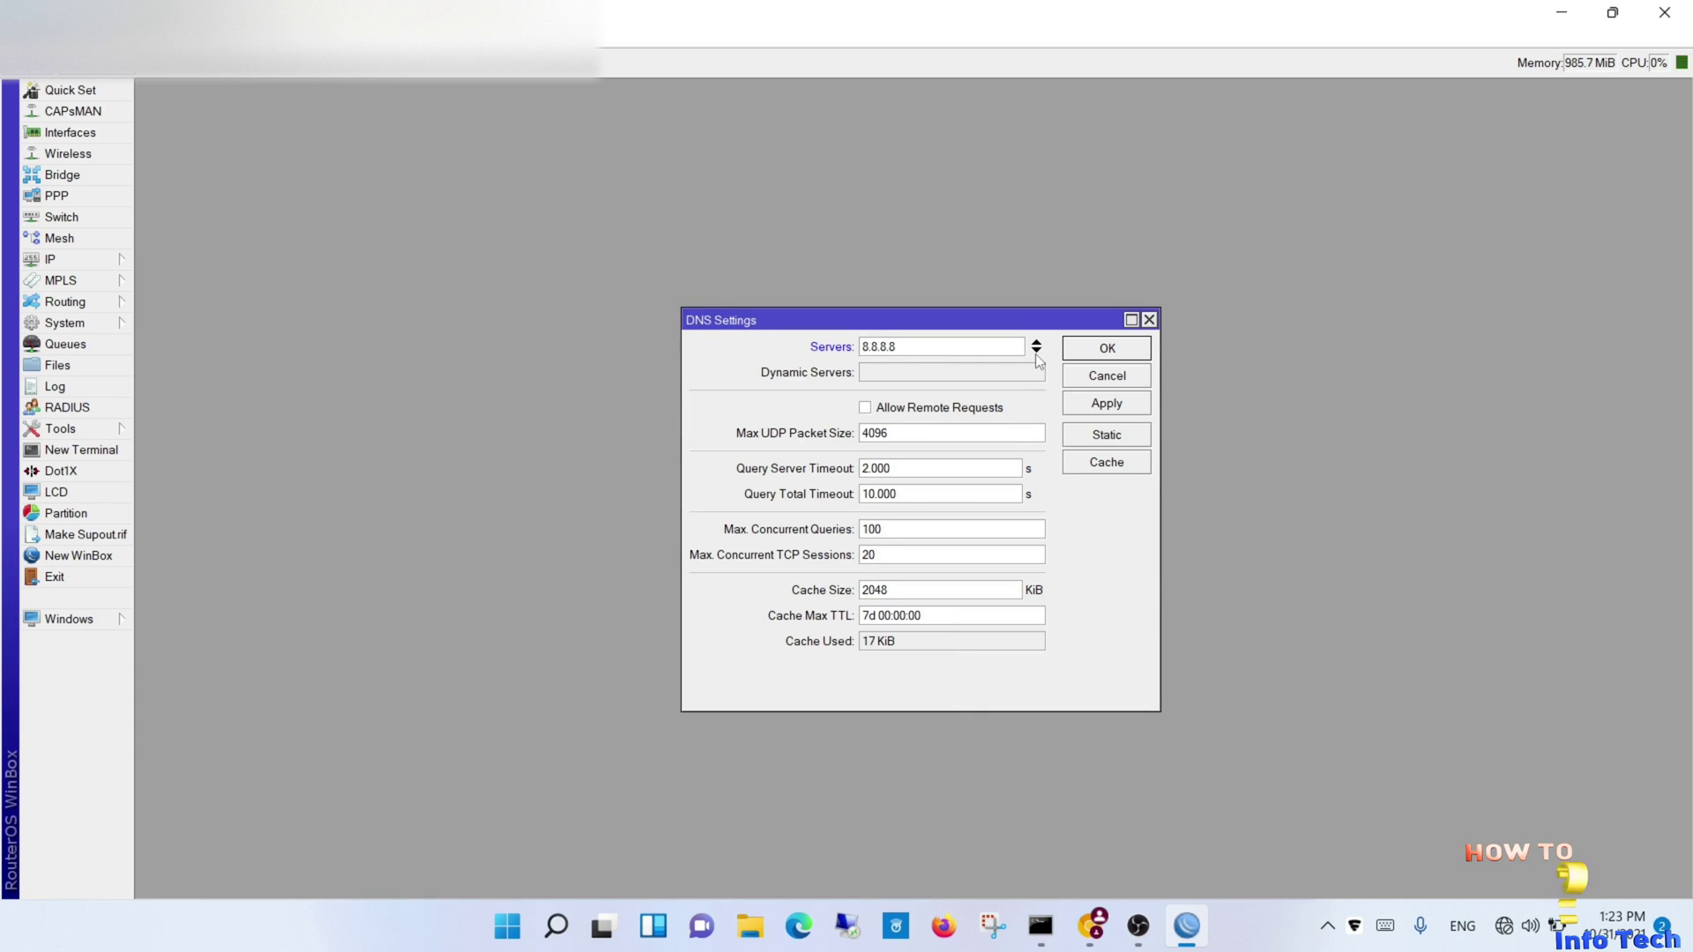
pyautogui.click(1036, 353)
pyautogui.write('4.4.4.4')
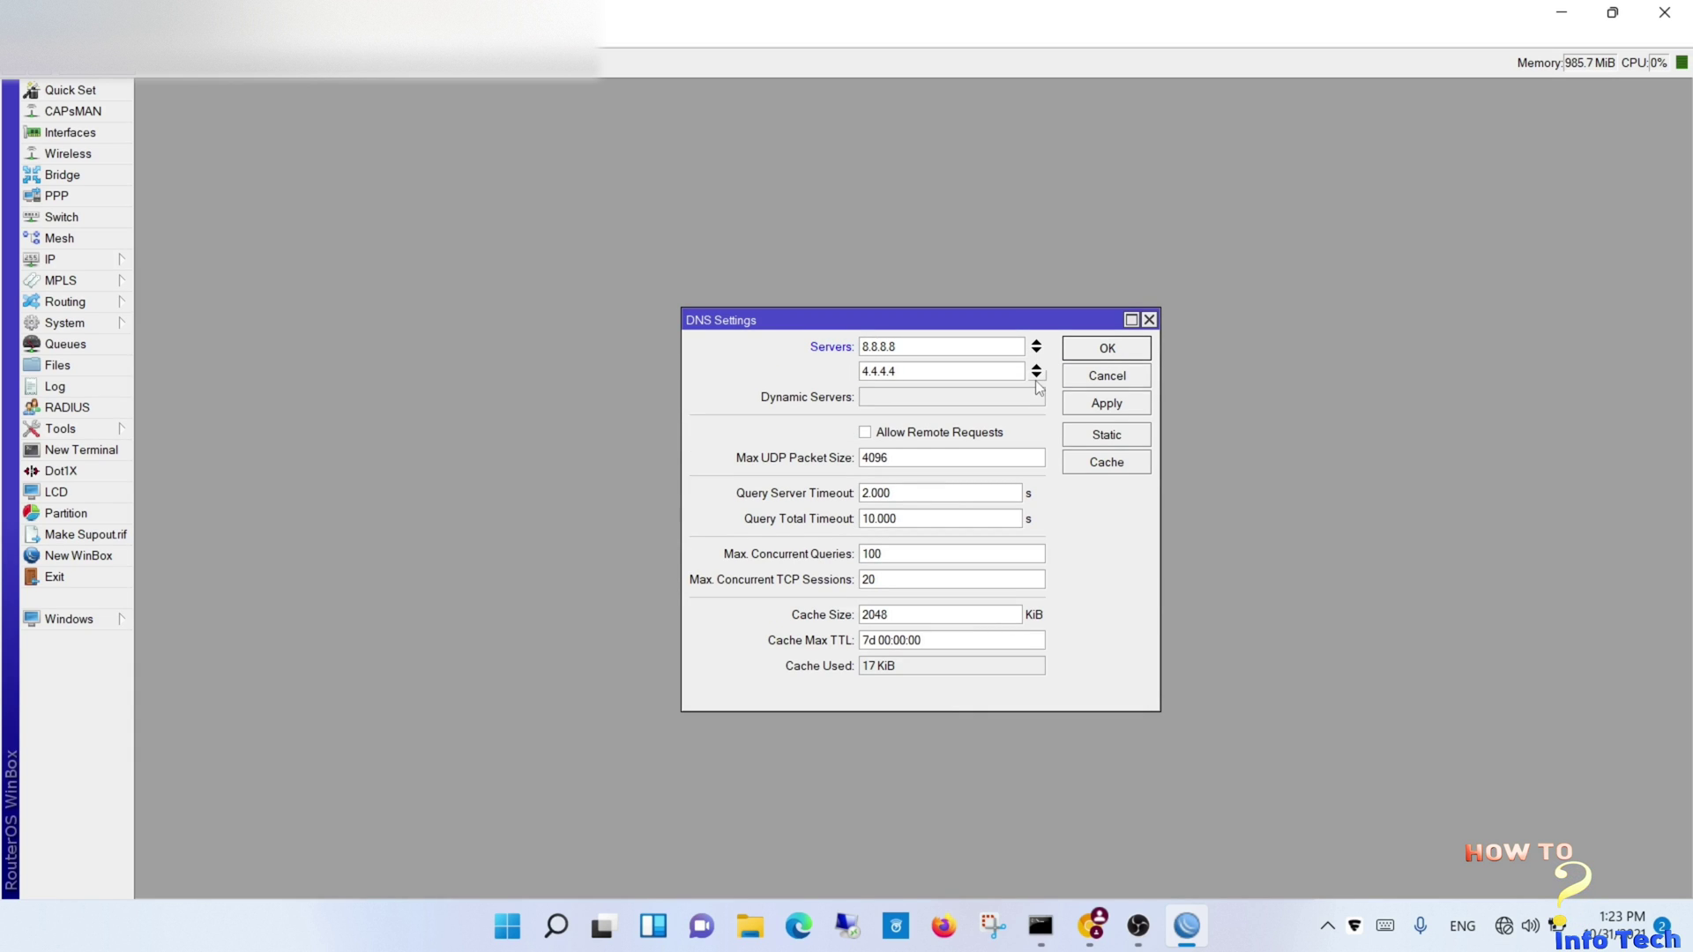
pyautogui.click(865, 432)
pyautogui.click(1108, 349)
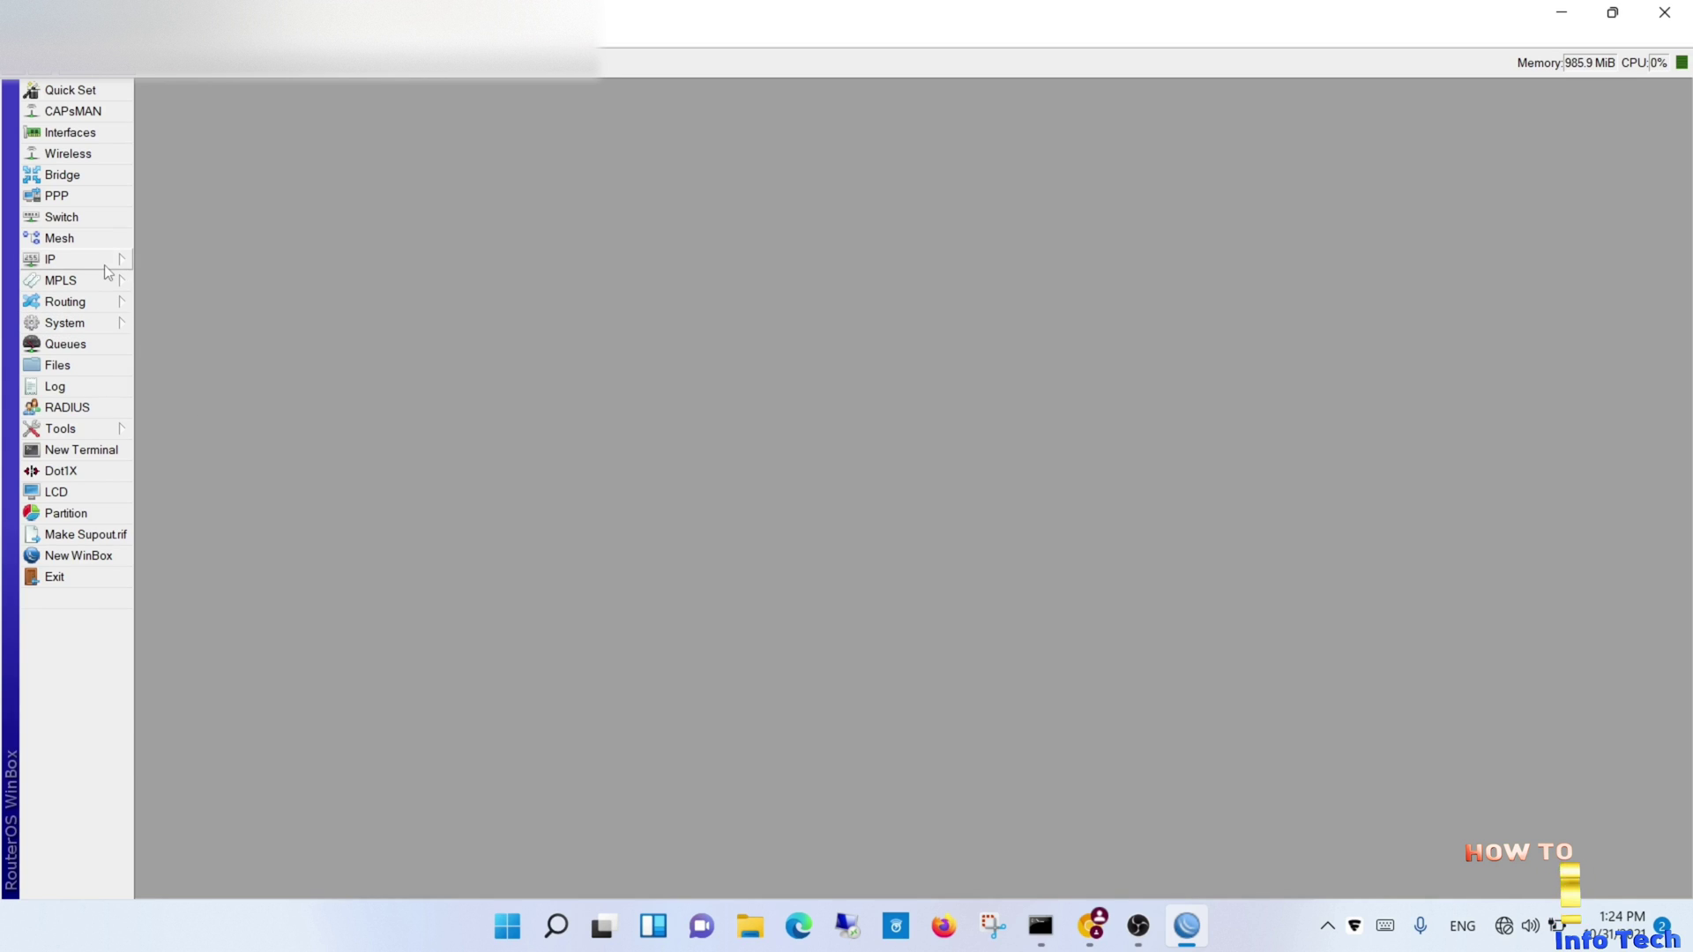
# Add a 0.0.0.0/0 route with gateway 192.168.13.1 in the route list
pyautogui.click(53, 259)
pyautogui.click(164, 579)
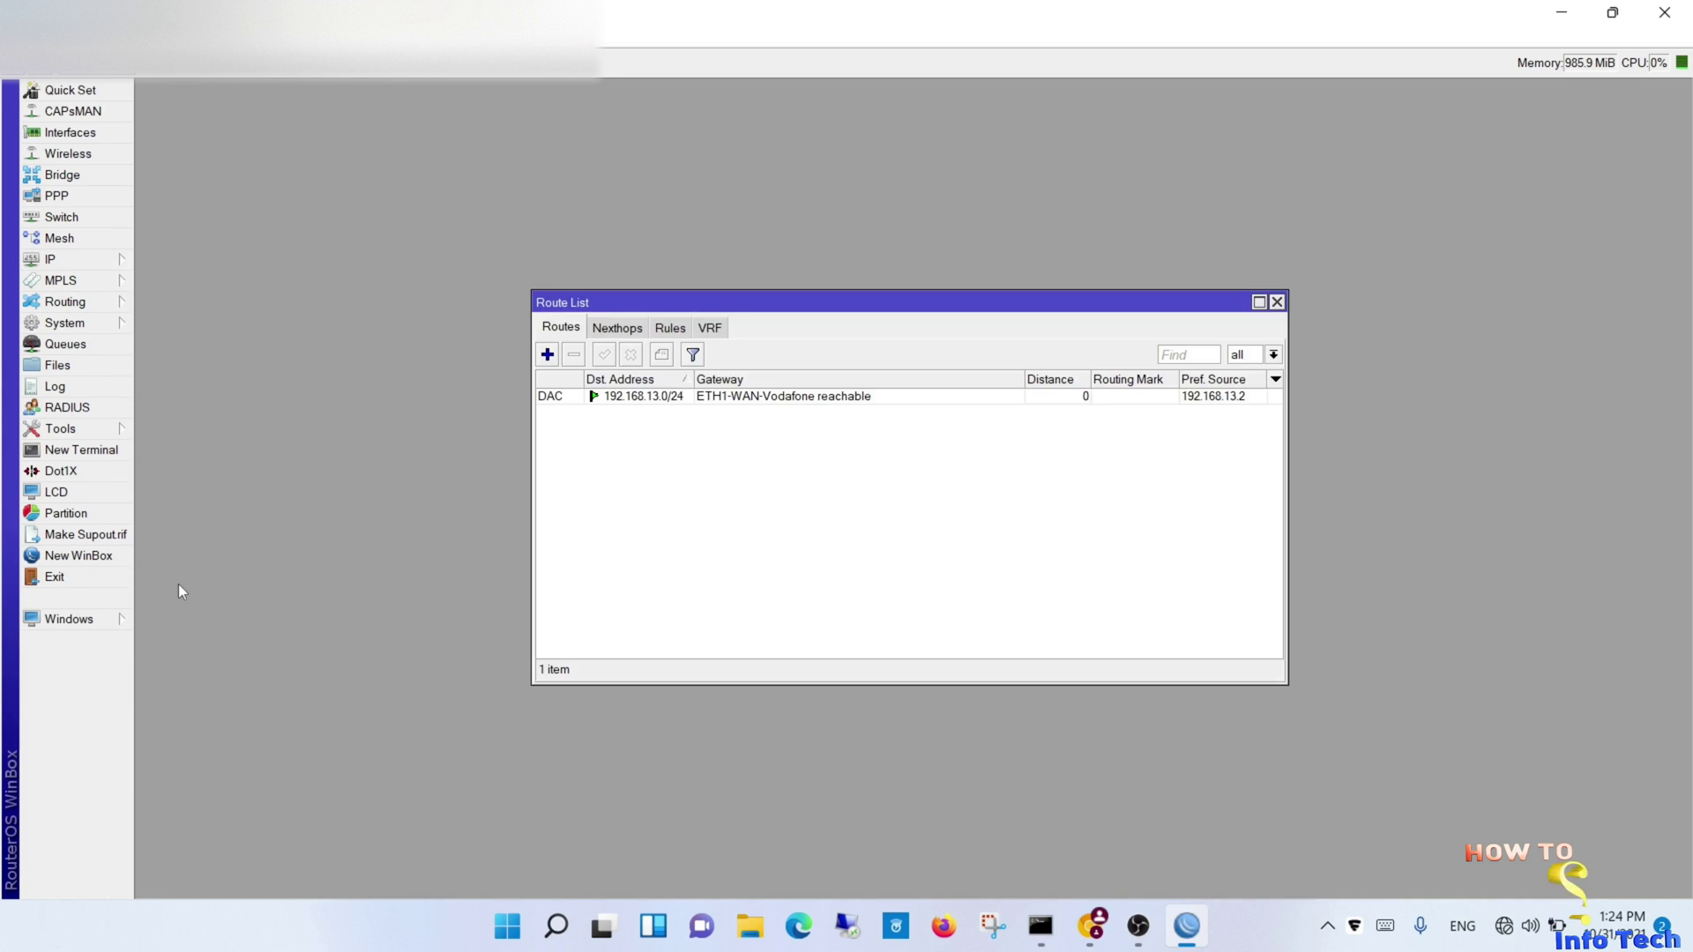
pyautogui.click(547, 355)
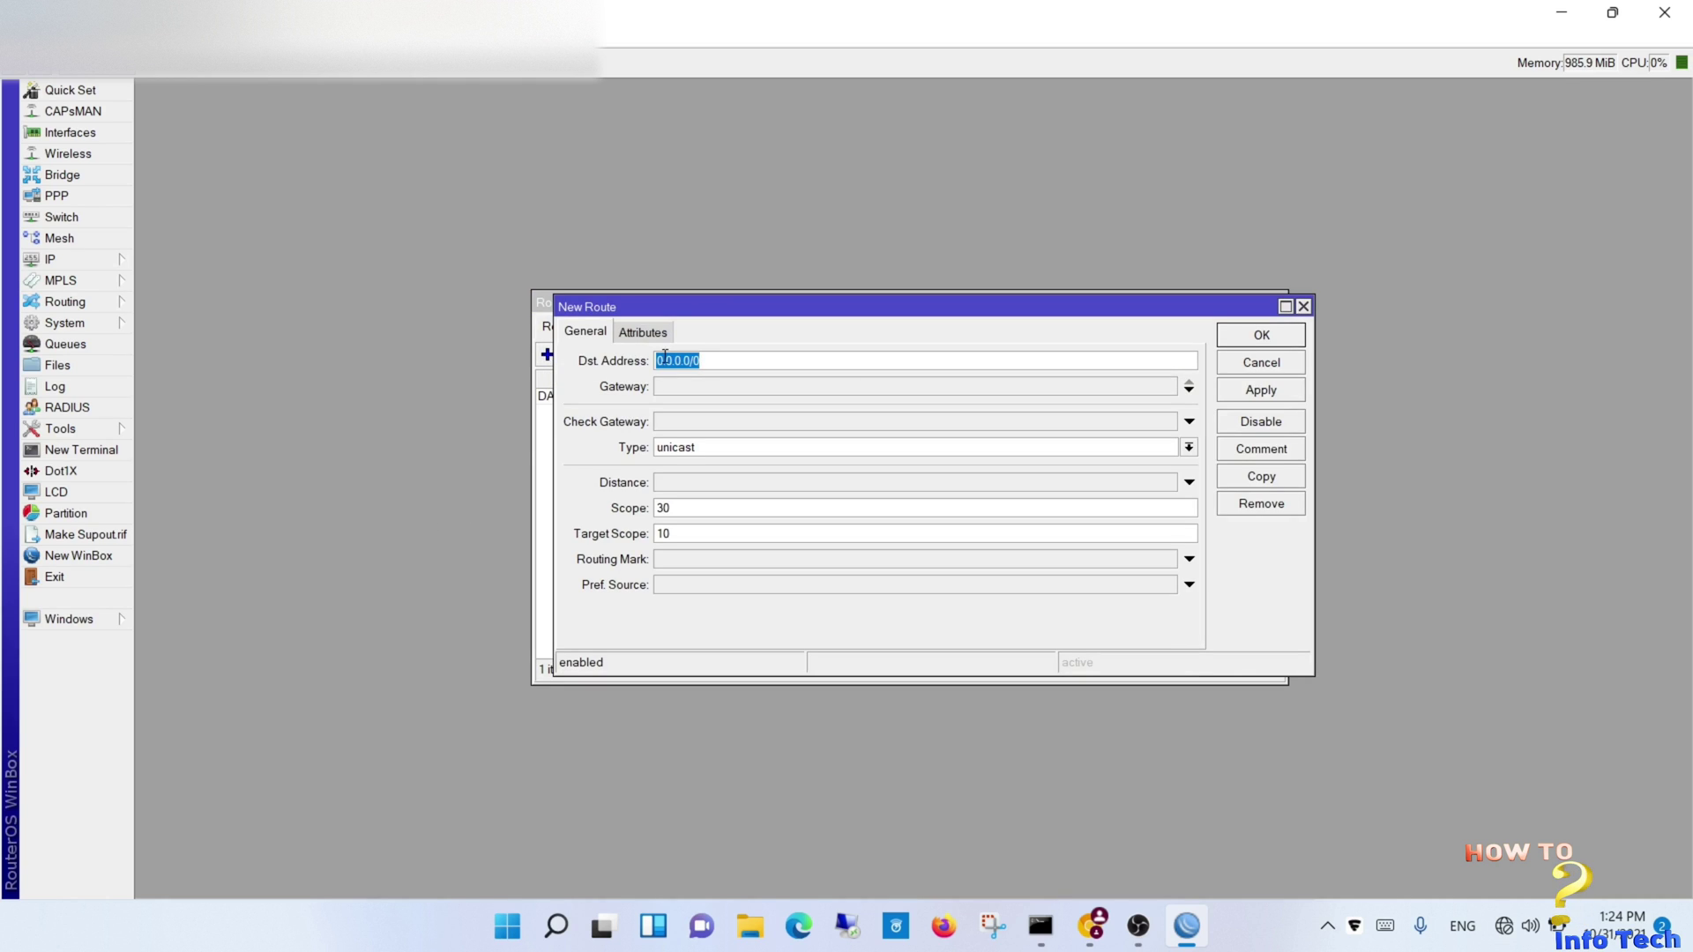
pyautogui.click(1188, 391)
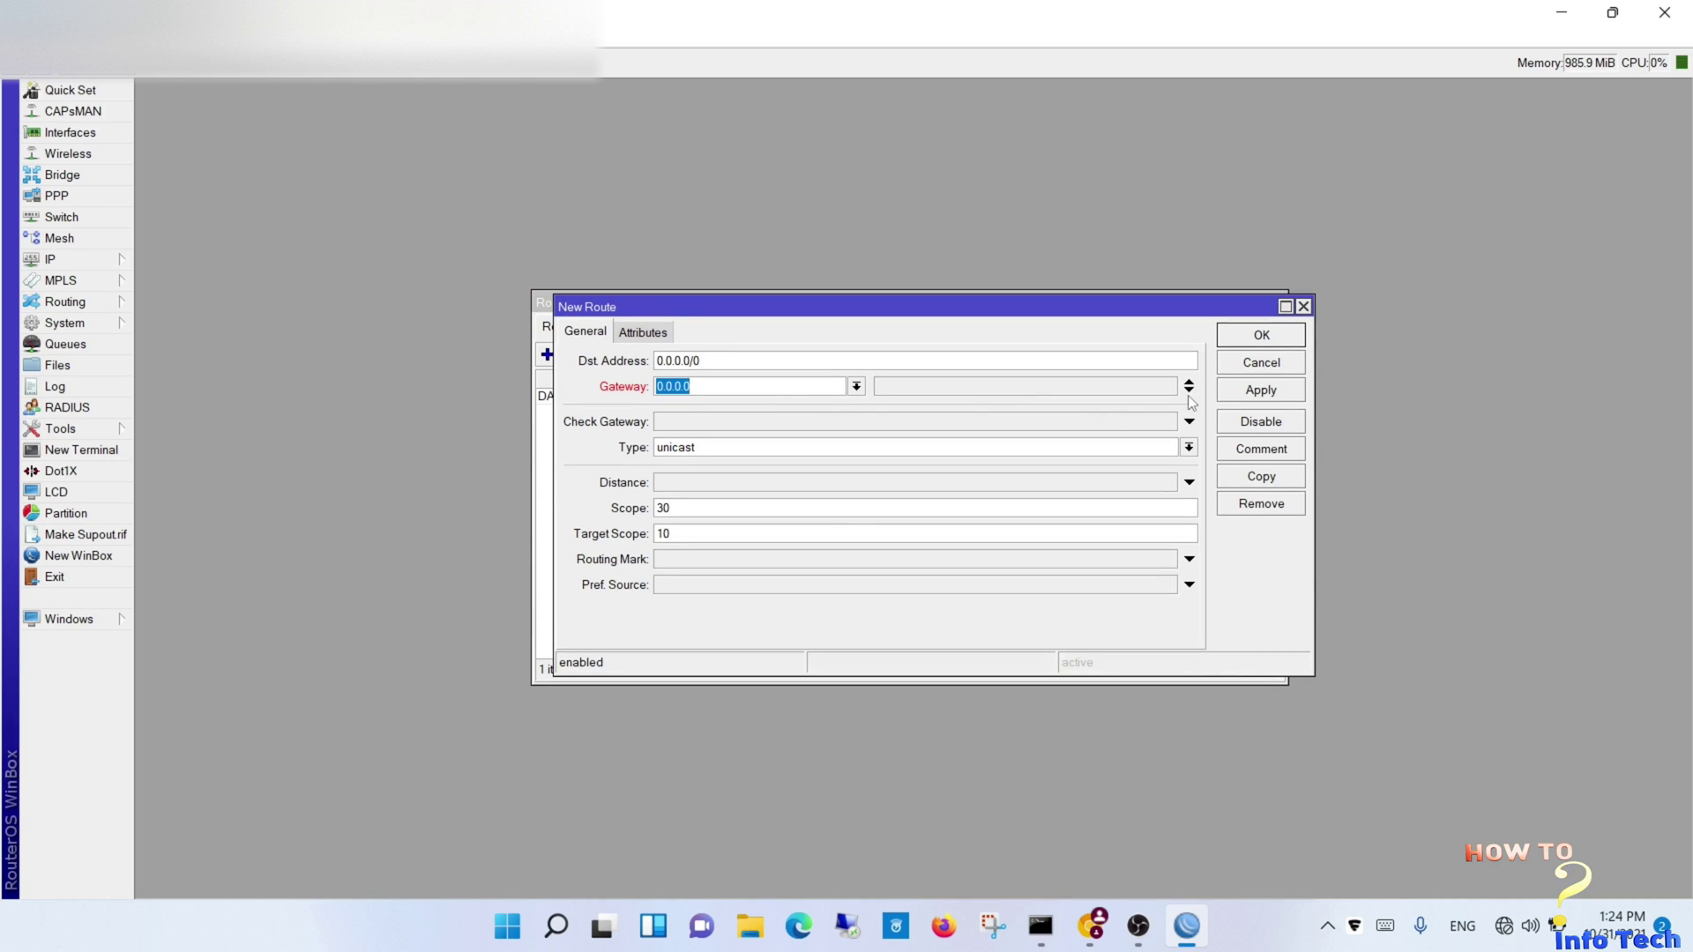
pyautogui.write('192.168.13.1')
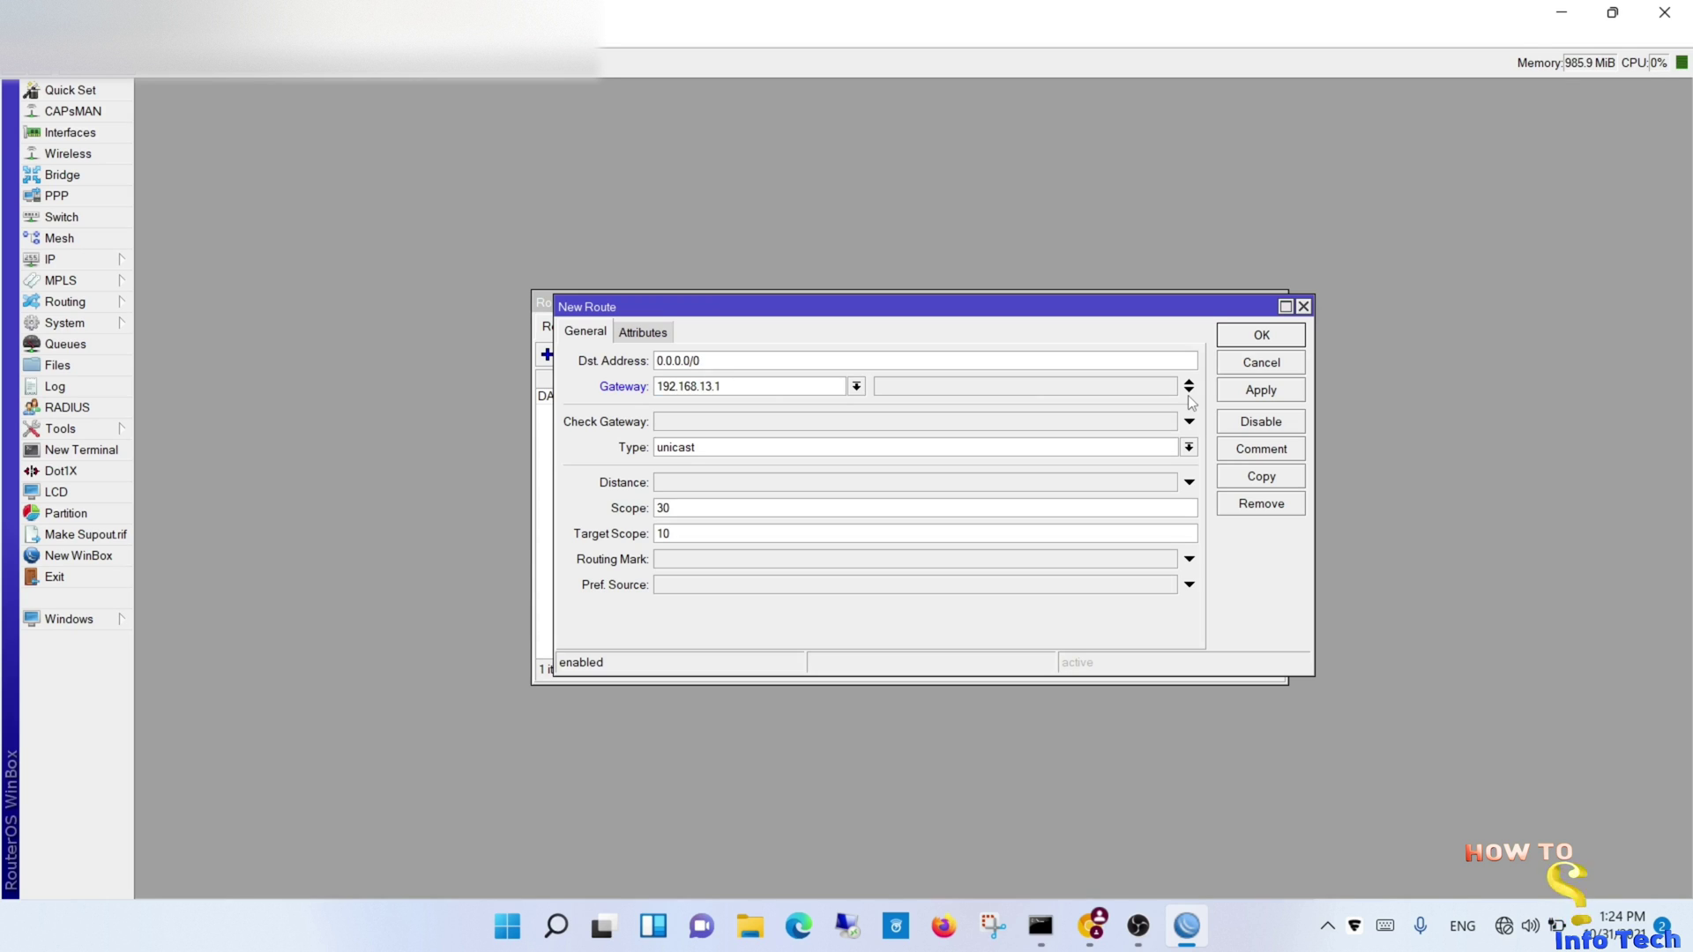
pyautogui.click(1261, 389)
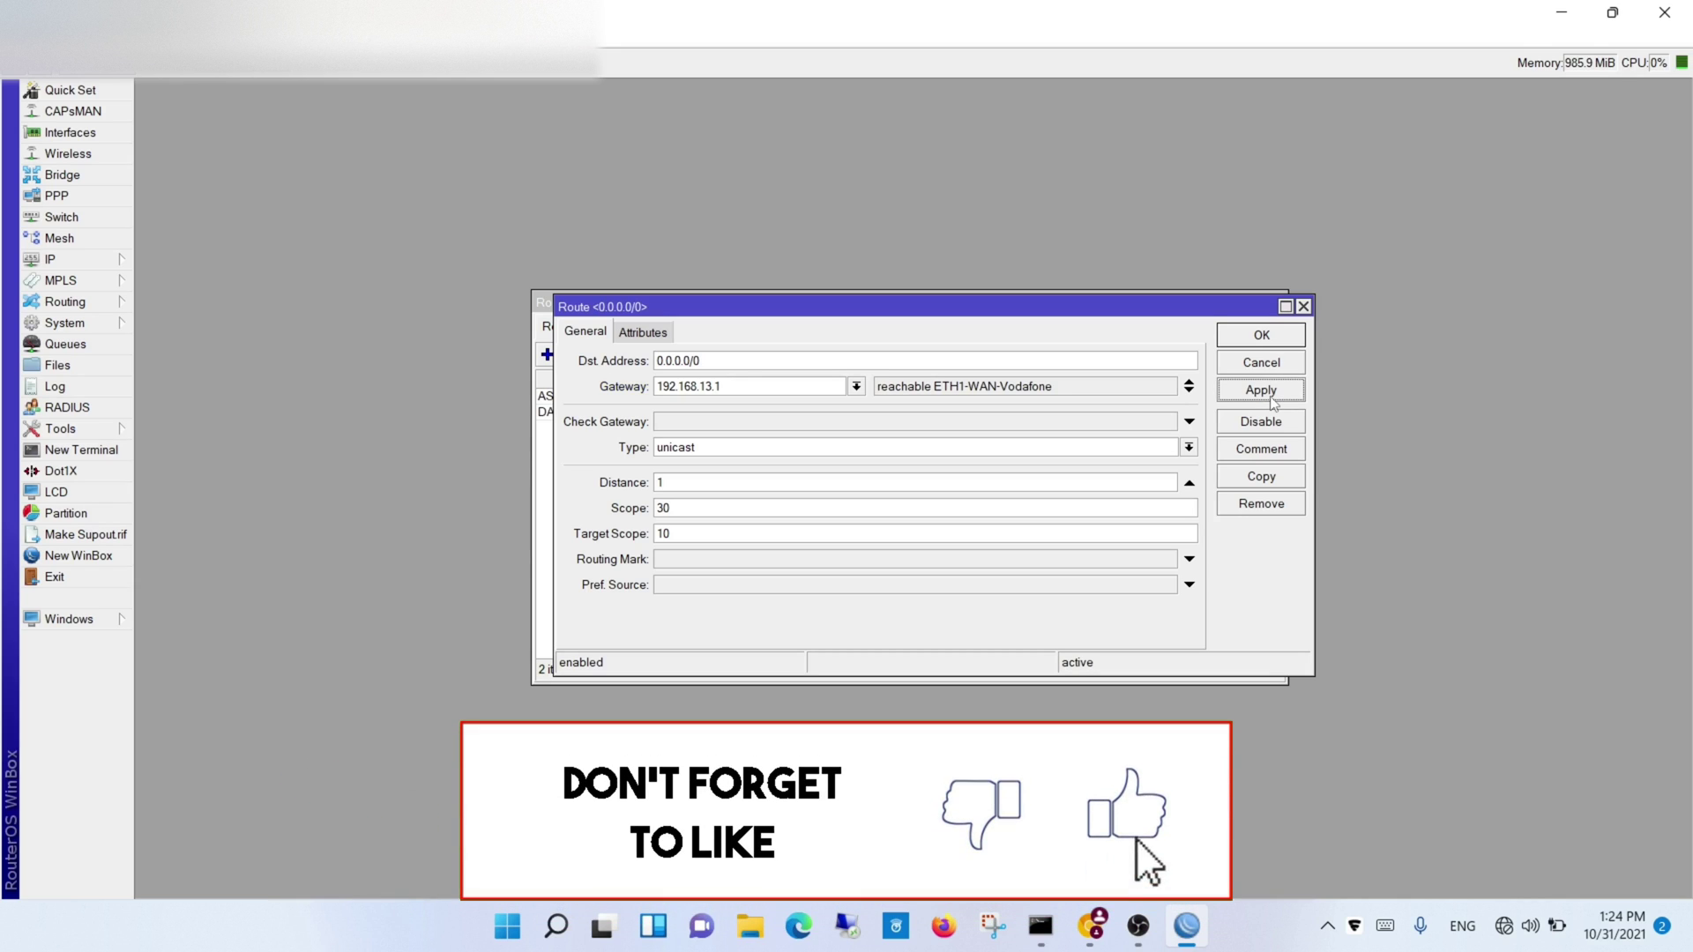
pyautogui.click(1262, 335)
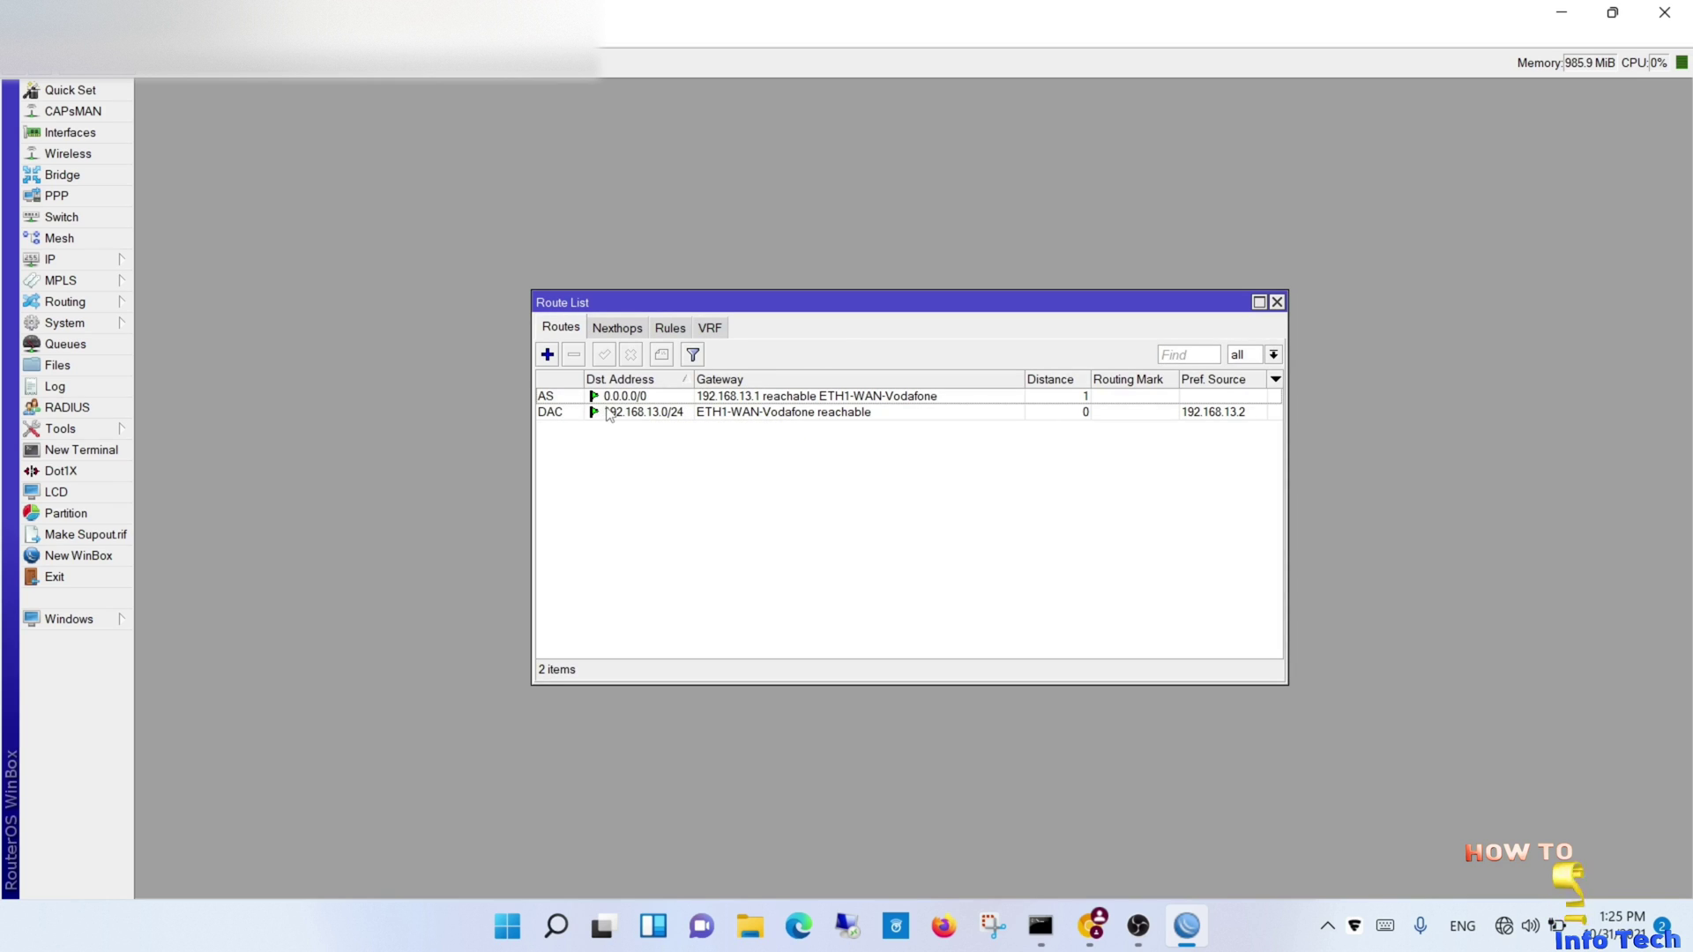
pyautogui.moveTo(827, 296); pyautogui.dragTo(929, 135)
# Ping google.com from a router terminal, then return to the interface list
pyautogui.click(100, 451)
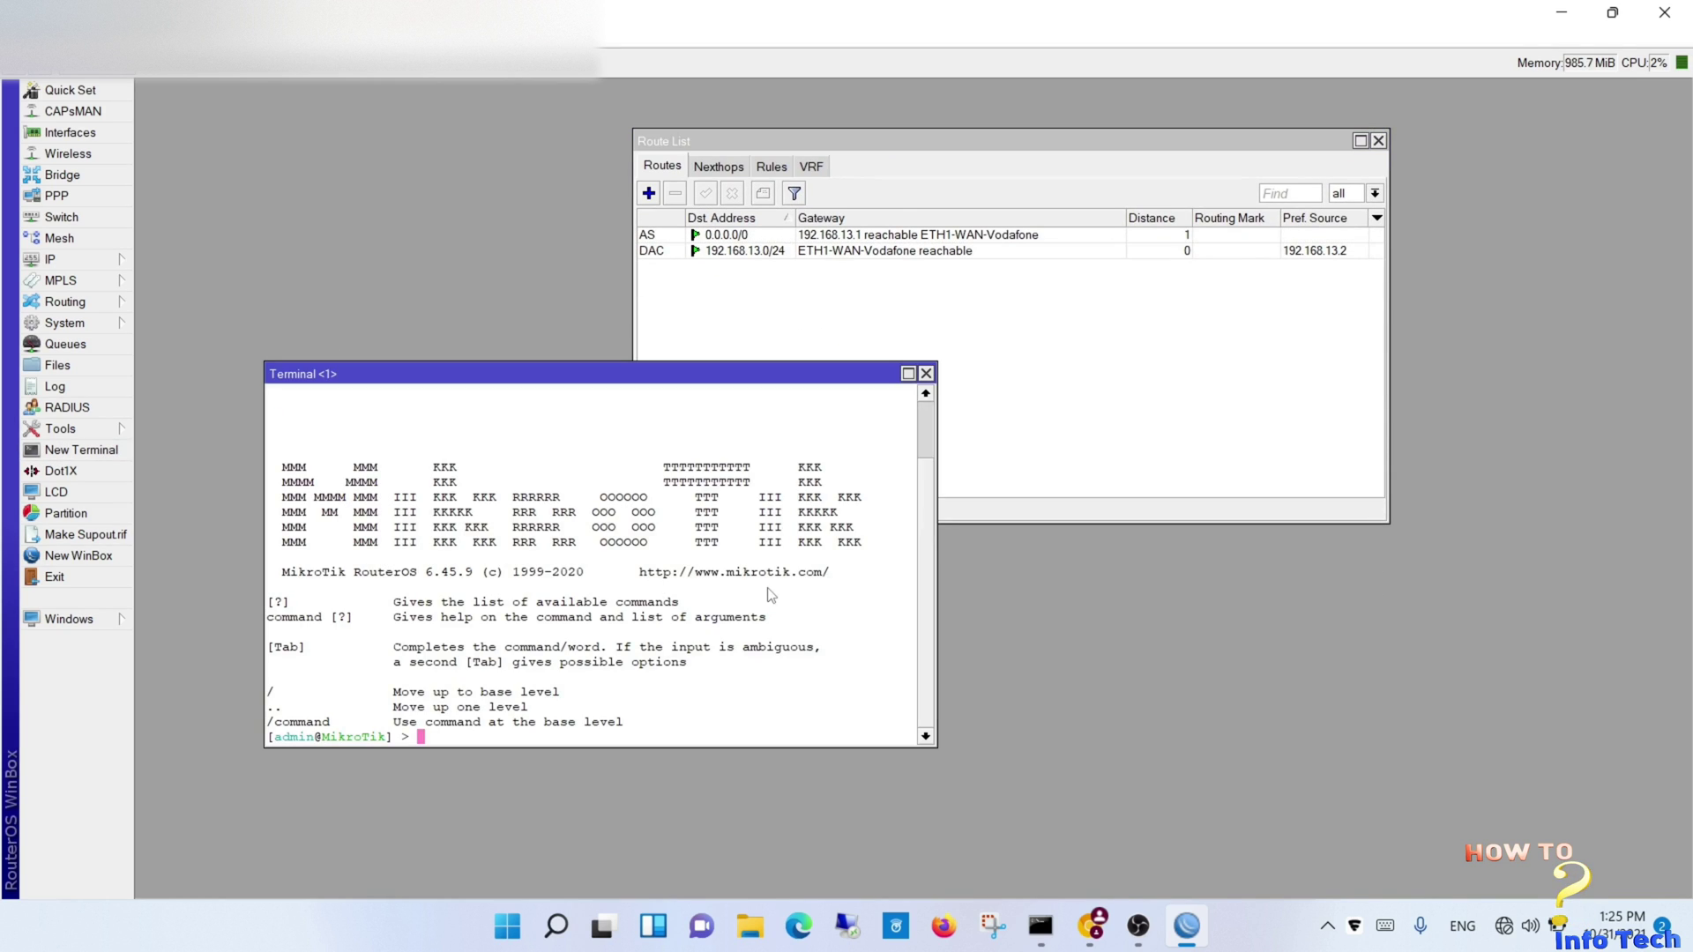
pyautogui.write('ping google.com')
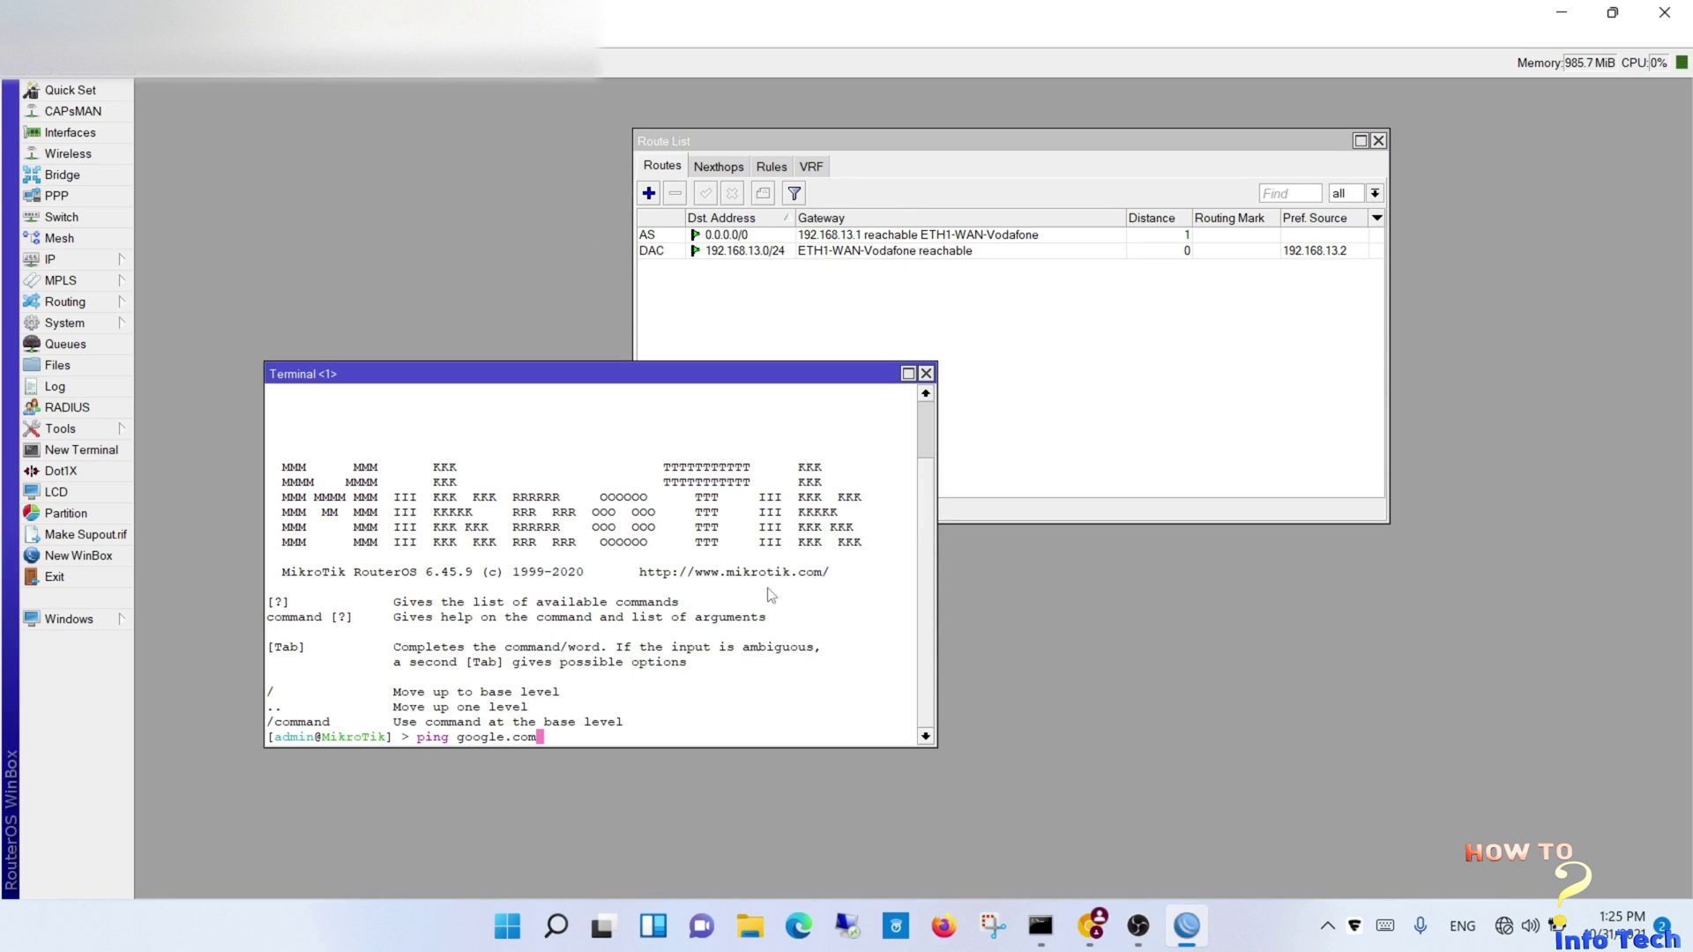
pyautogui.press('Return')
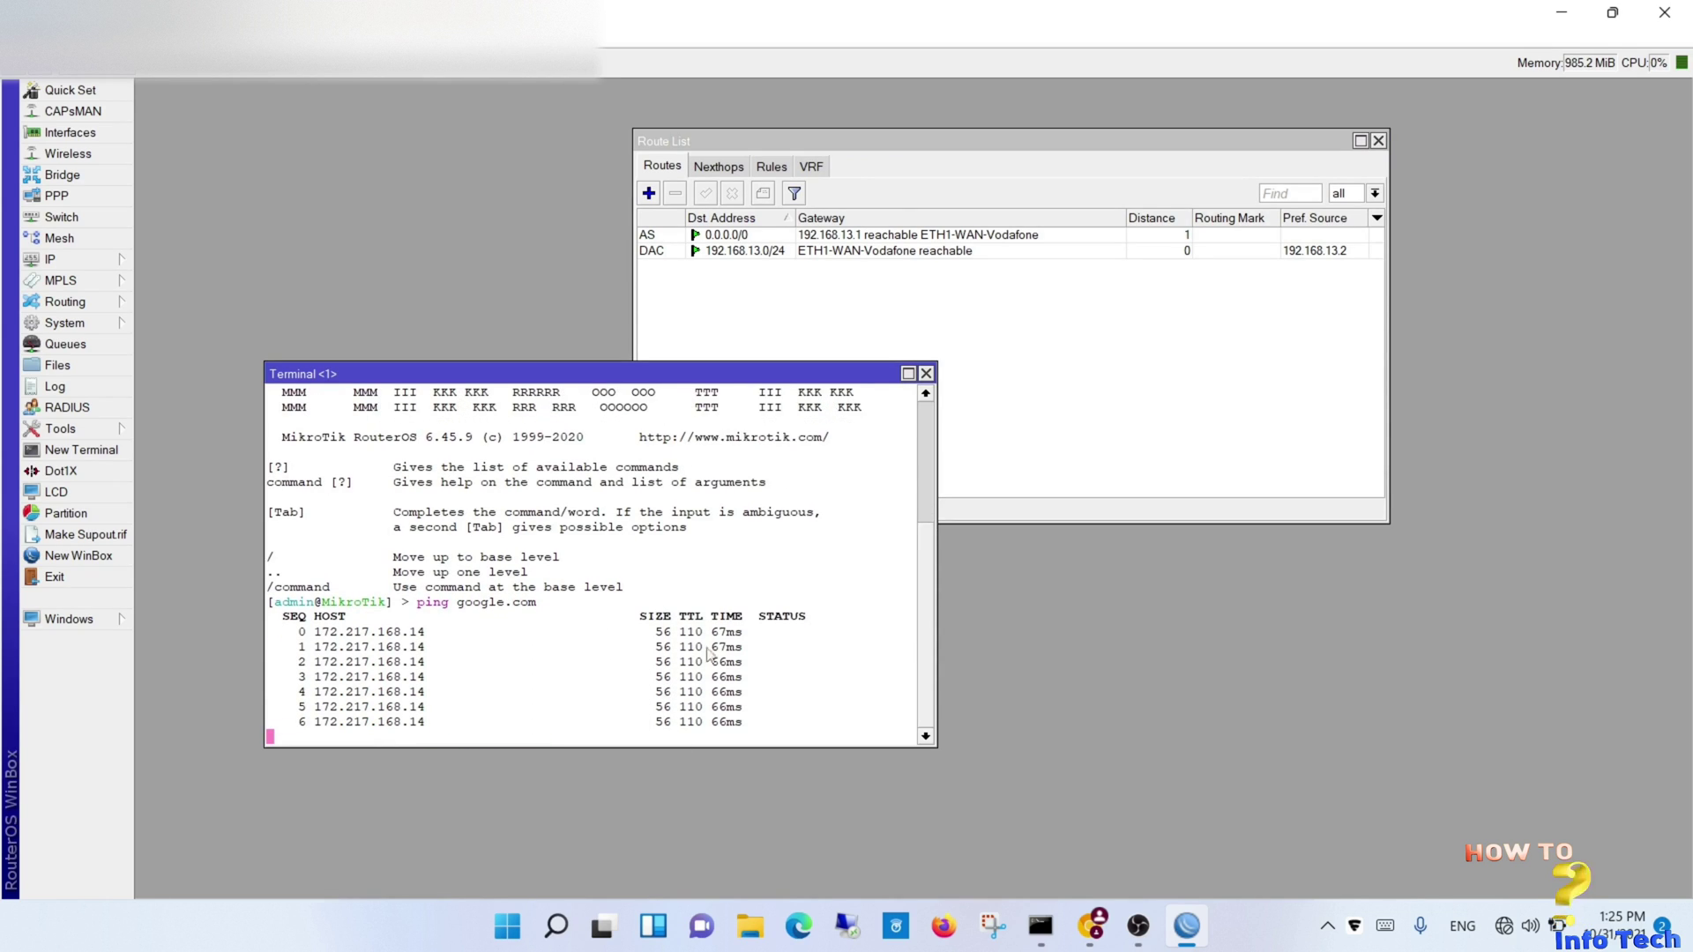
pyautogui.click(926, 373)
pyautogui.click(70, 133)
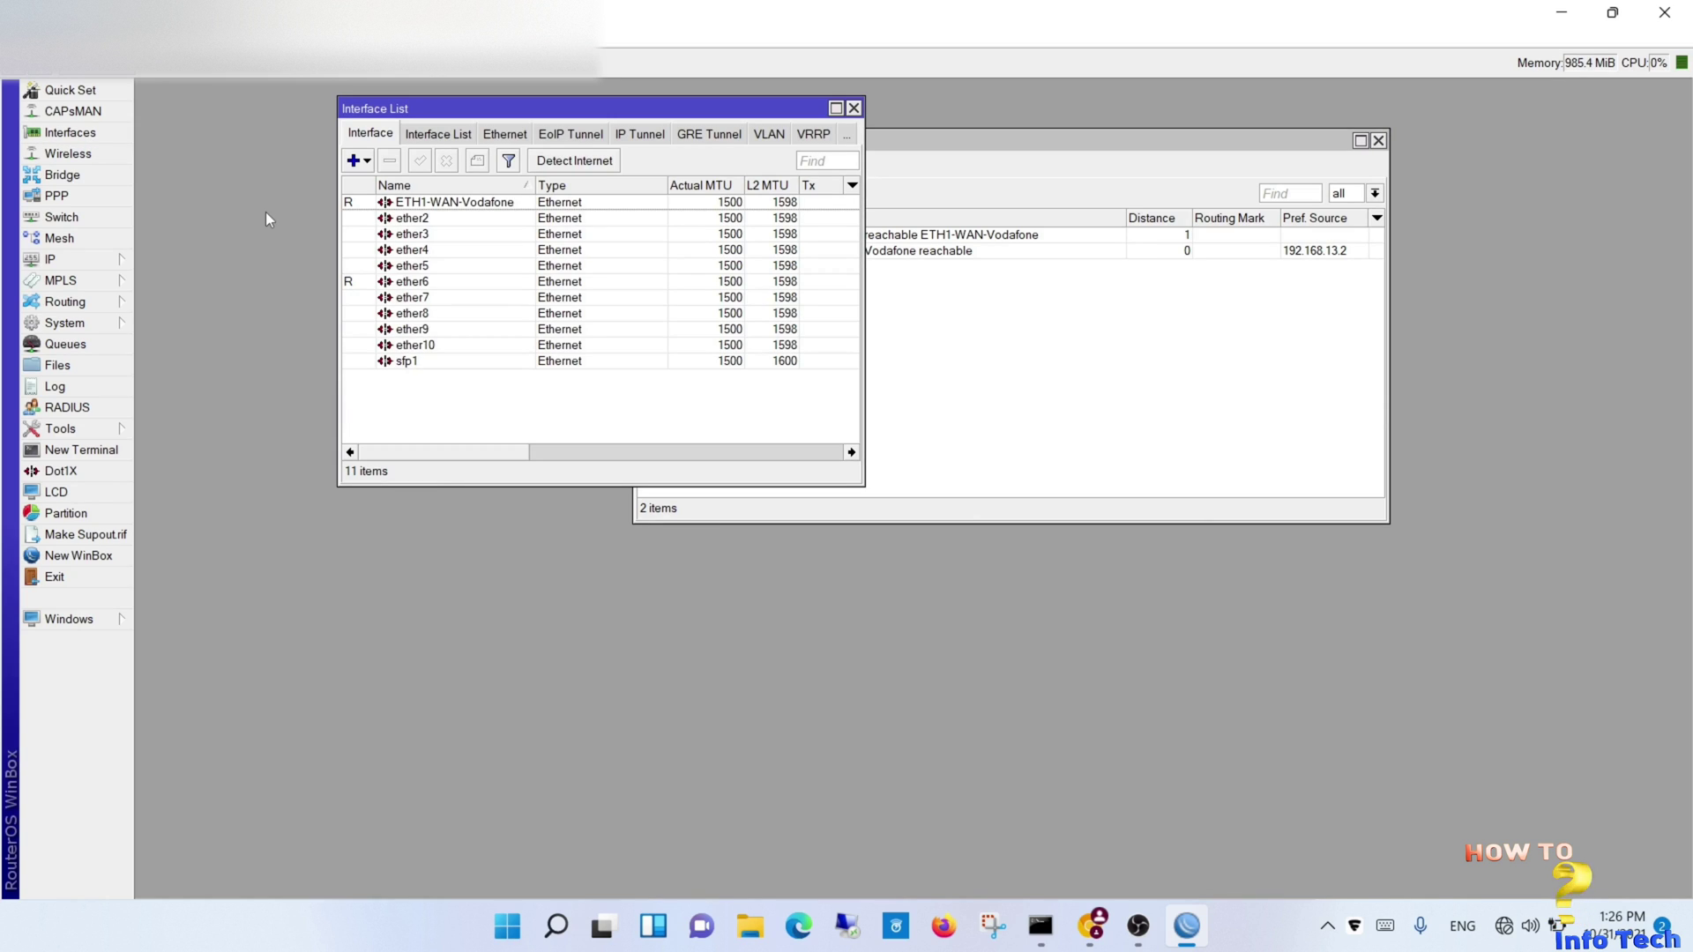
# Change the ether5 port's name to ETH5-LAN and apply it
pyautogui.click(421, 266)
pyautogui.doubleClick(422, 273)
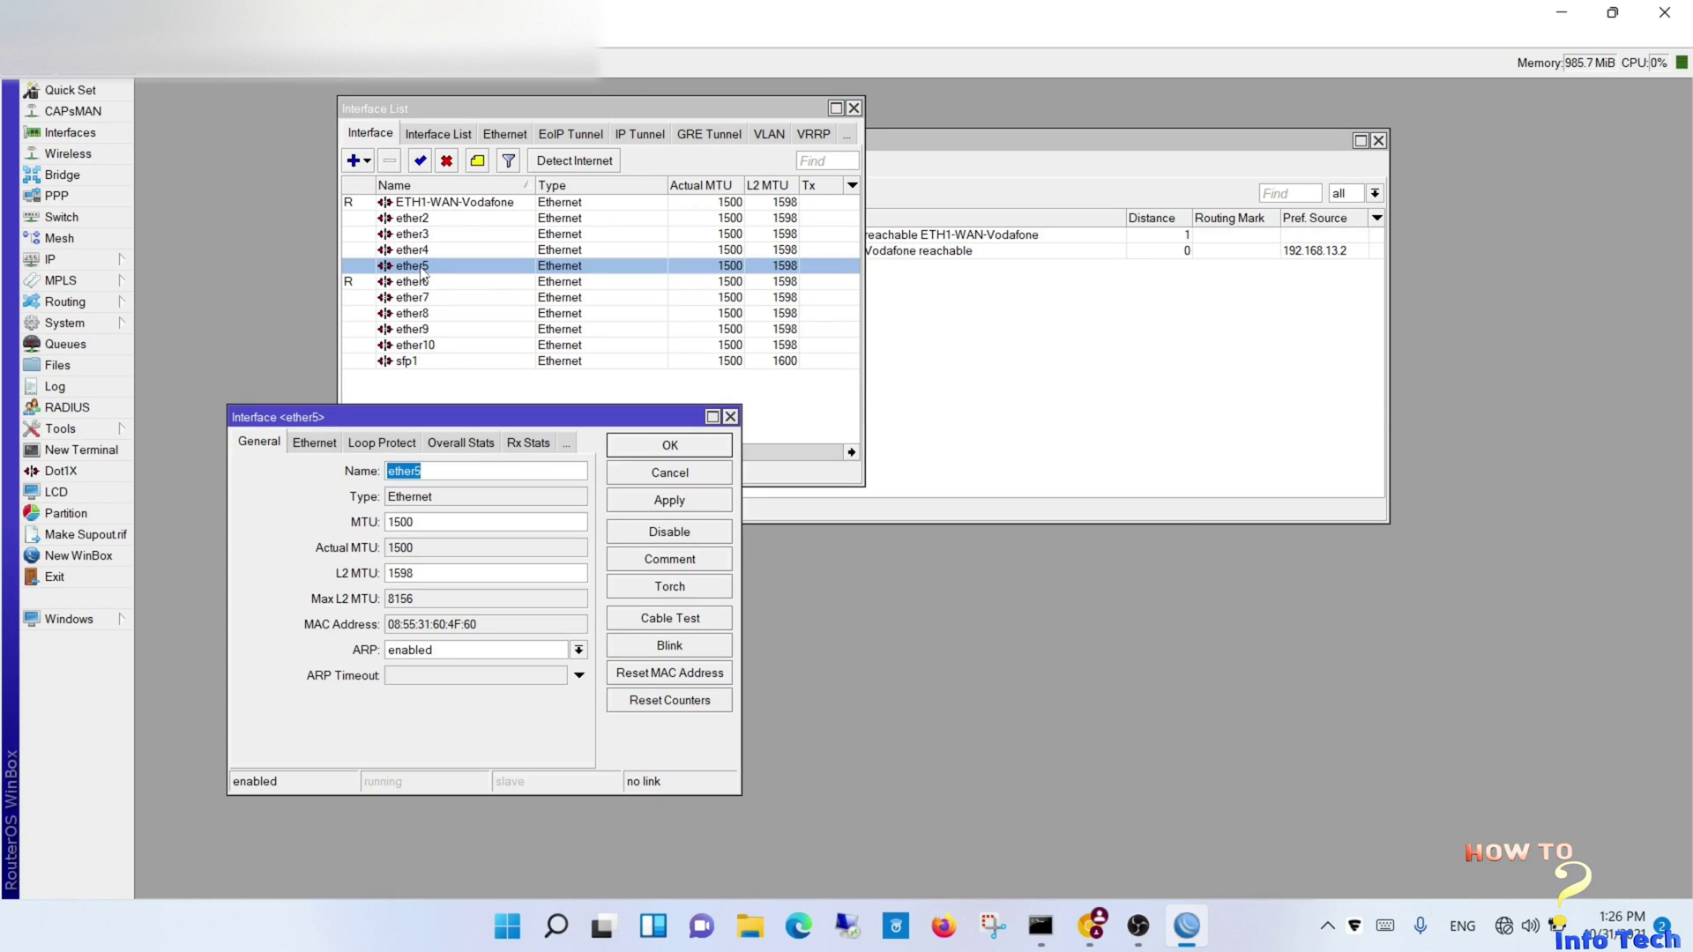
pyautogui.doubleClick(388, 471)
pyautogui.write('ETH5-')
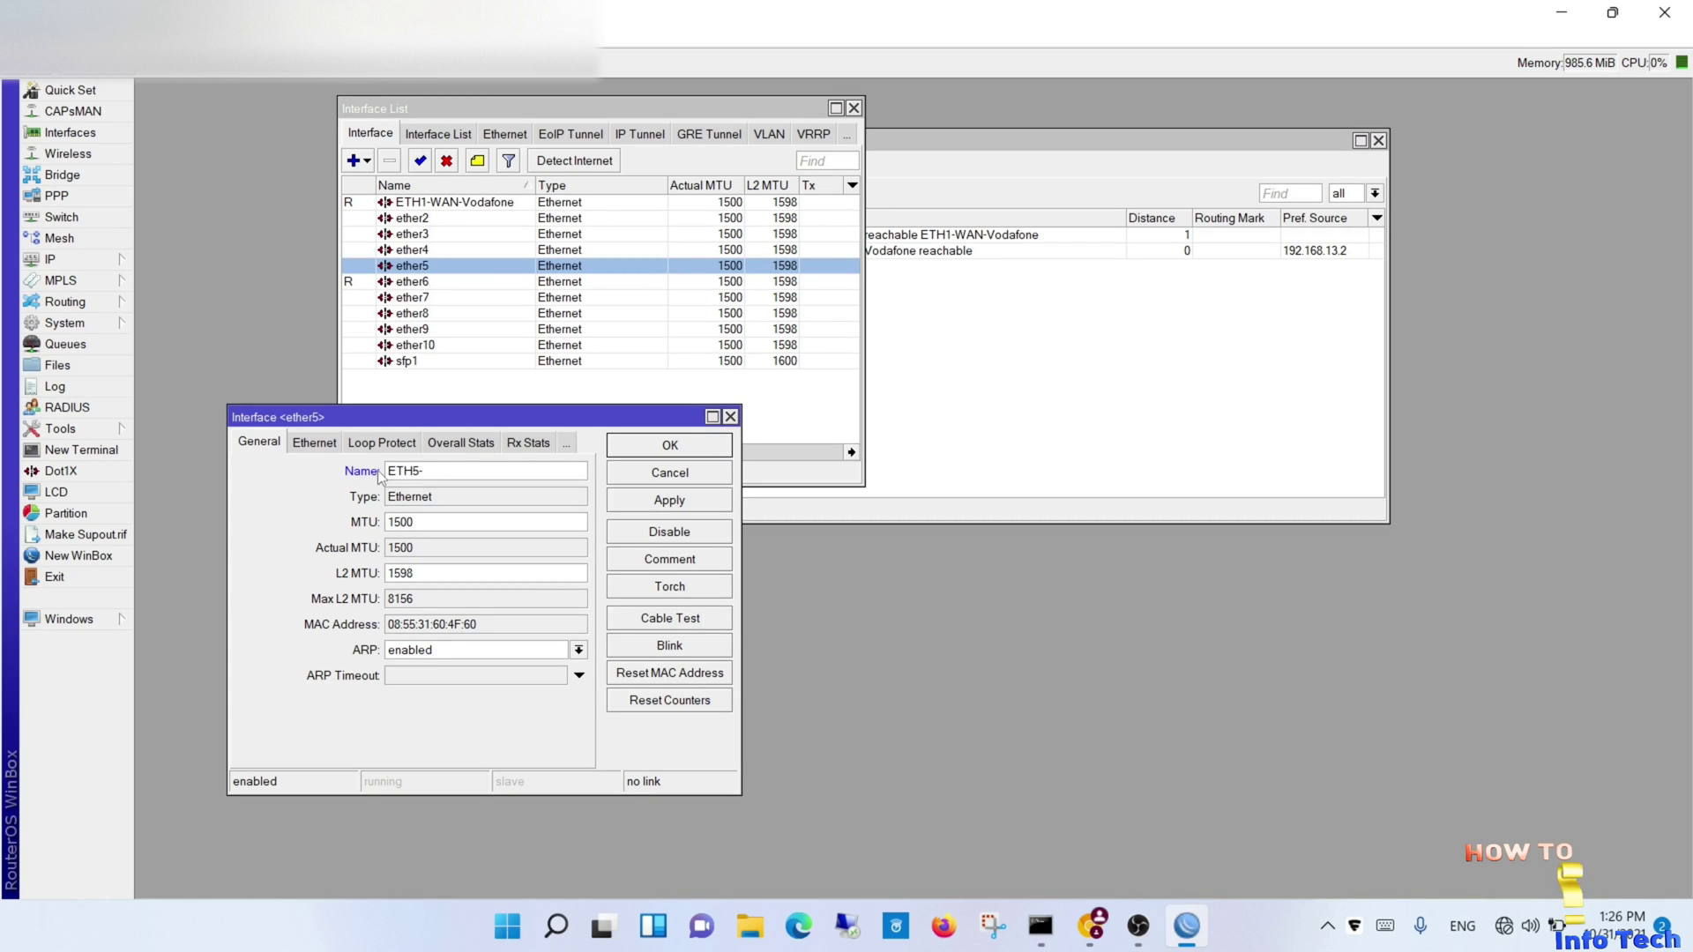
pyautogui.write('LAN')
pyautogui.click(692, 501)
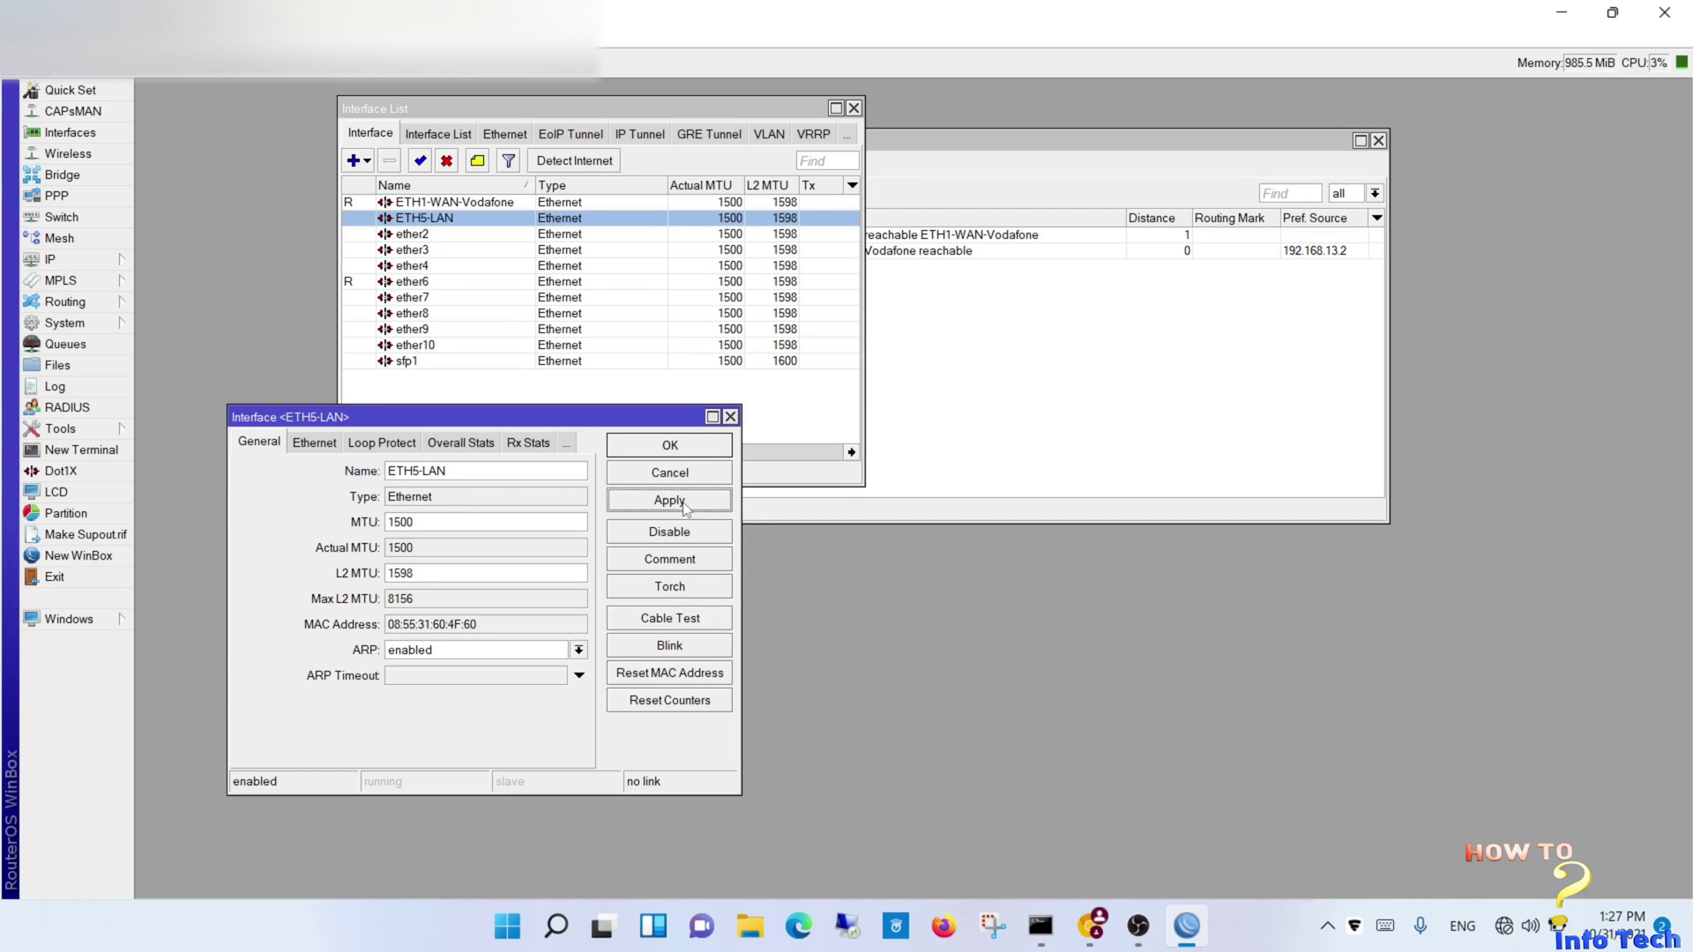
pyautogui.click(678, 452)
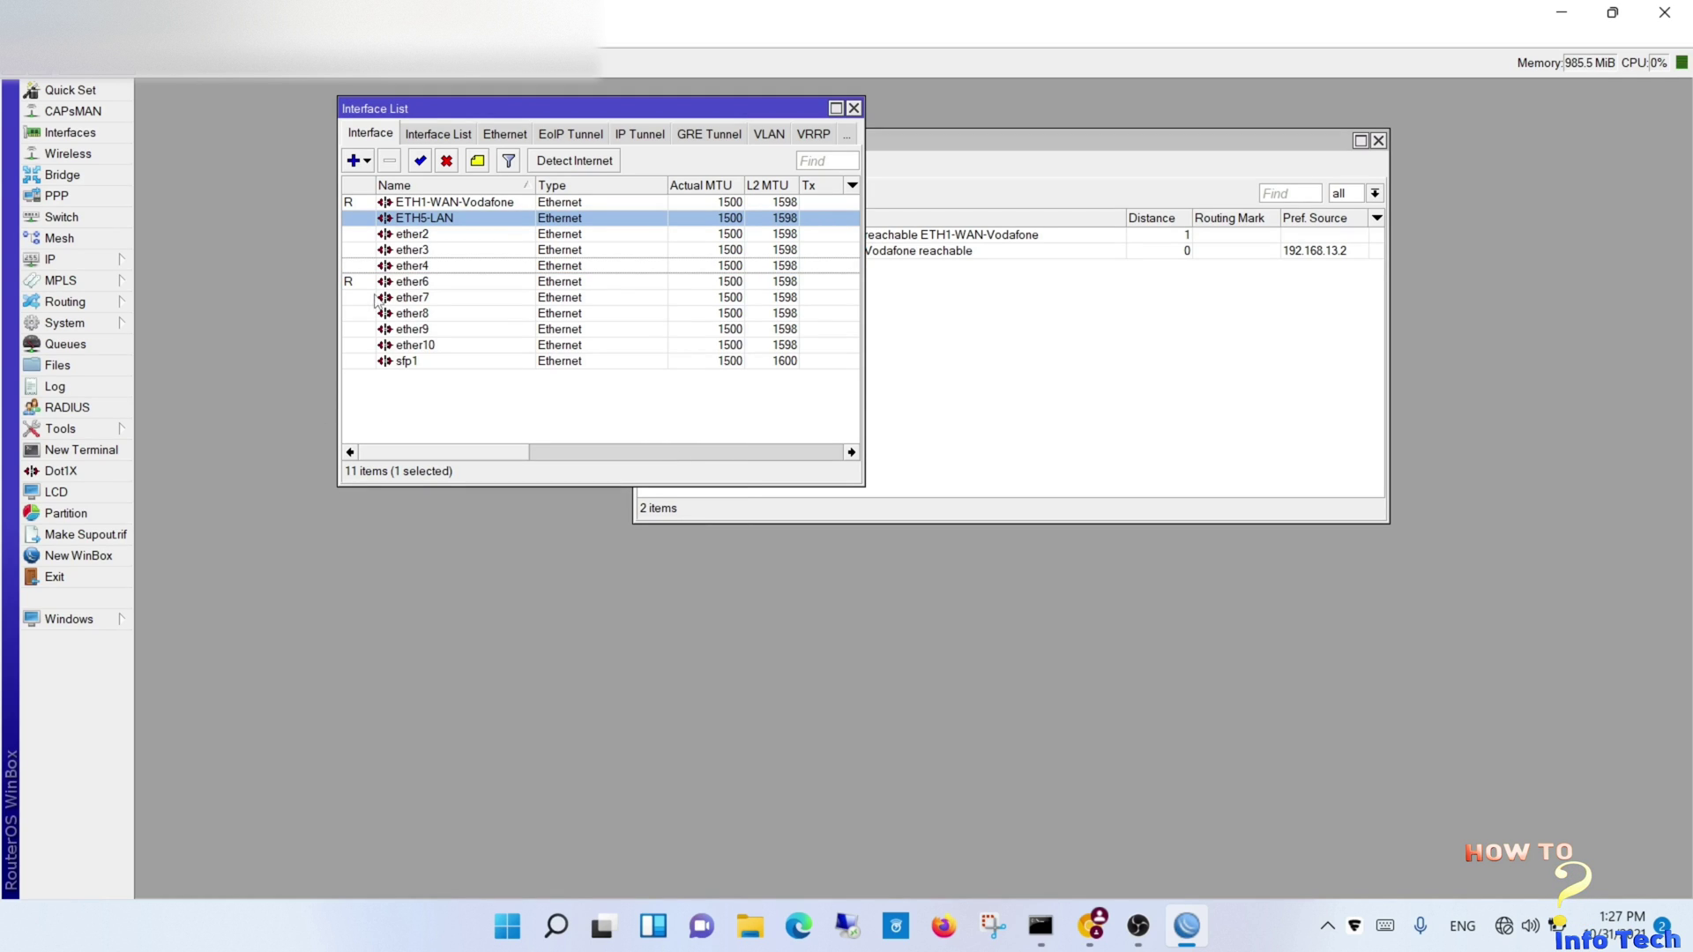
# Add address 192.168.1.1/24 with network 192.168.1.0 on interface ETH5-LAN
pyautogui.click(124, 260)
pyautogui.click(176, 302)
pyautogui.click(686, 116)
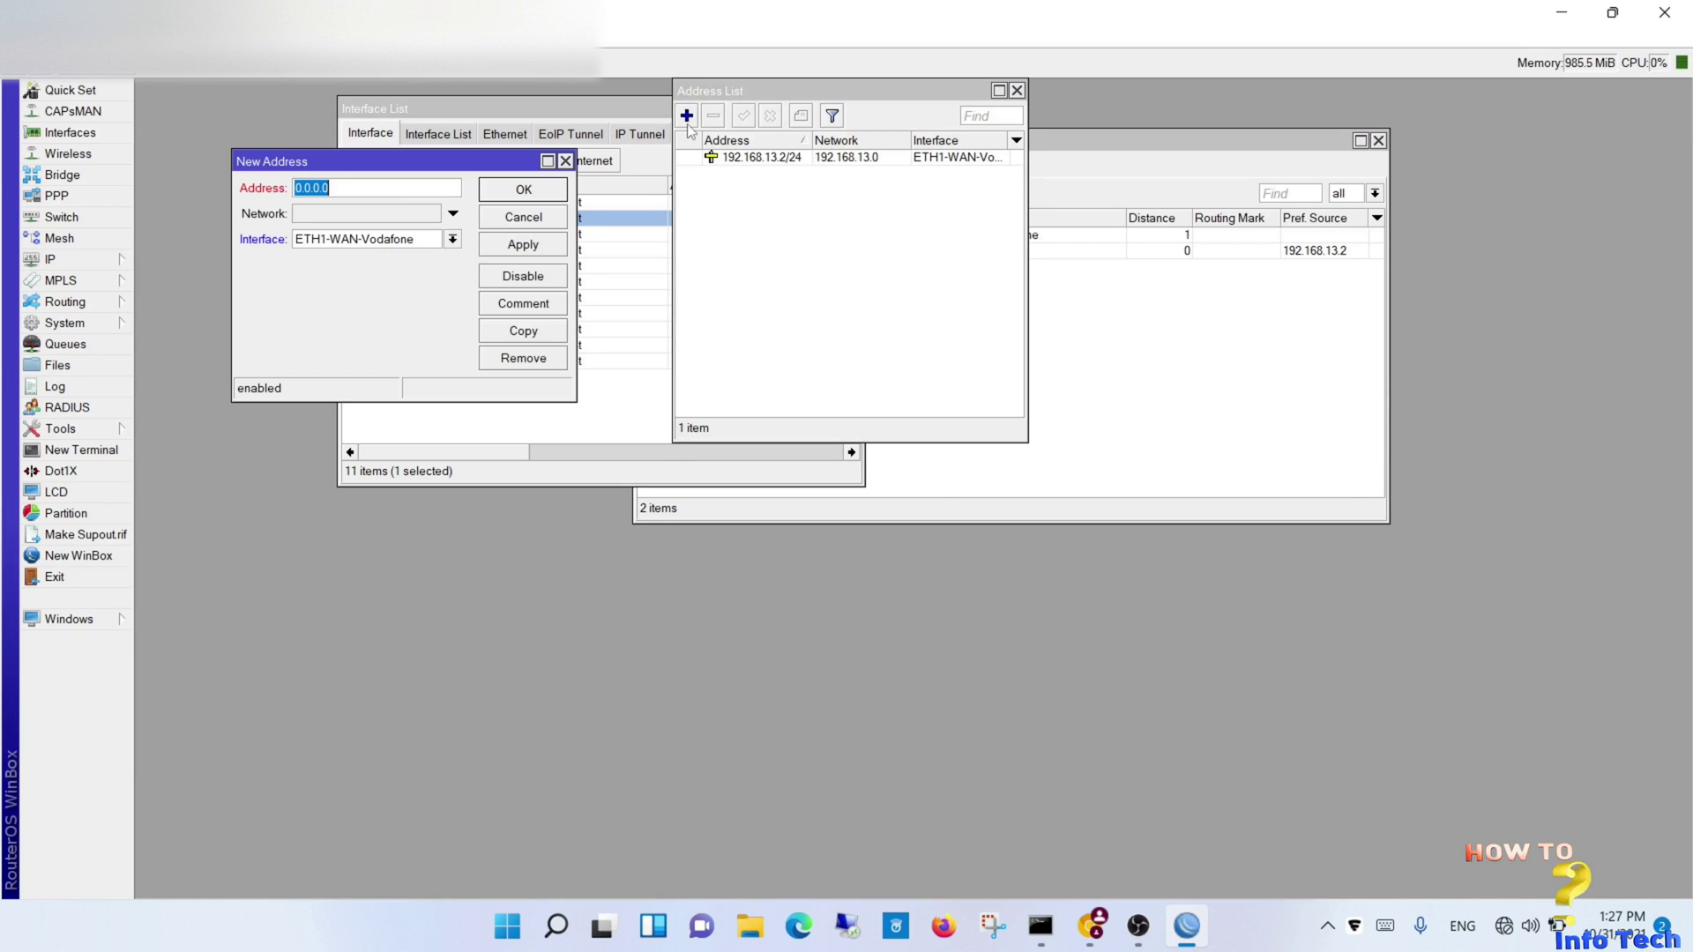
pyautogui.click(453, 239)
pyautogui.click(352, 269)
pyautogui.click(386, 195)
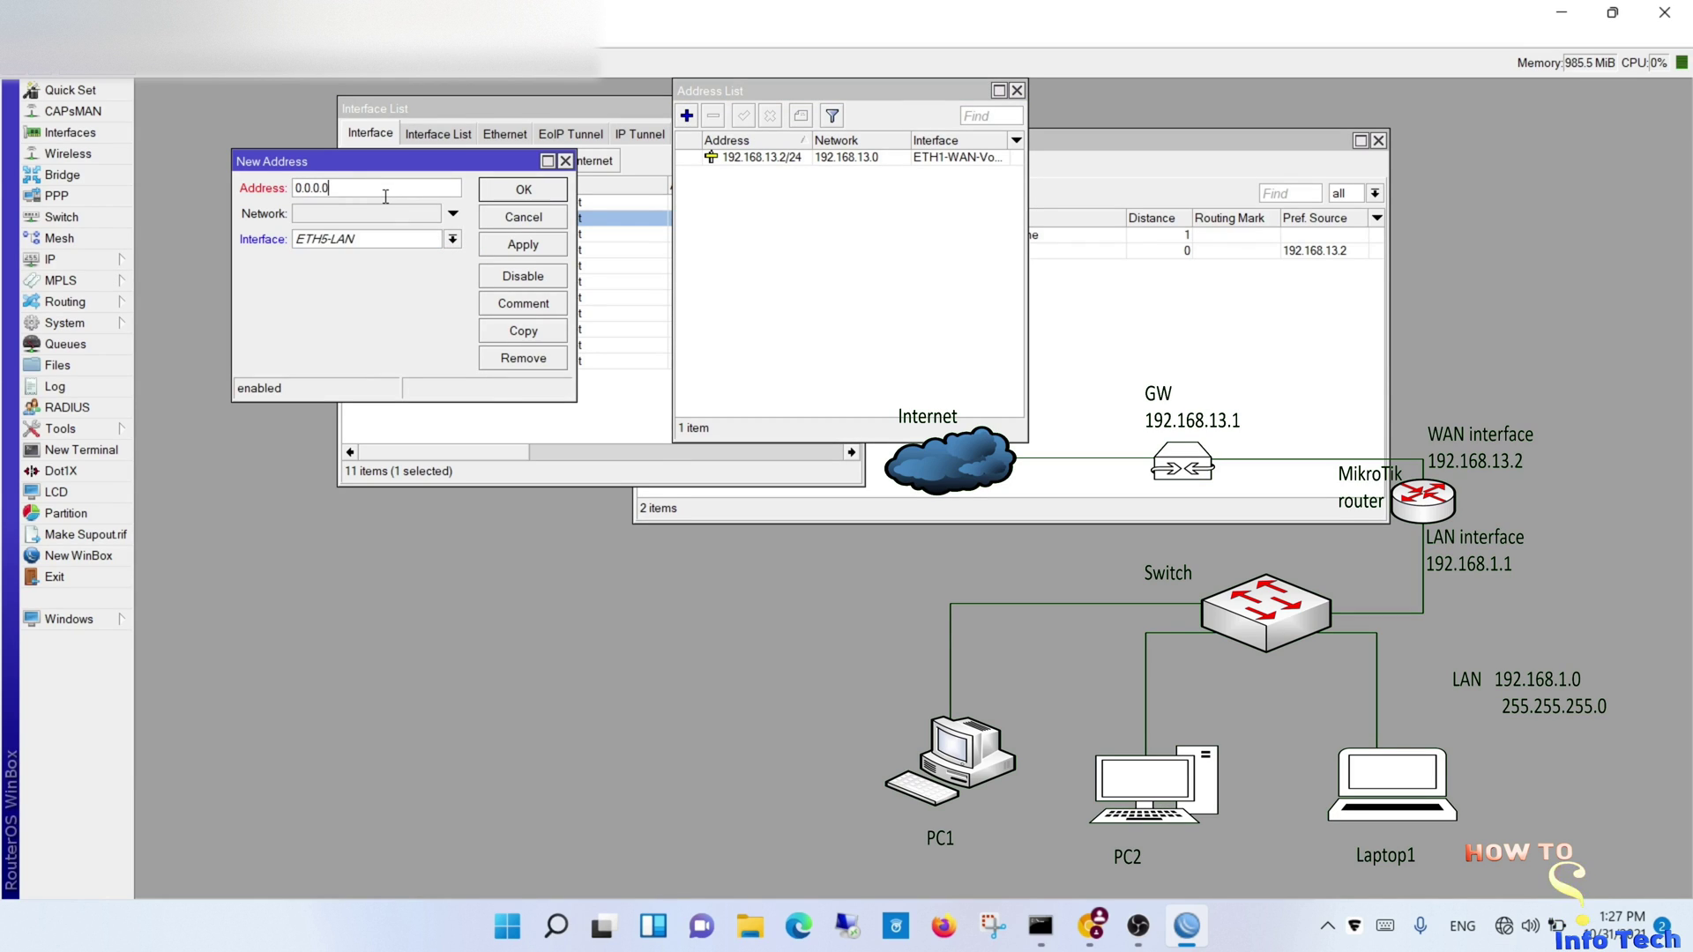
pyautogui.press('BackSpace')
pyautogui.press('BackSpace')
pyautogui.press('BackSpace')
pyautogui.press('BackSpace')
pyautogui.press('BackSpace')
pyautogui.press('BackSpace')
pyautogui.write('192.168.1.')
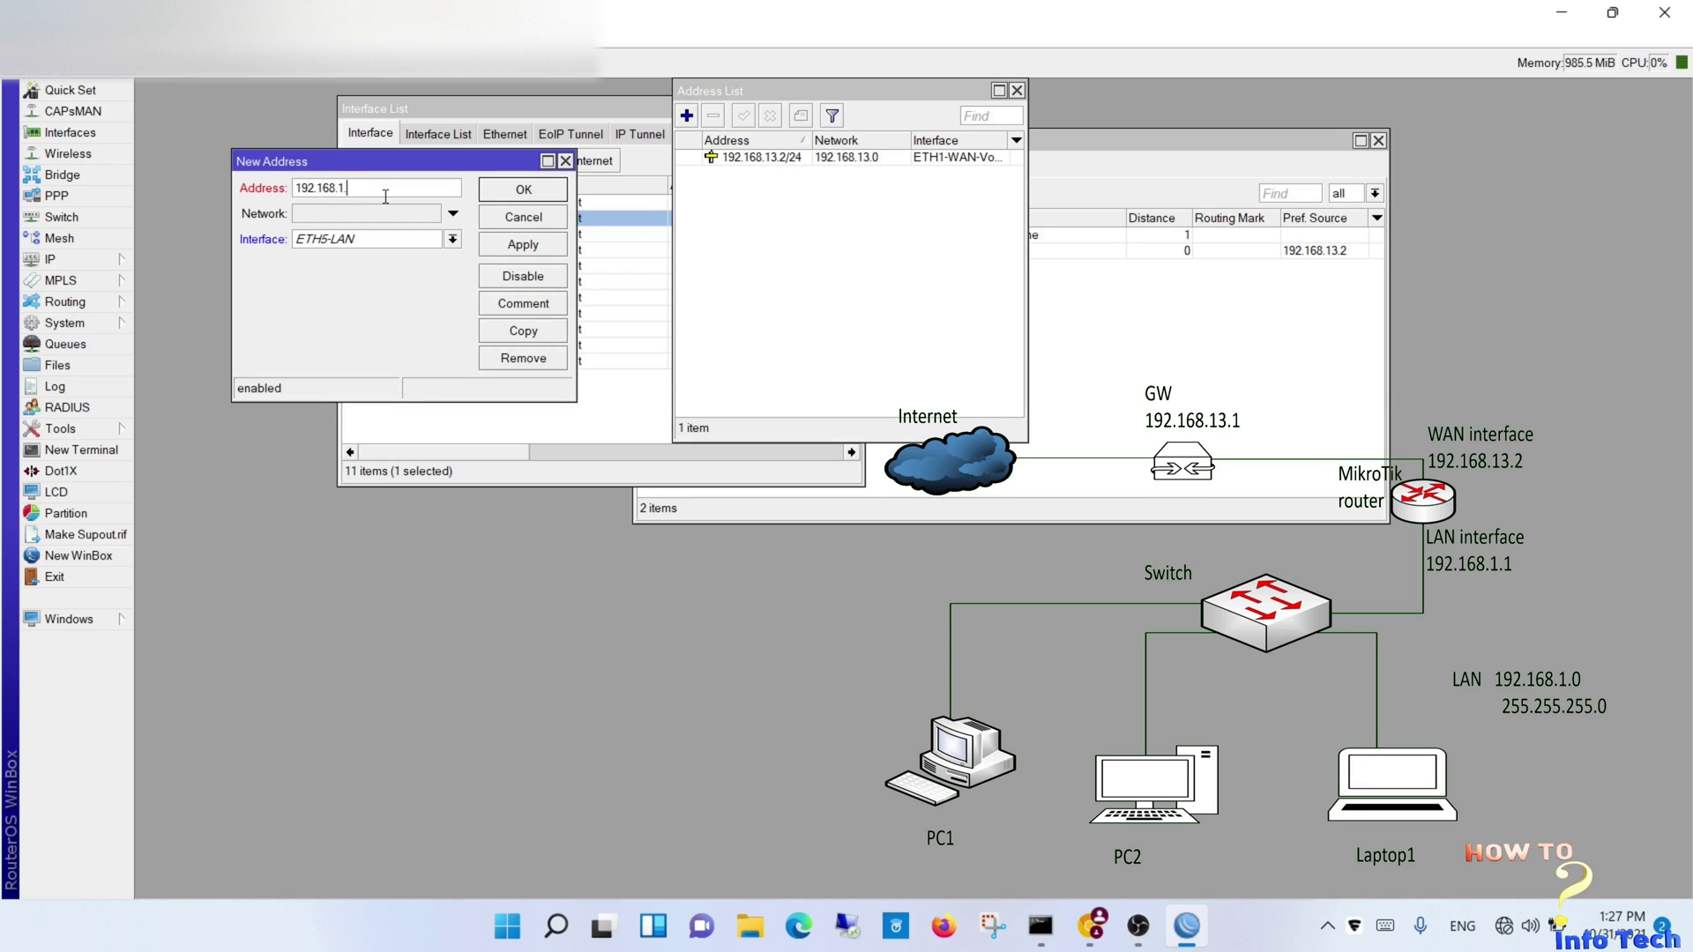
pyautogui.write('1/24')
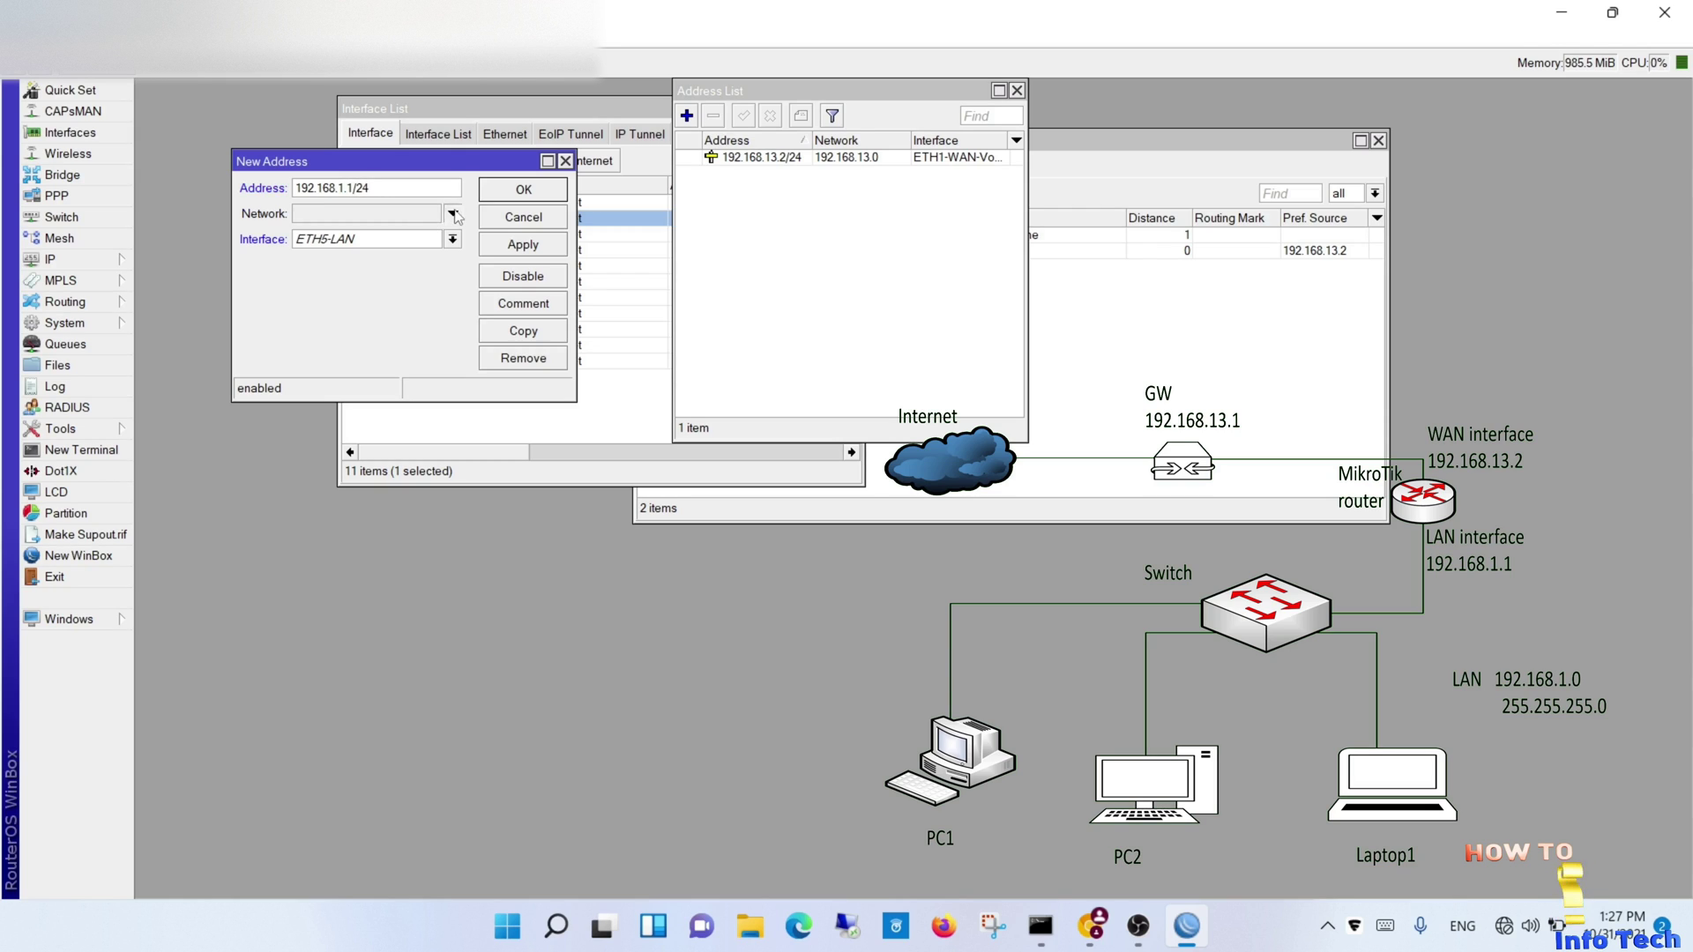
pyautogui.click(454, 213)
pyautogui.write('192.168.1.1')
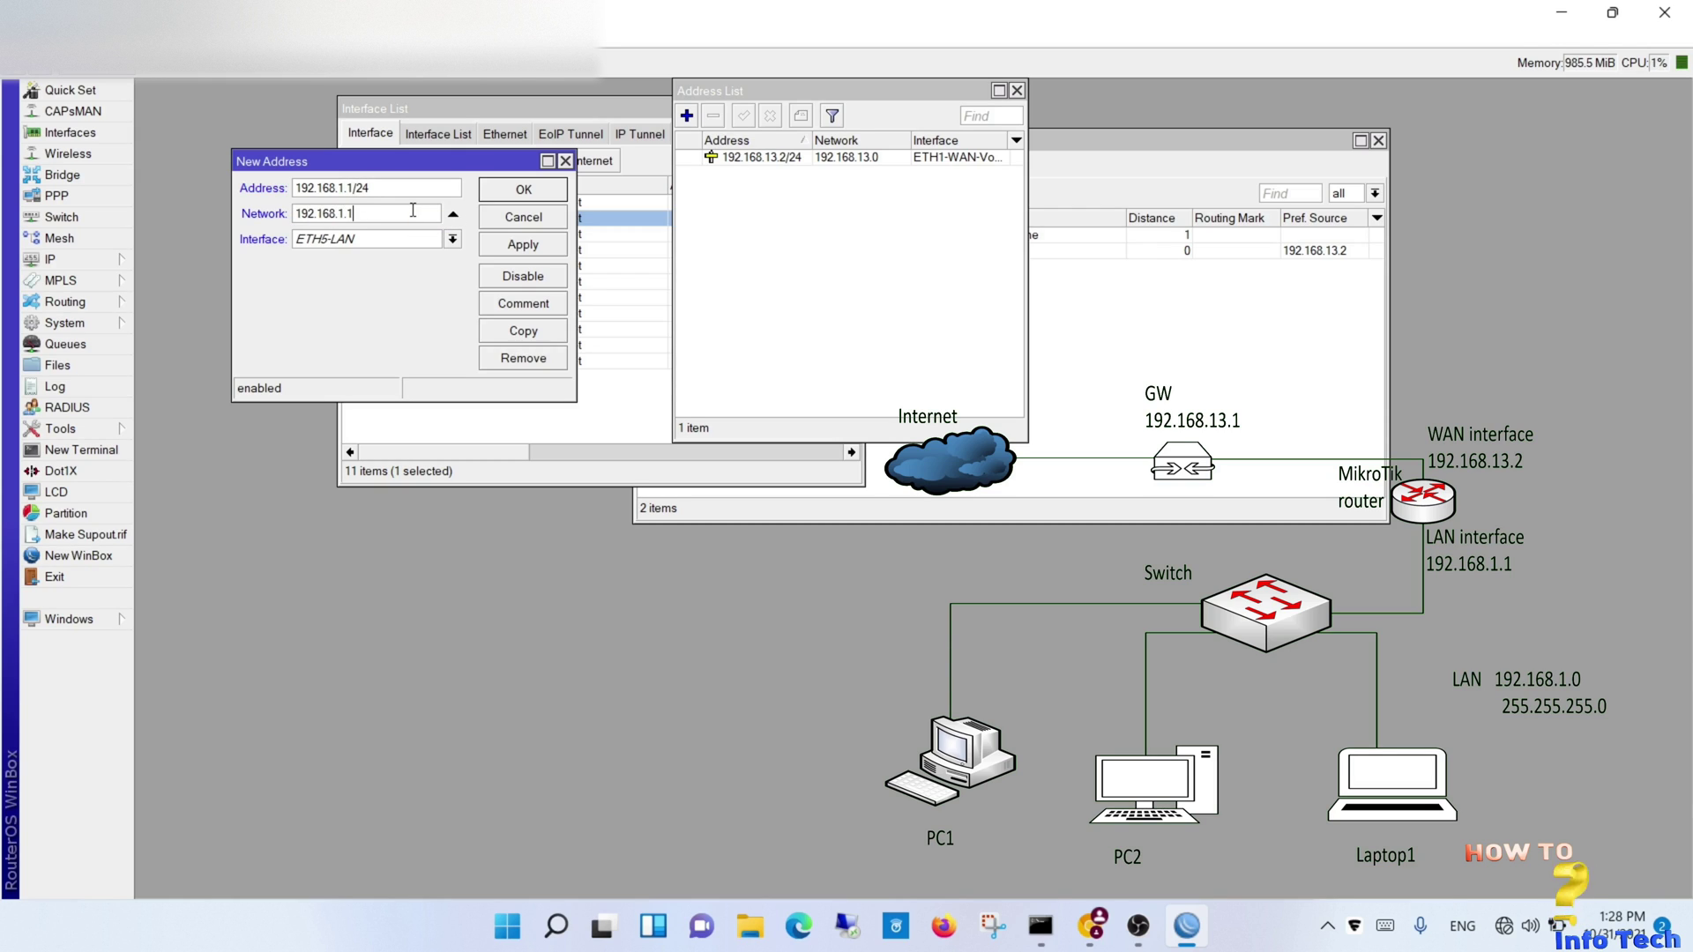
pyautogui.click(529, 247)
pyautogui.click(529, 197)
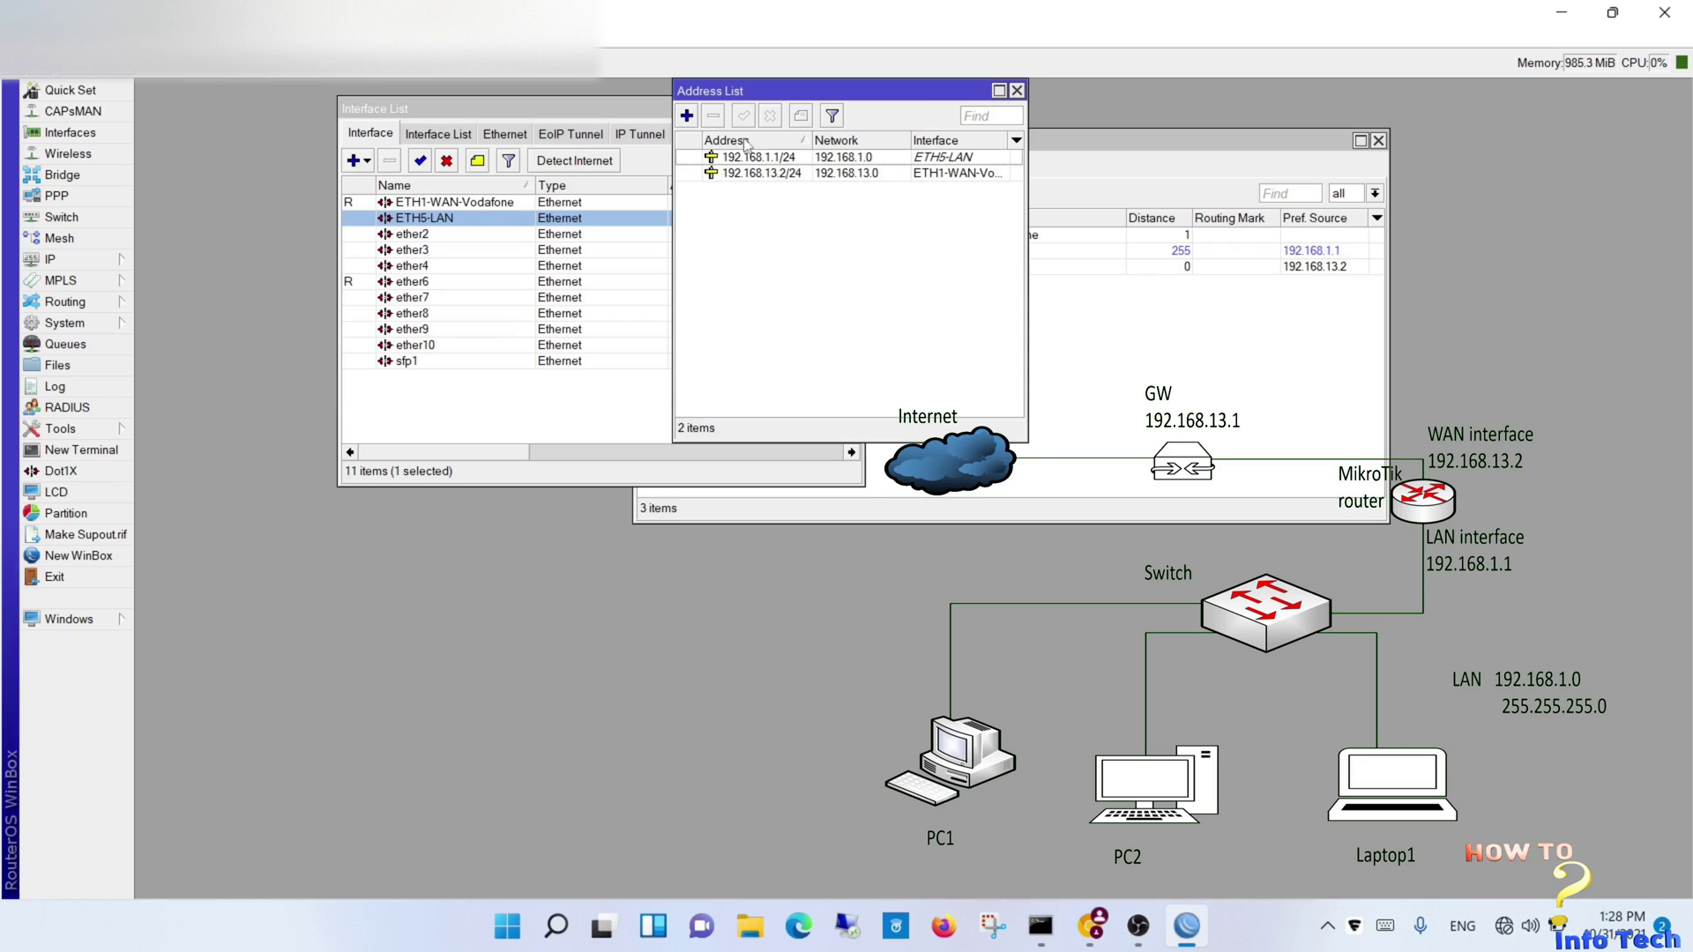
pyautogui.moveTo(809, 91); pyautogui.dragTo(932, 91)
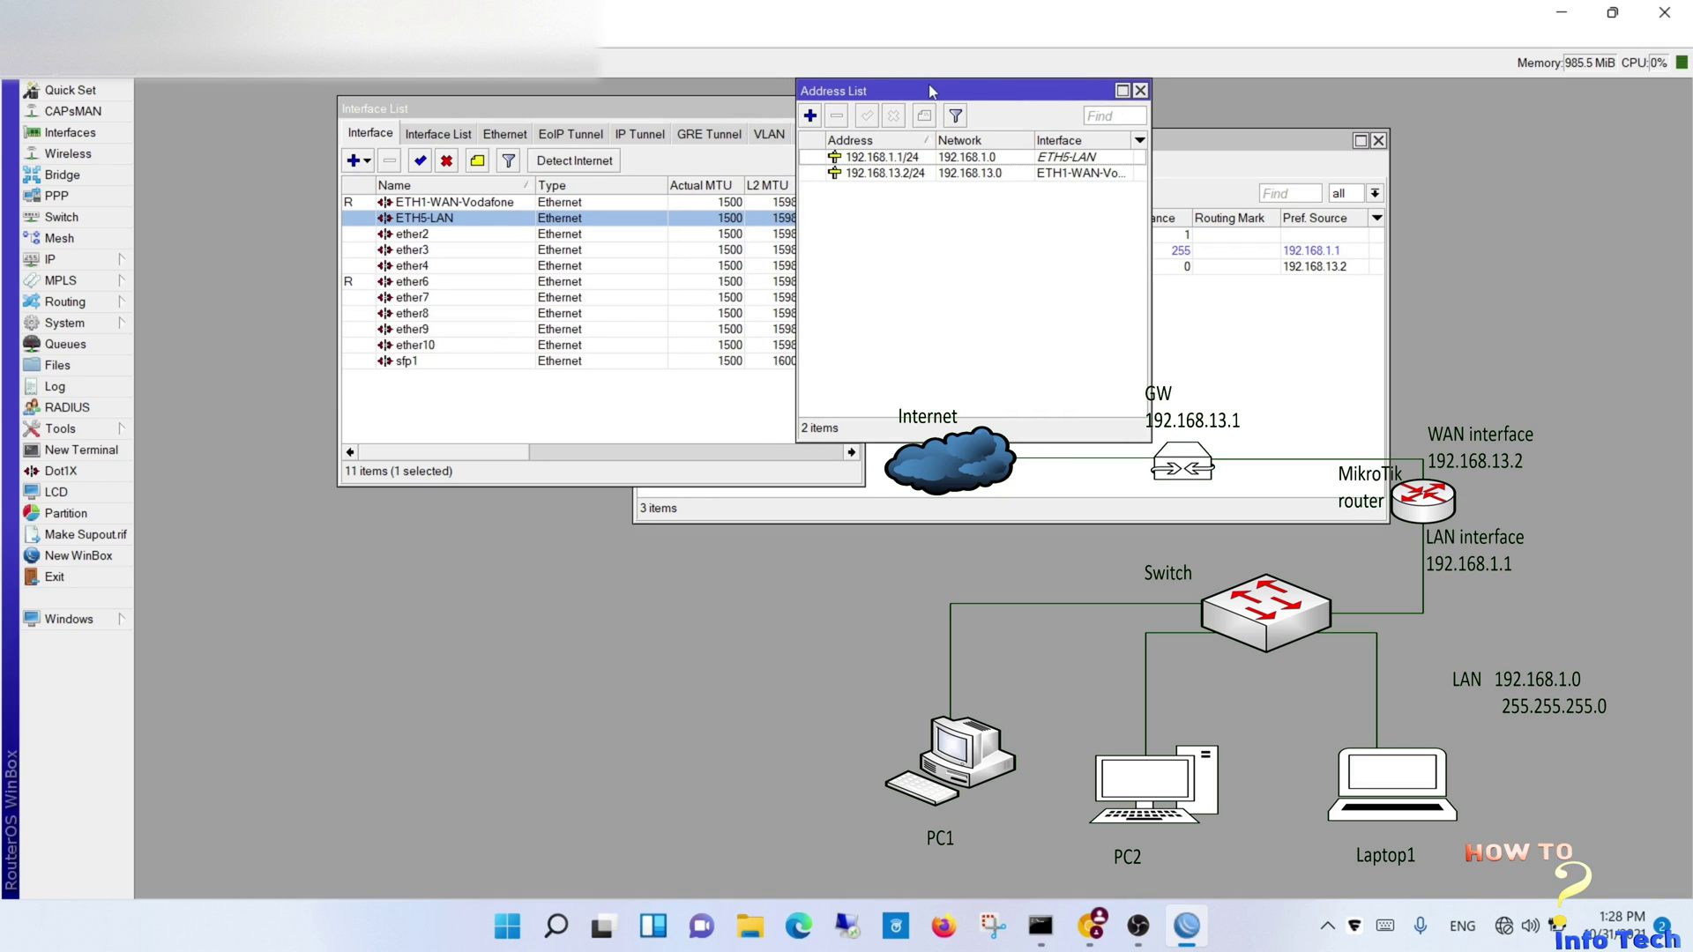
# Run DHCP Setup on ETH5-LAN: gateway 192.168.1.1, pool 192.168.1.2–192.168.1.254, DNS 8.8.8.8, 4.4.4.4
pyautogui.click(62, 259)
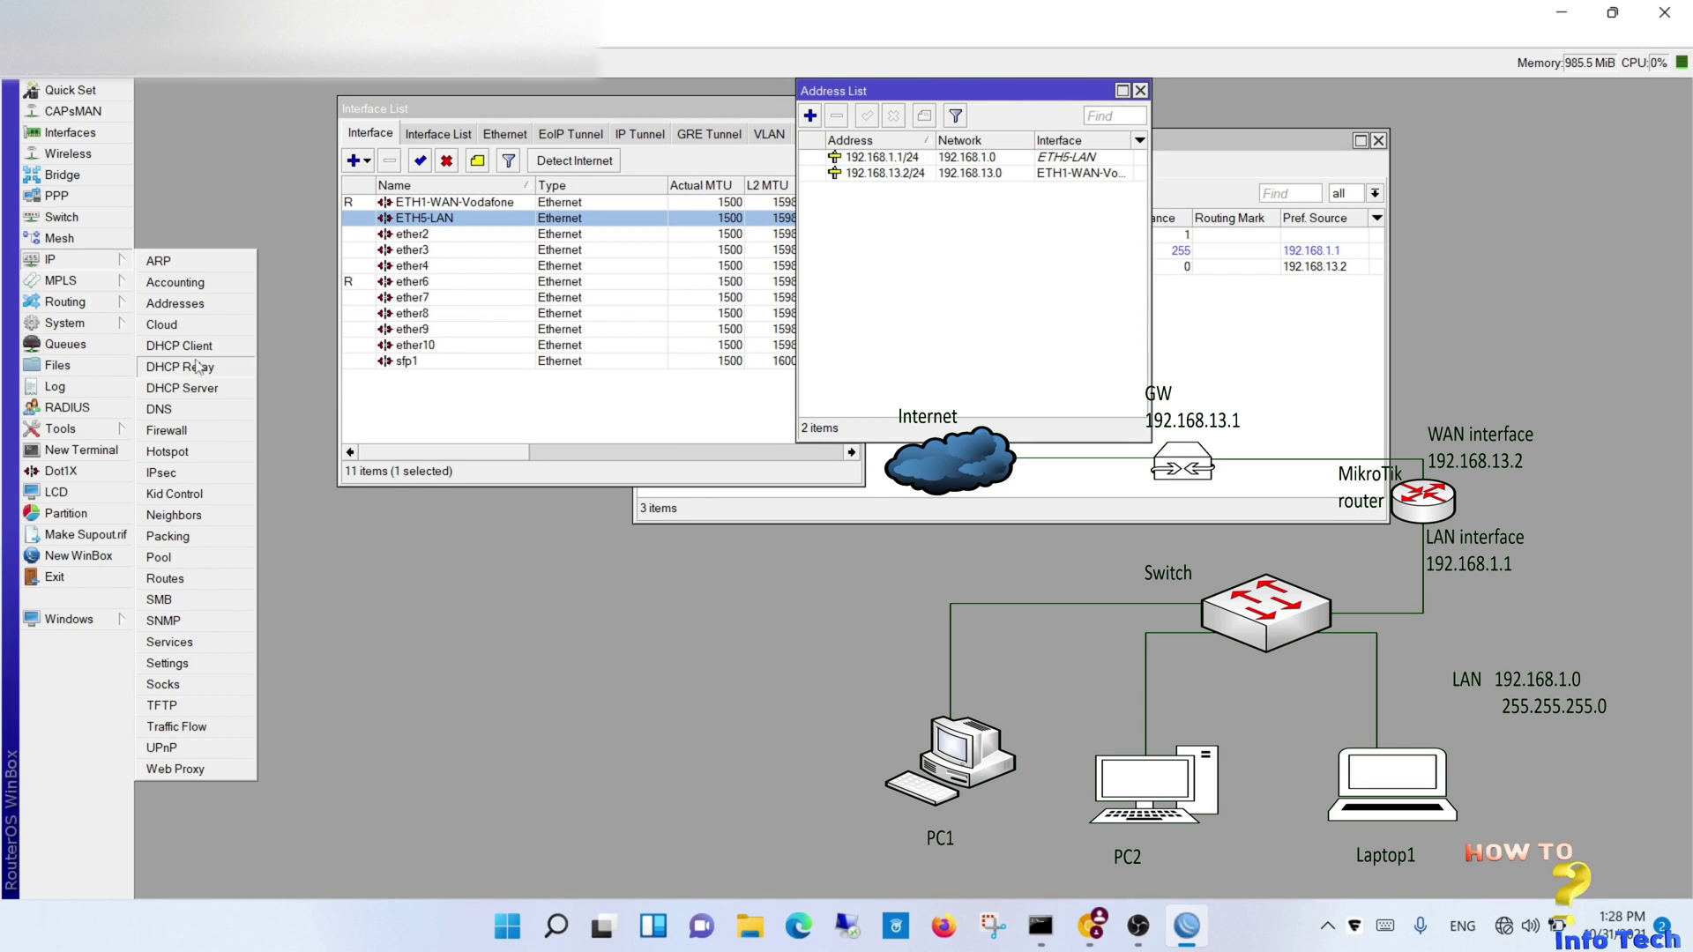
pyautogui.click(197, 390)
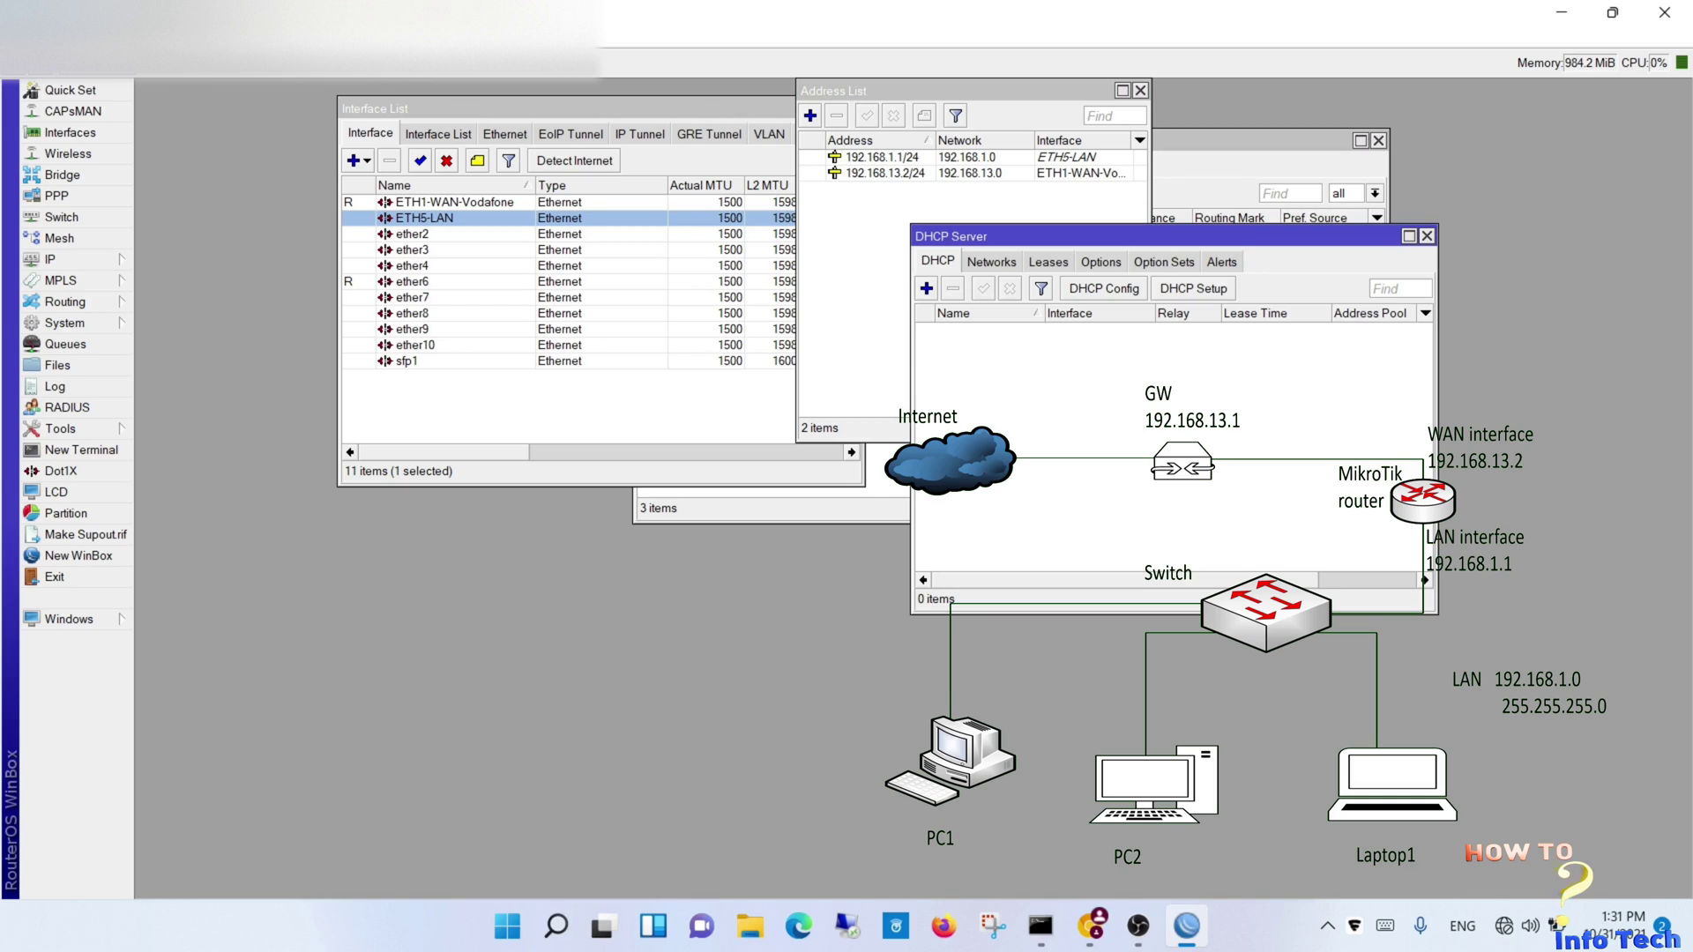
pyautogui.click(1177, 295)
pyautogui.click(466, 299)
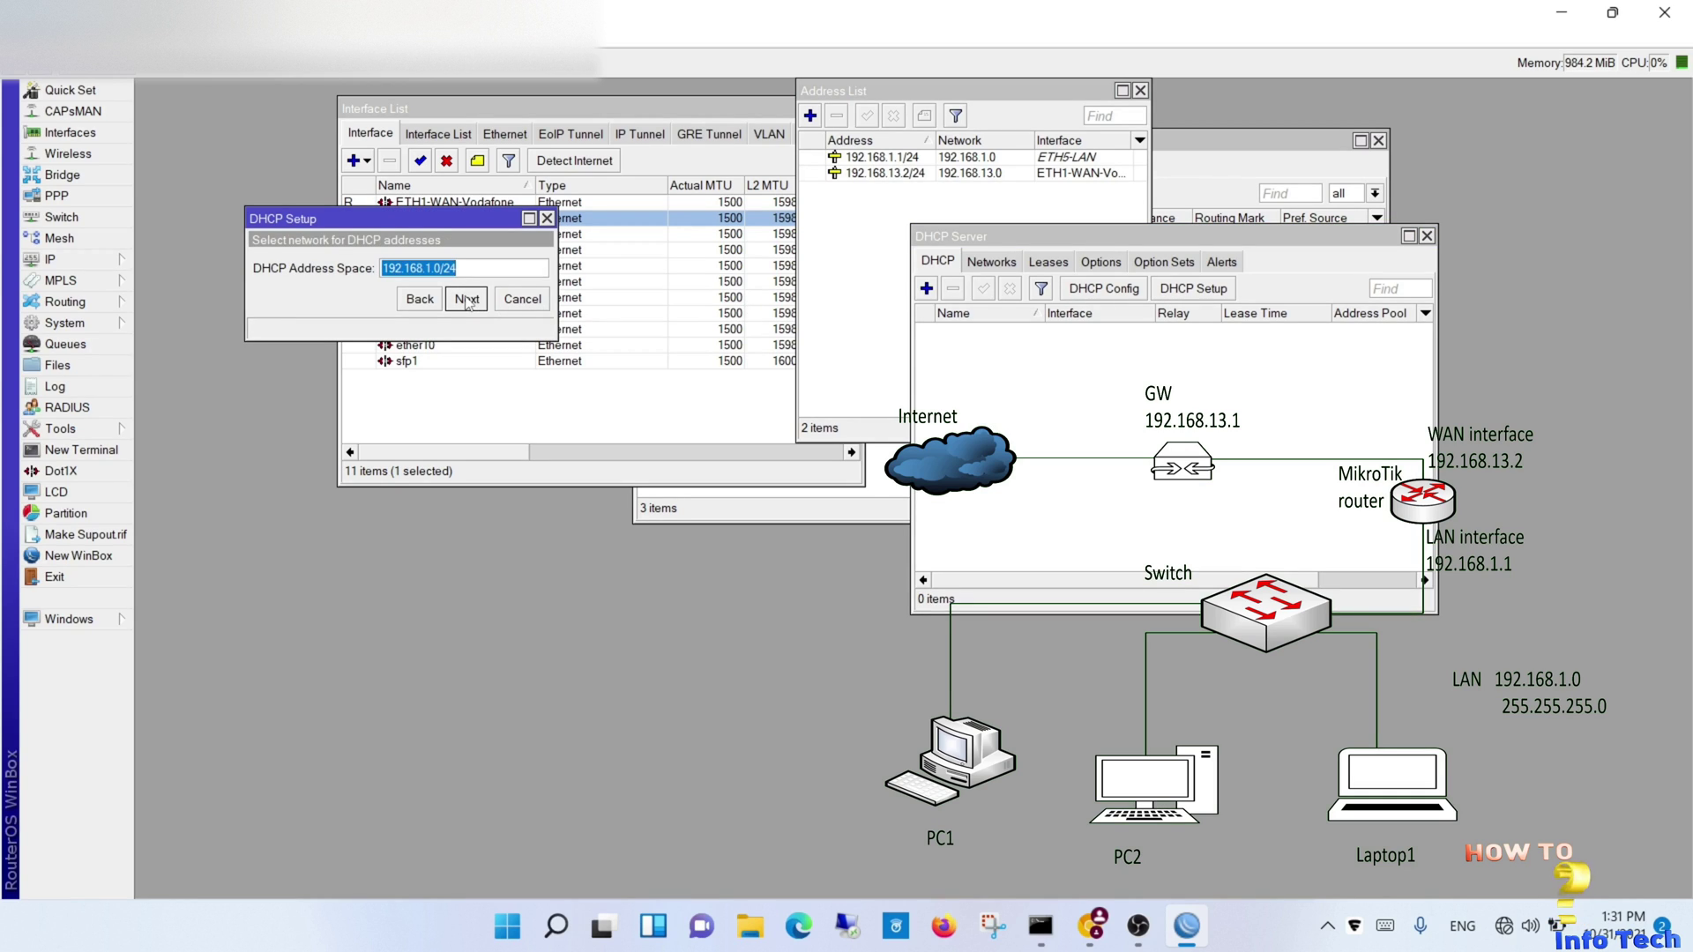
pyautogui.click(466, 299)
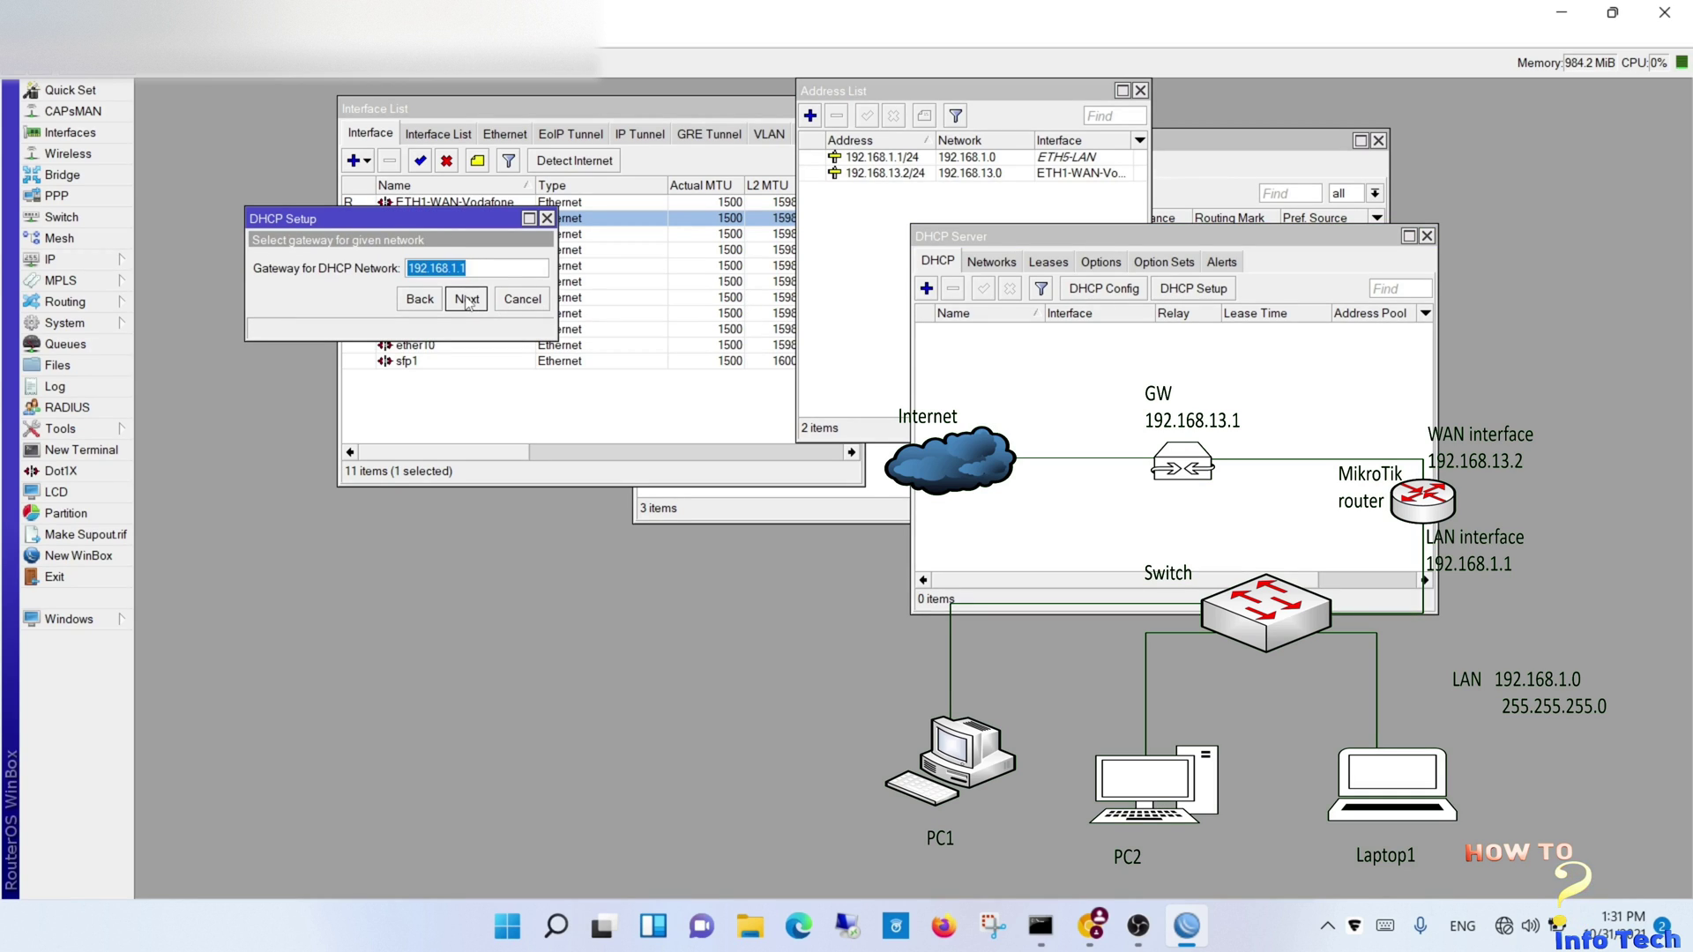
pyautogui.click(466, 299)
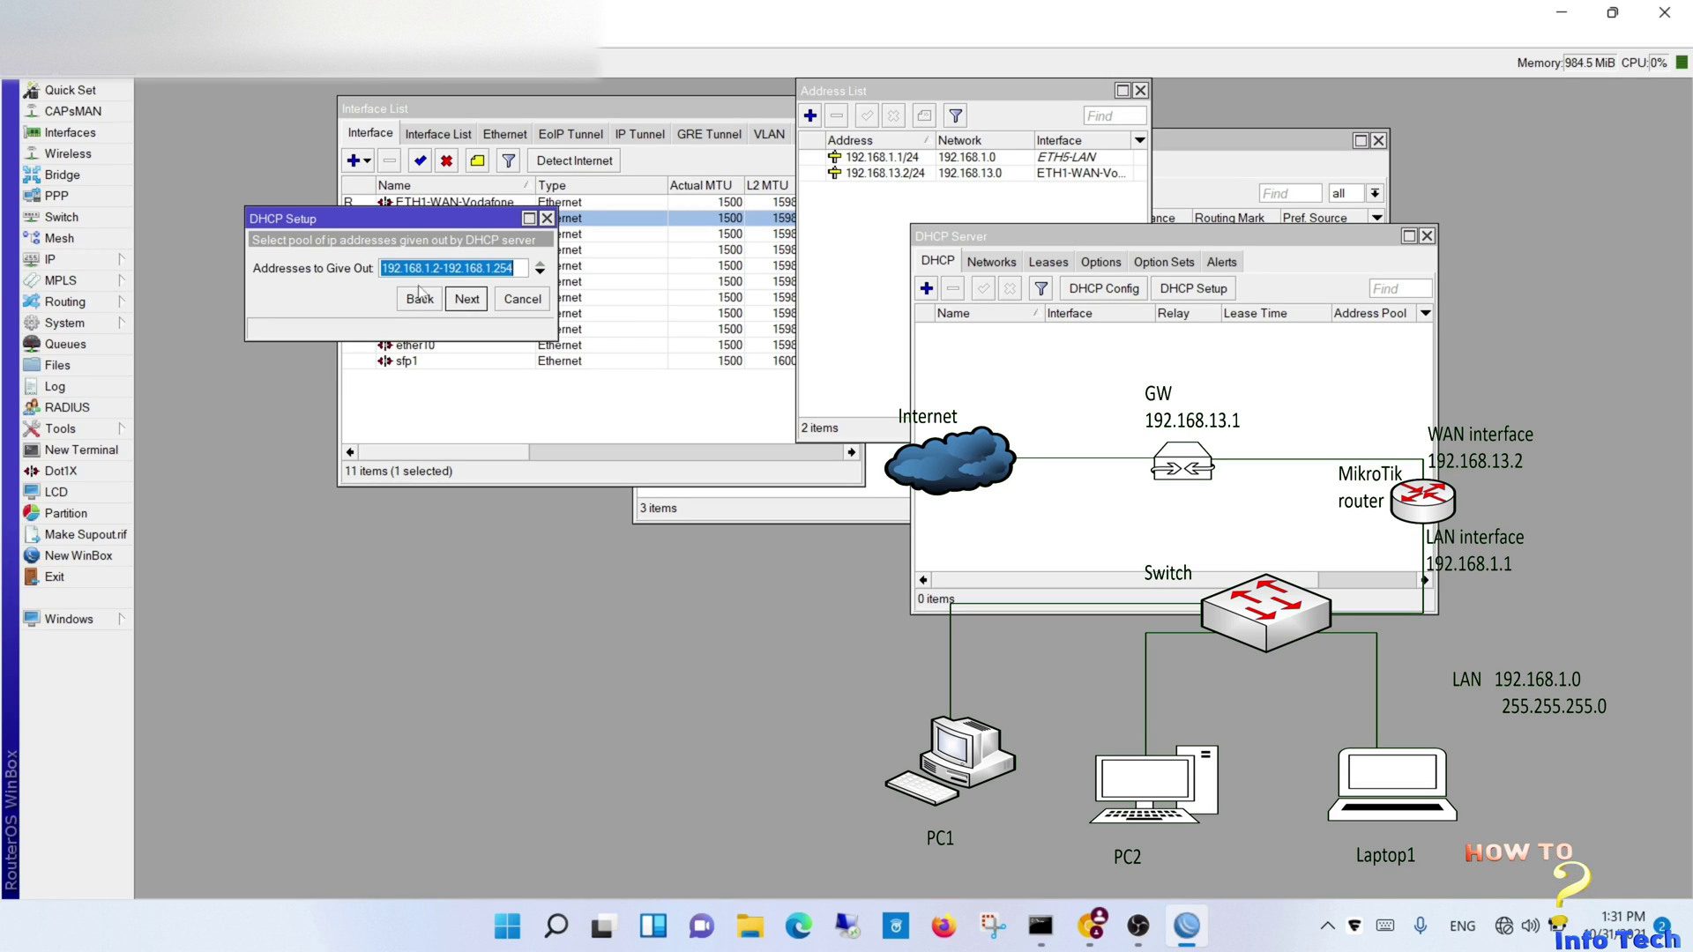
pyautogui.click(469, 300)
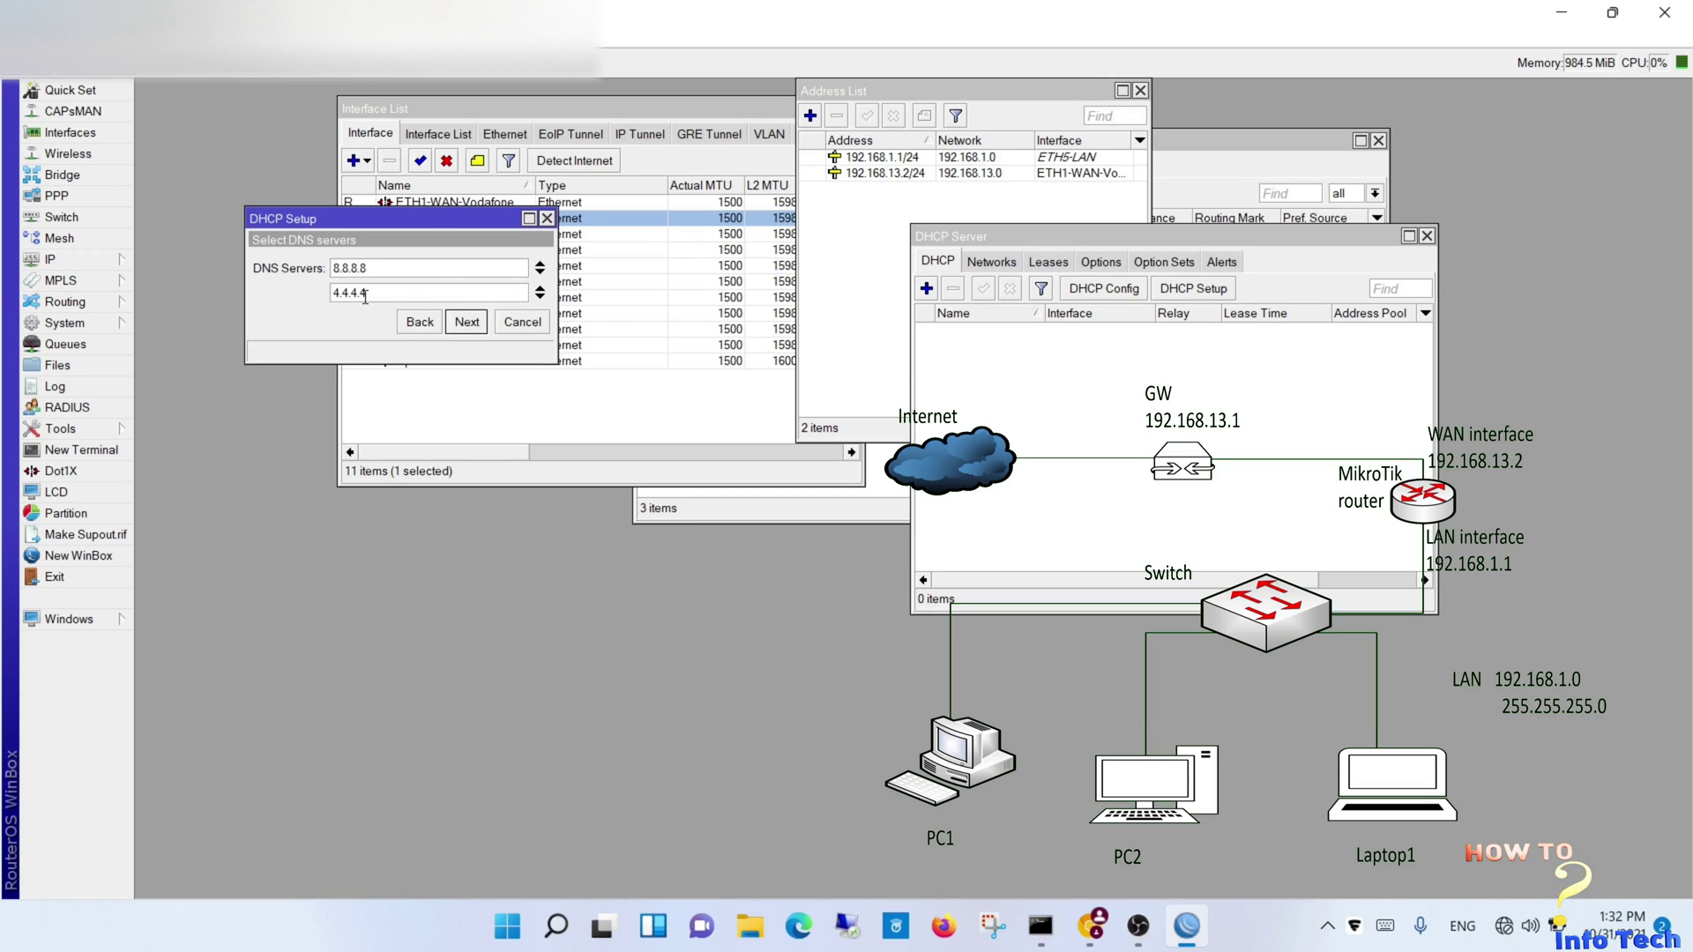
pyautogui.click(469, 322)
pyautogui.click(470, 325)
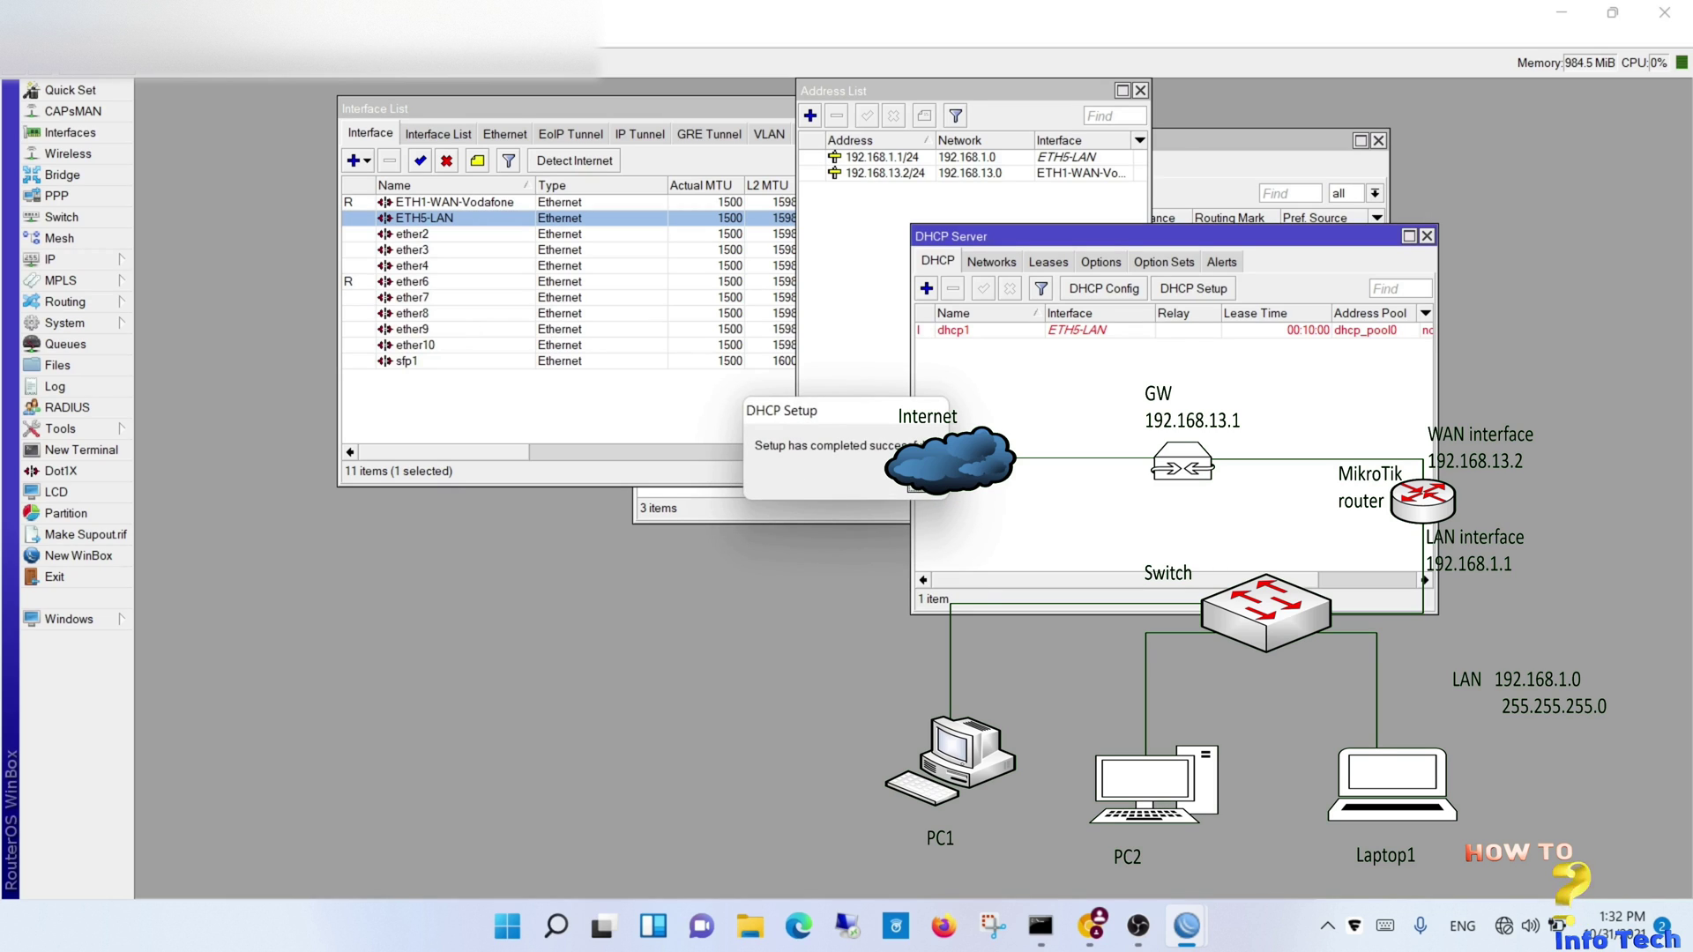
pyautogui.click(917, 481)
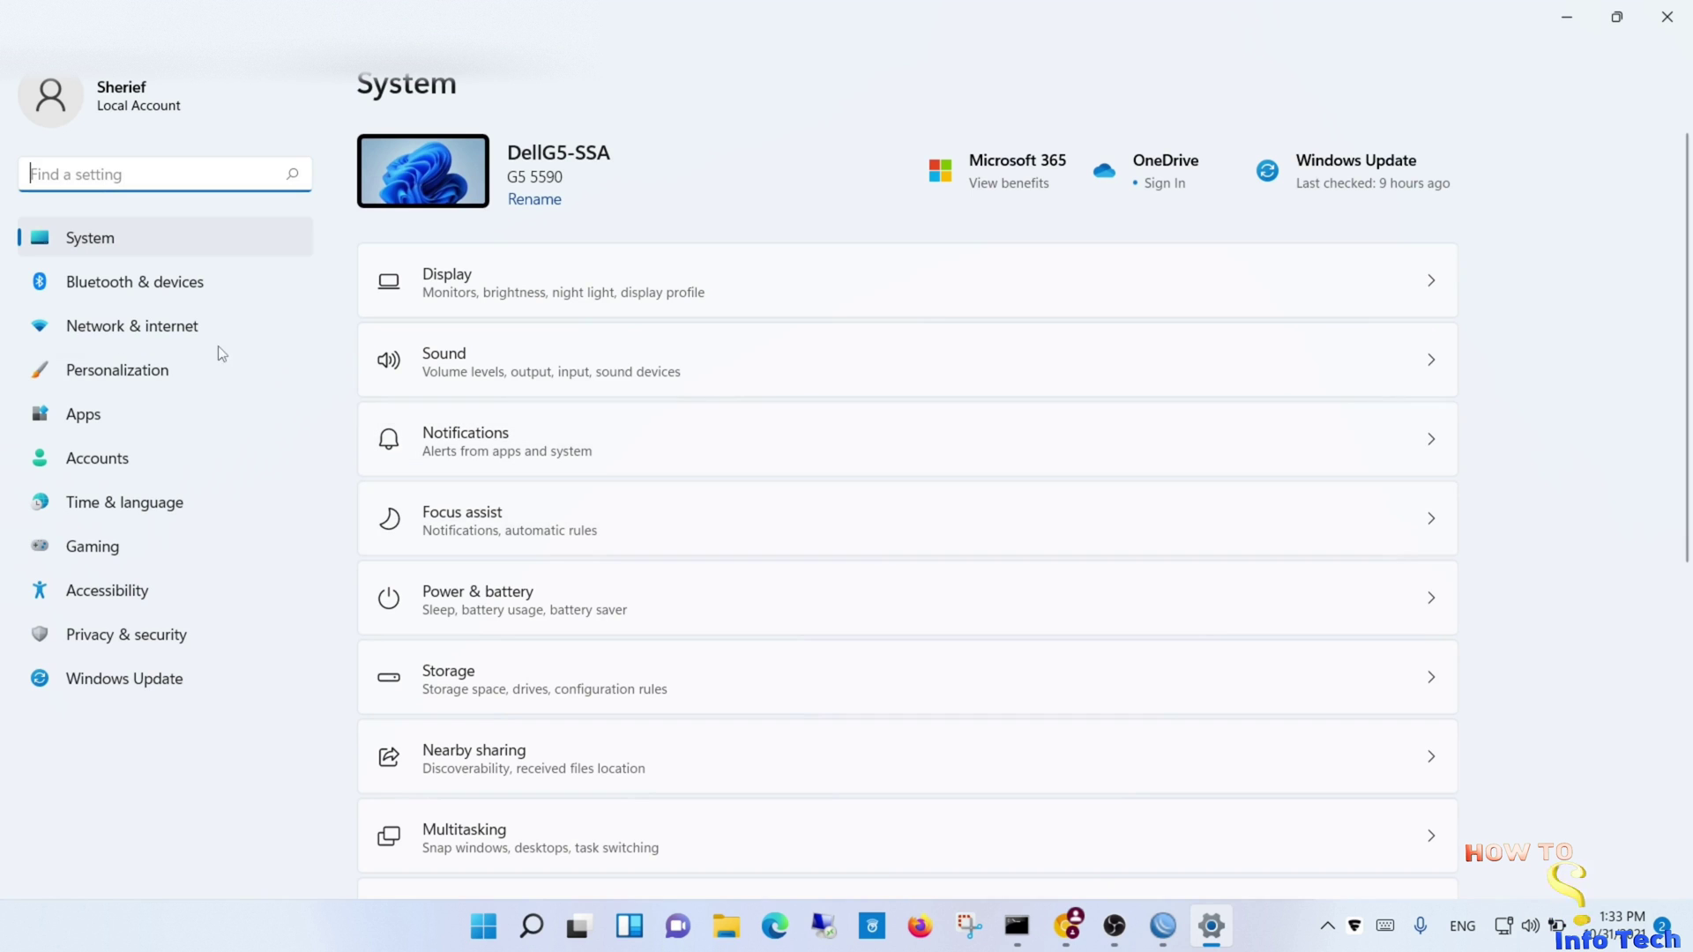
# View the Ethernet details: IPv4 192.168.1.254, DNS 192.168.1.1, 8.8.8.8, 4.4.4.4
pyautogui.click(161, 328)
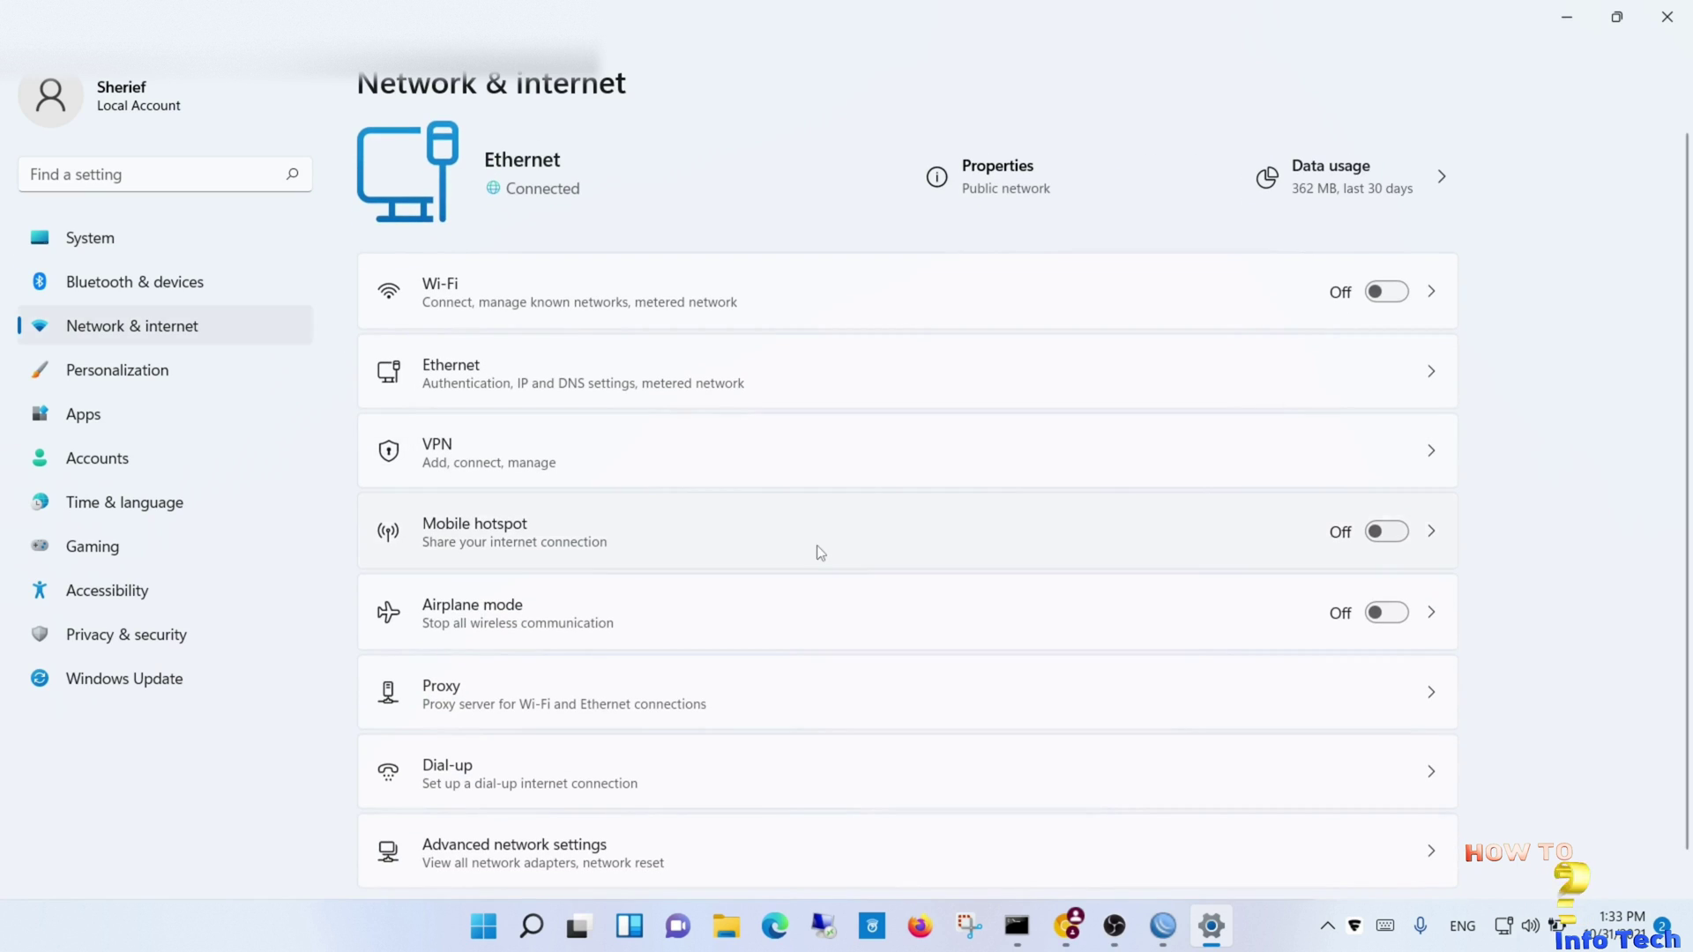
pyautogui.click(1421, 375)
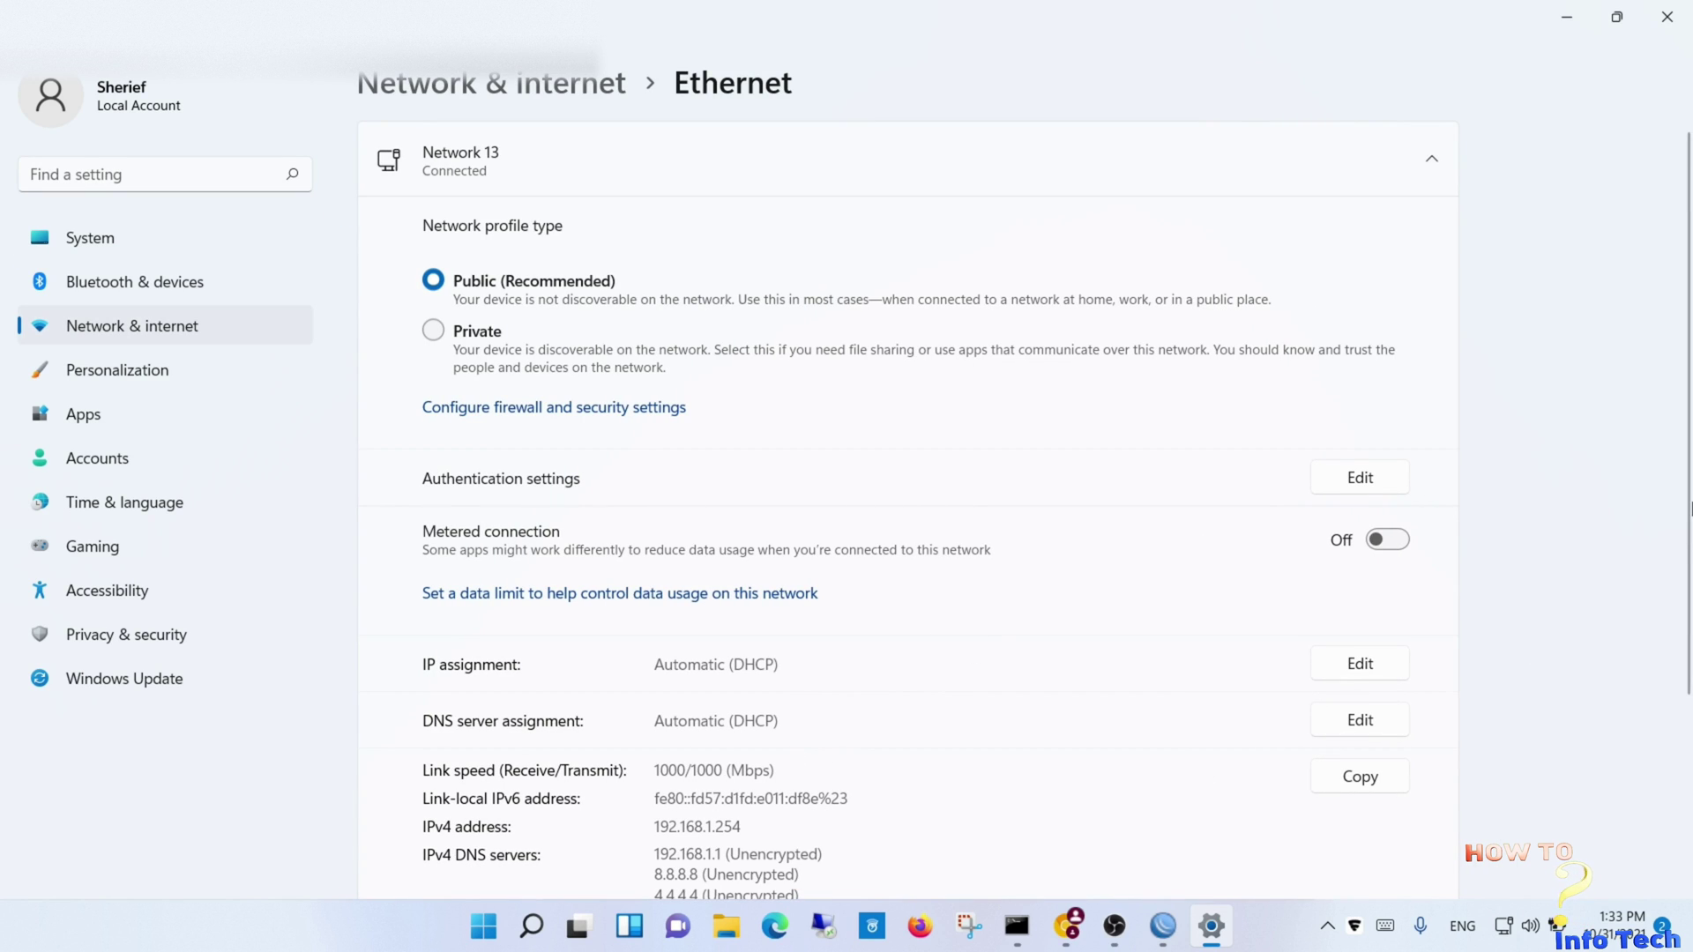
pyautogui.scroll(-3, 1690, 509)
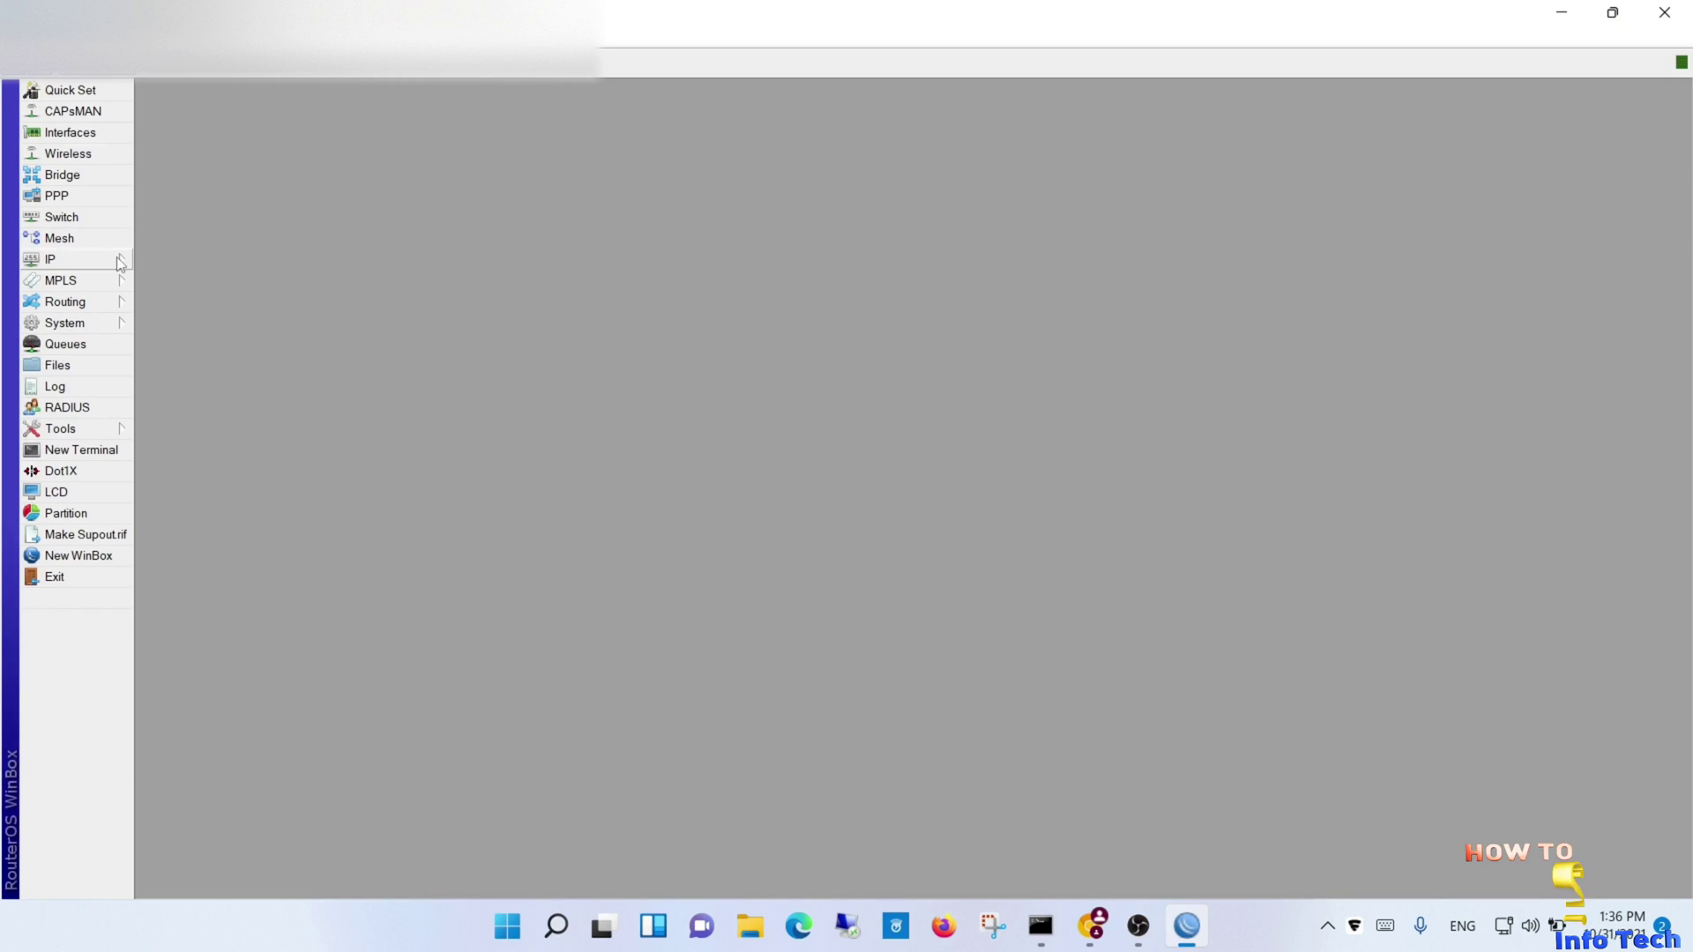
# Add a new firewall NAT rule with Out. Interface ETH1-WAN-Vodafone
pyautogui.click(121, 261)
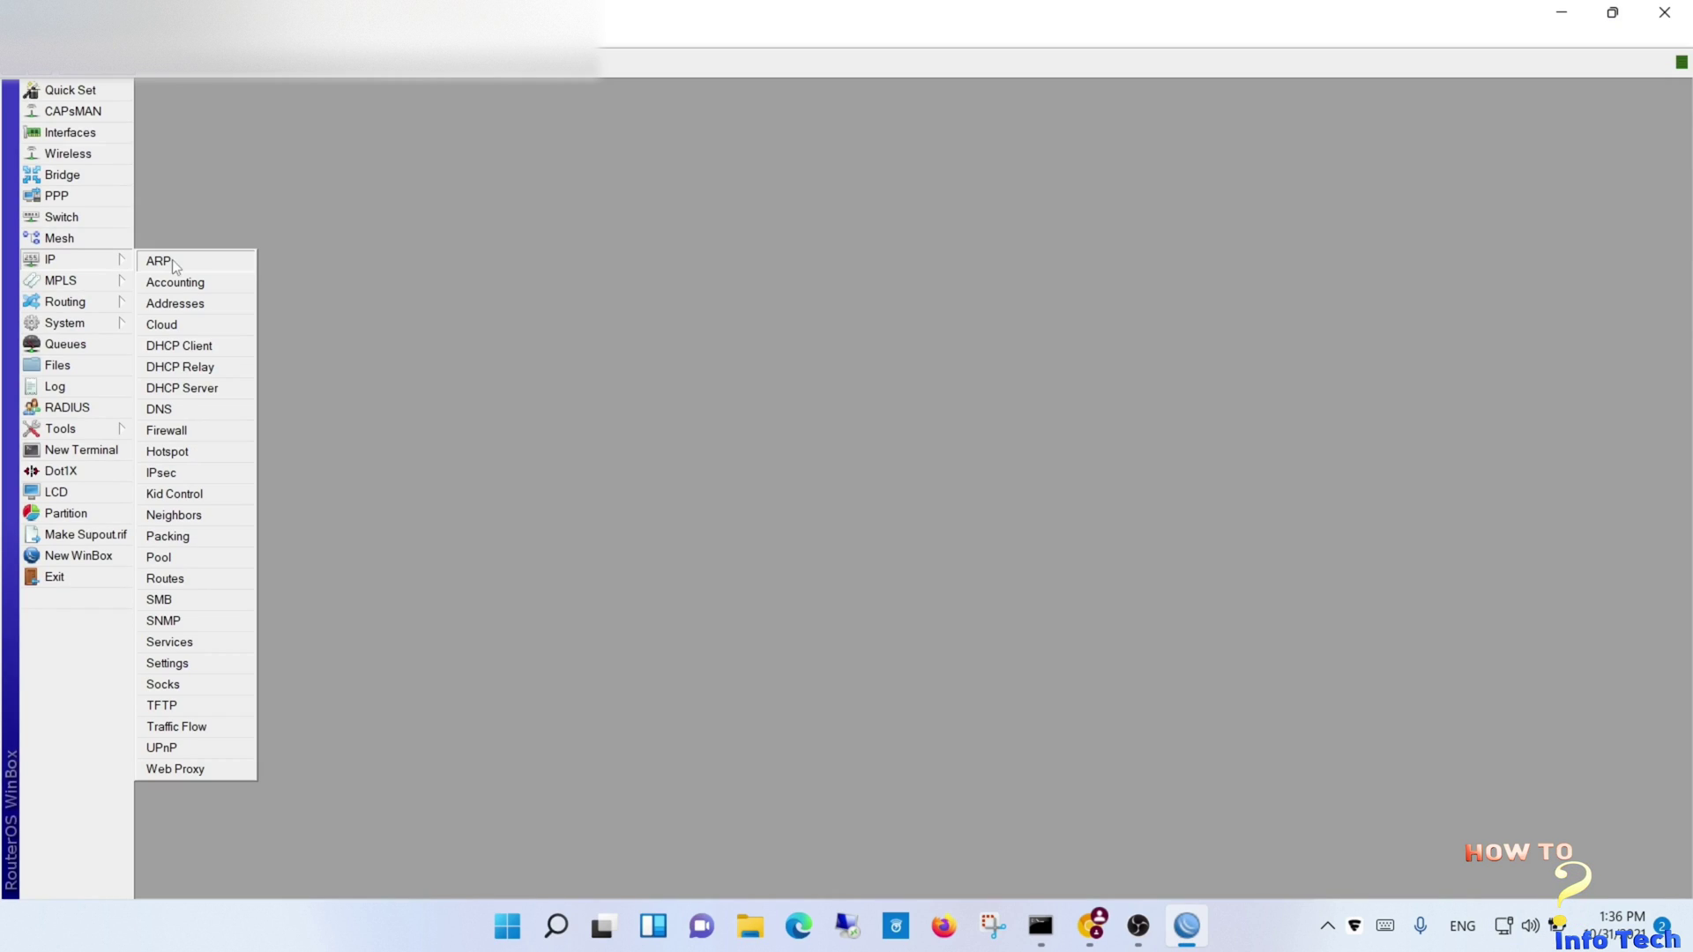
pyautogui.click(179, 438)
pyautogui.click(510, 334)
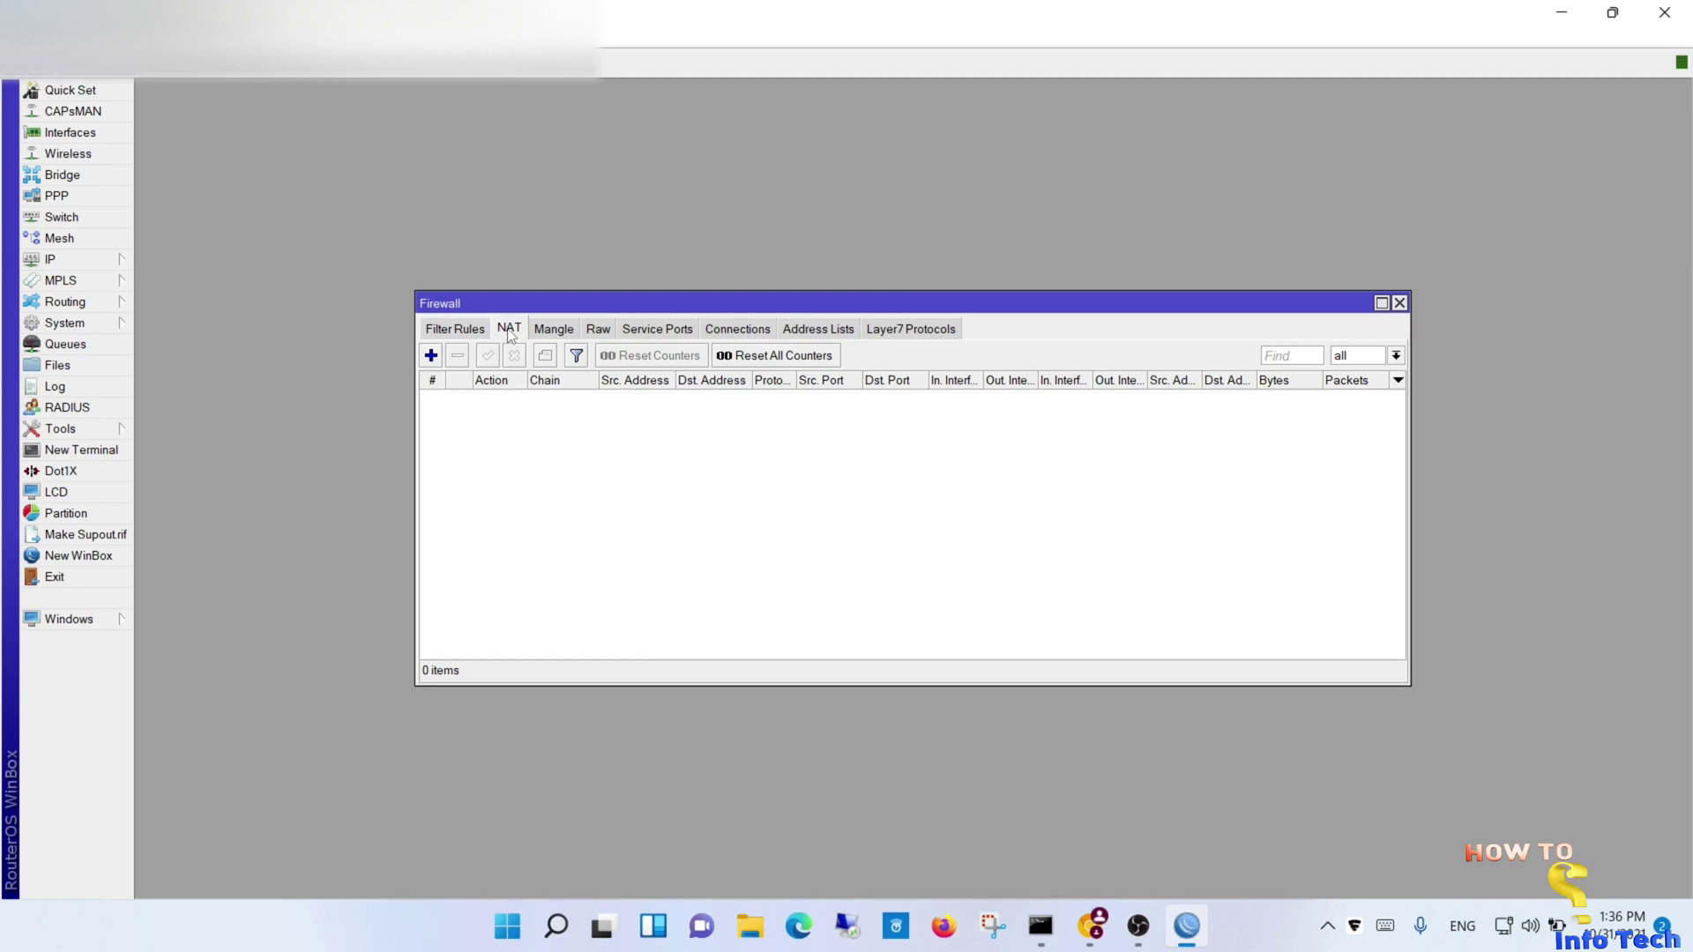
pyautogui.click(431, 357)
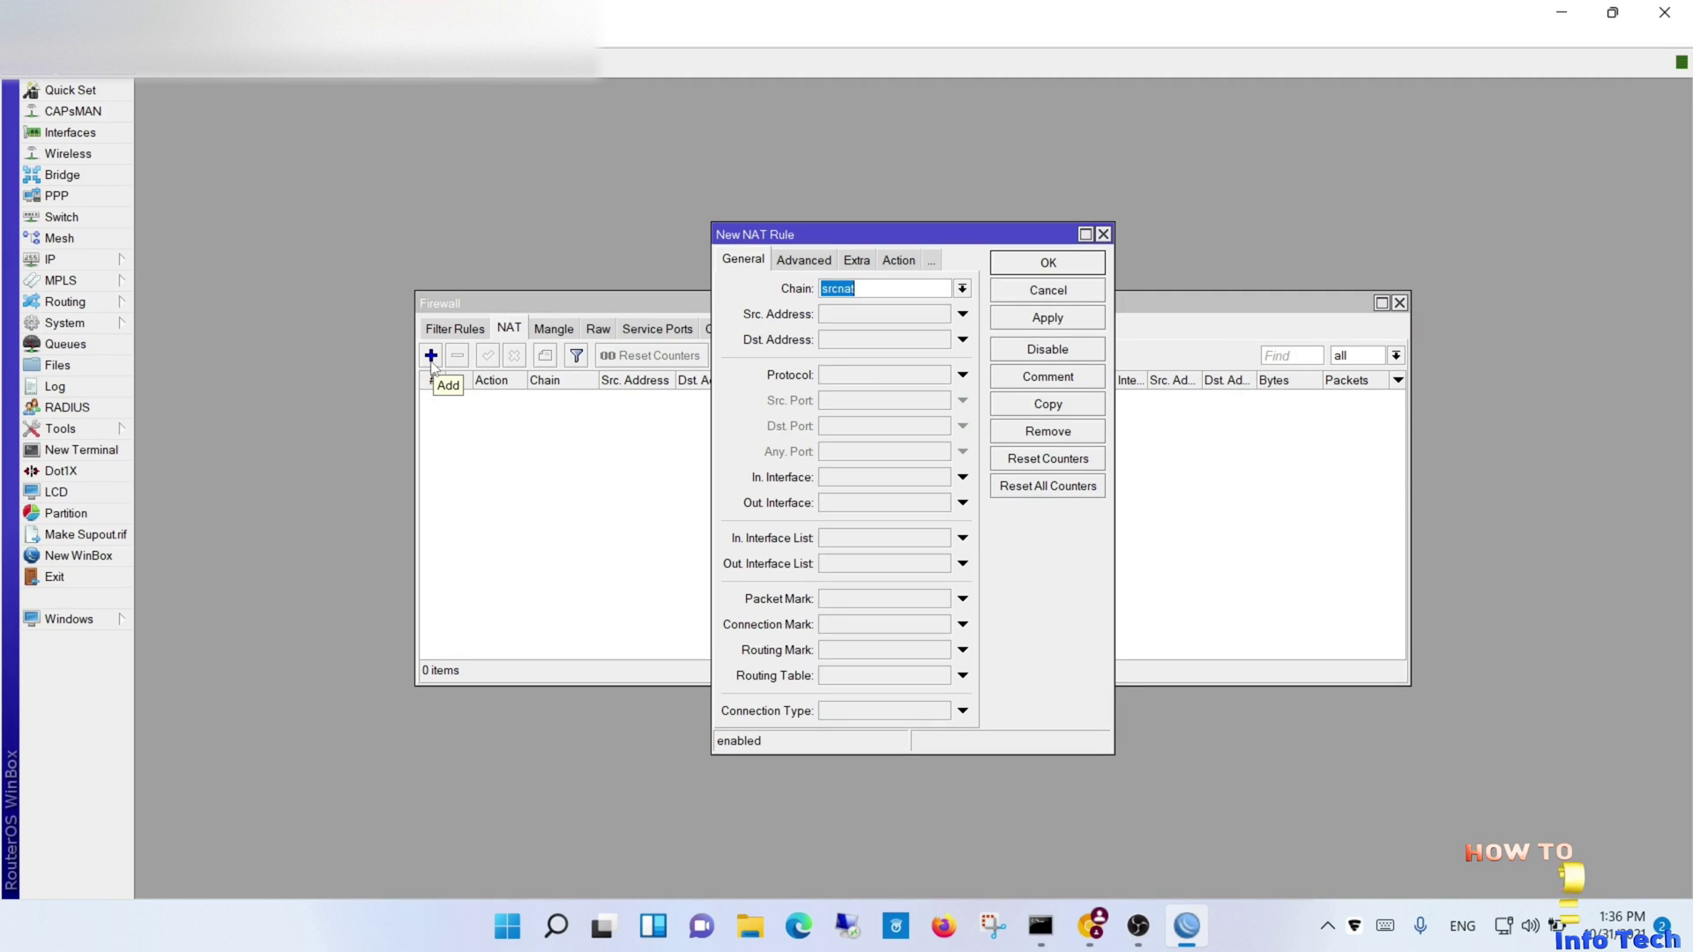
pyautogui.click(963, 503)
pyautogui.click(963, 522)
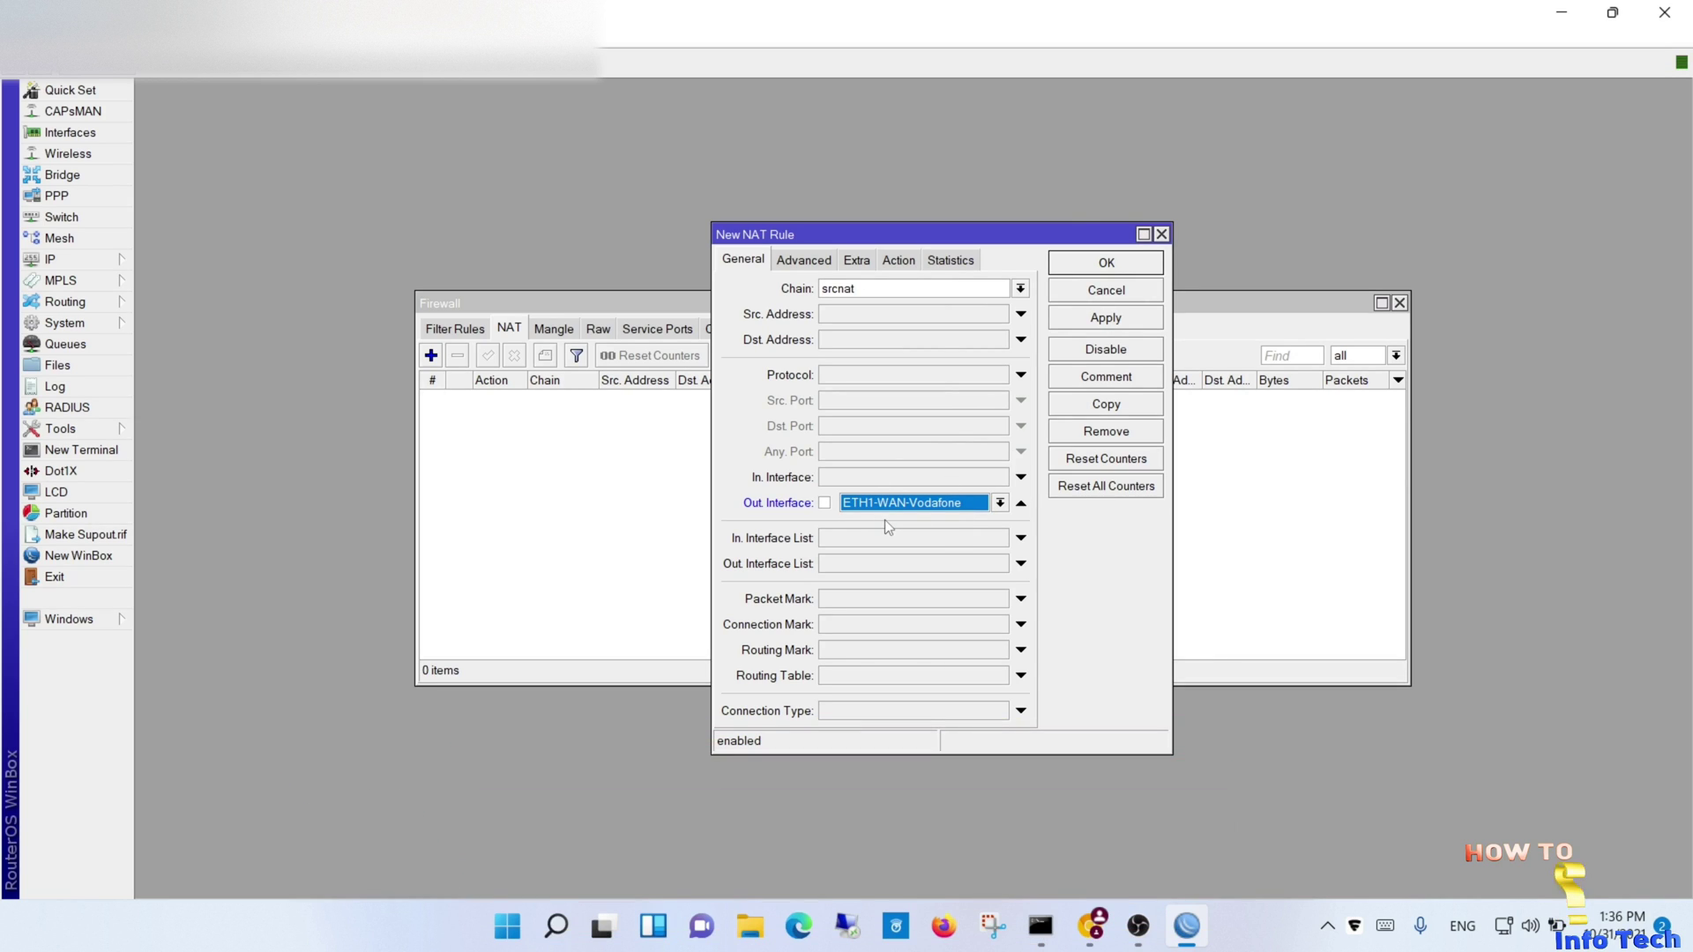
# Set the rule's action to masquerade, then apply and close it
pyautogui.click(900, 260)
pyautogui.click(1020, 288)
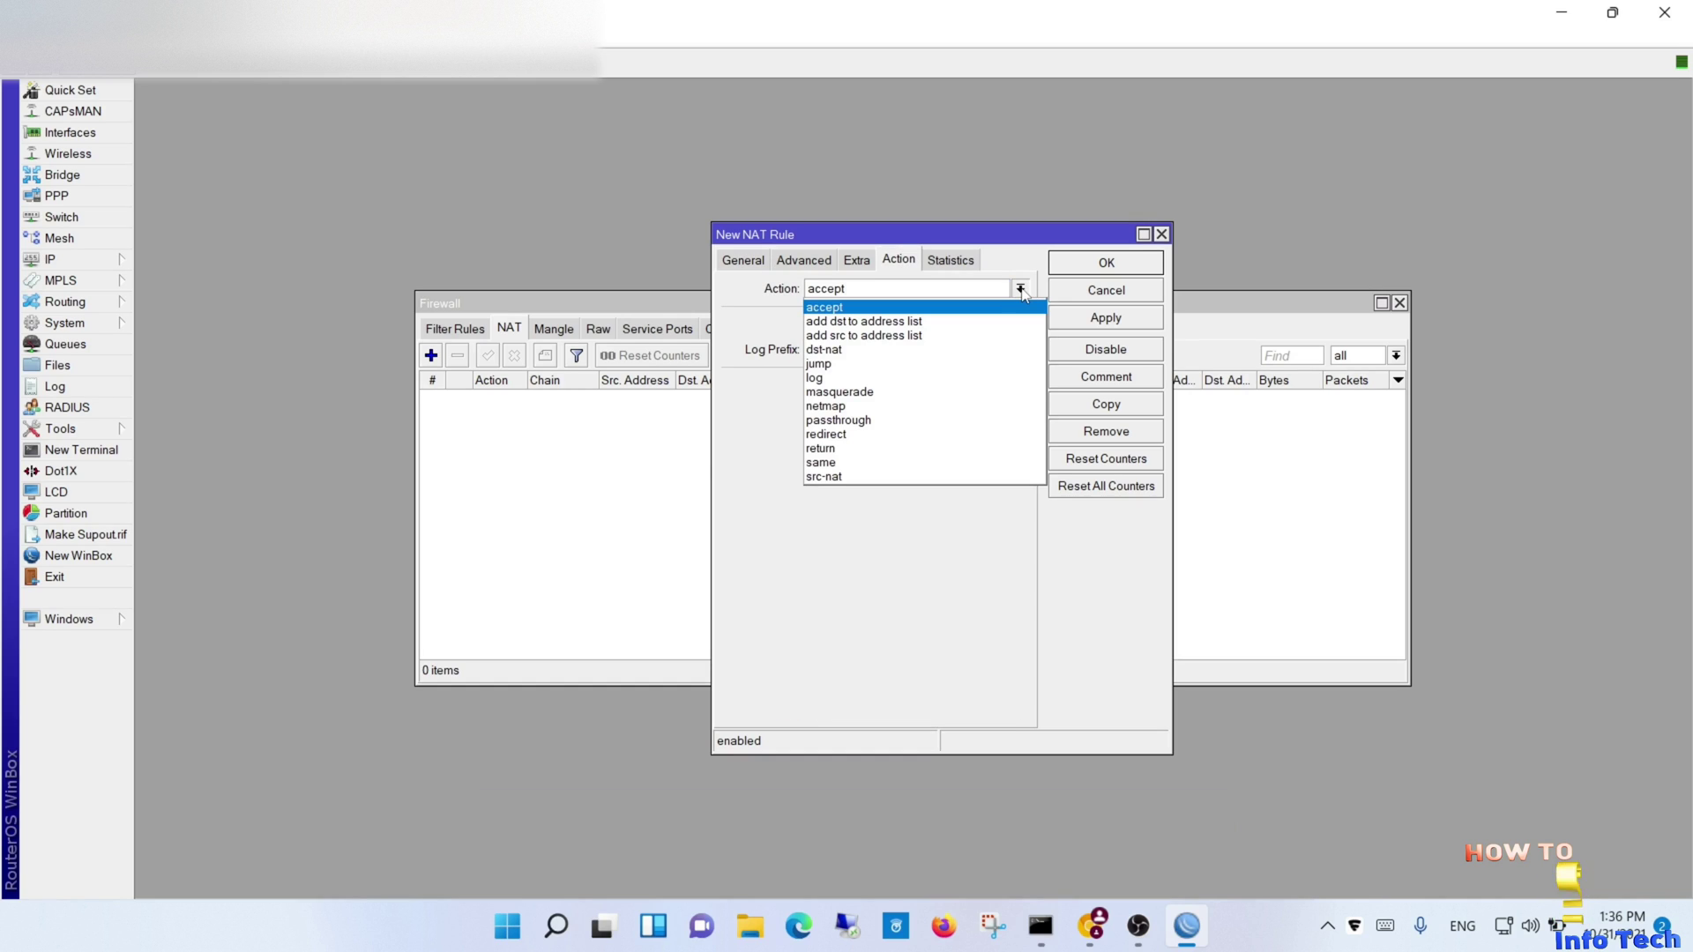
pyautogui.click(1107, 321)
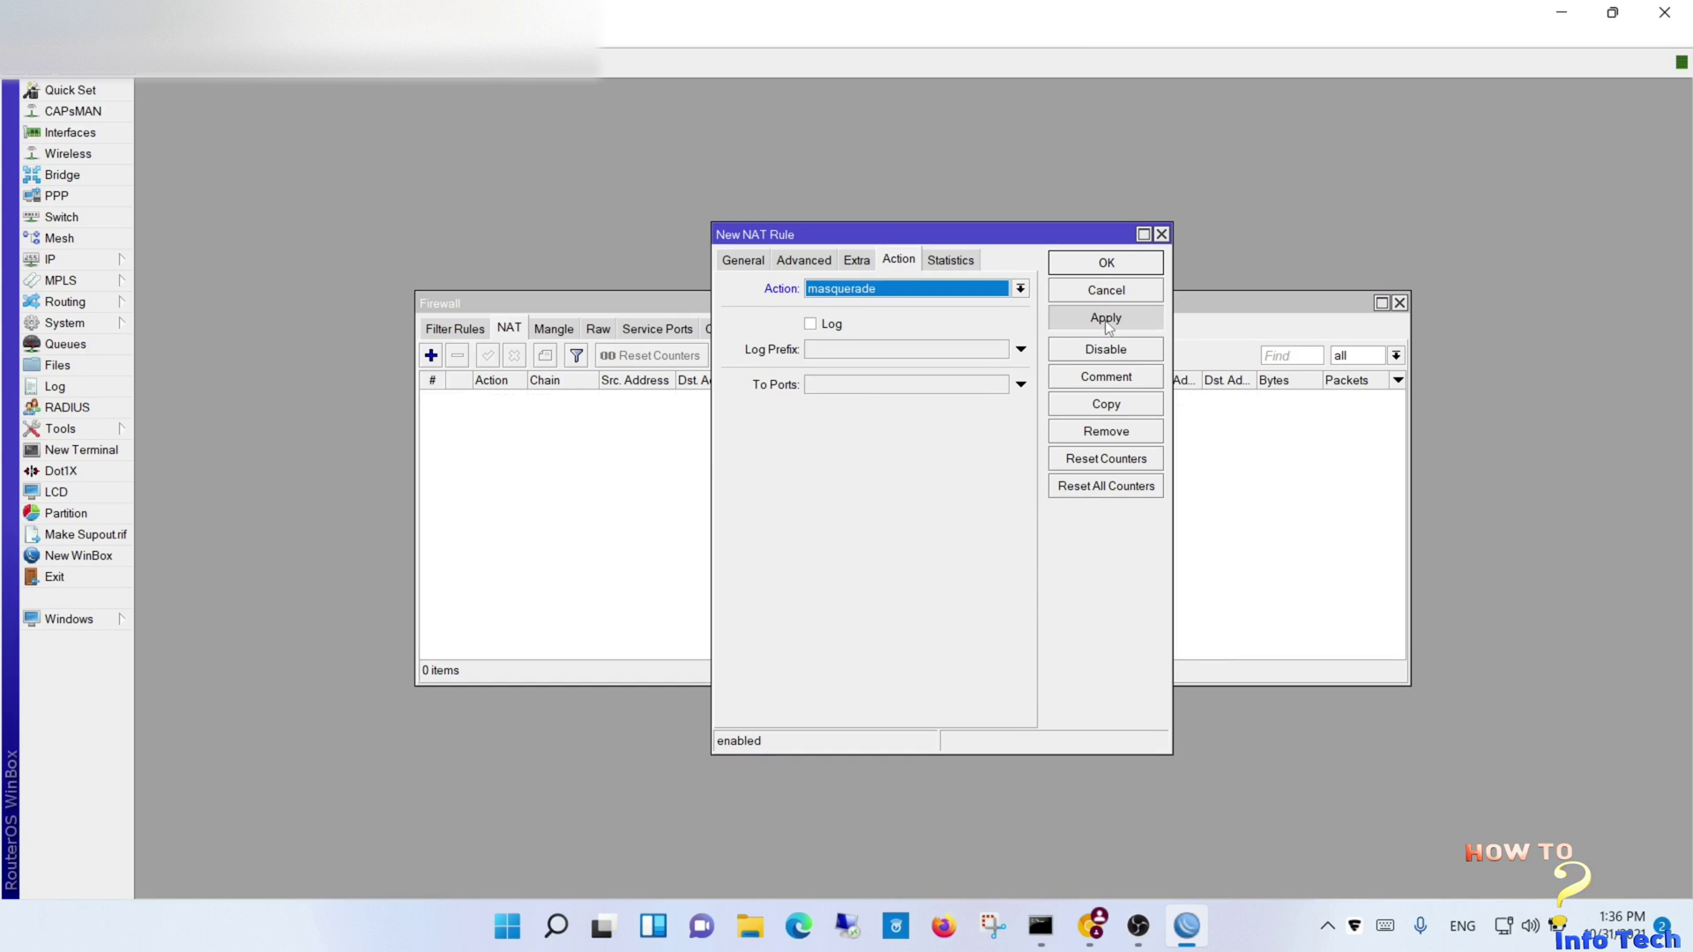
pyautogui.click(1109, 266)
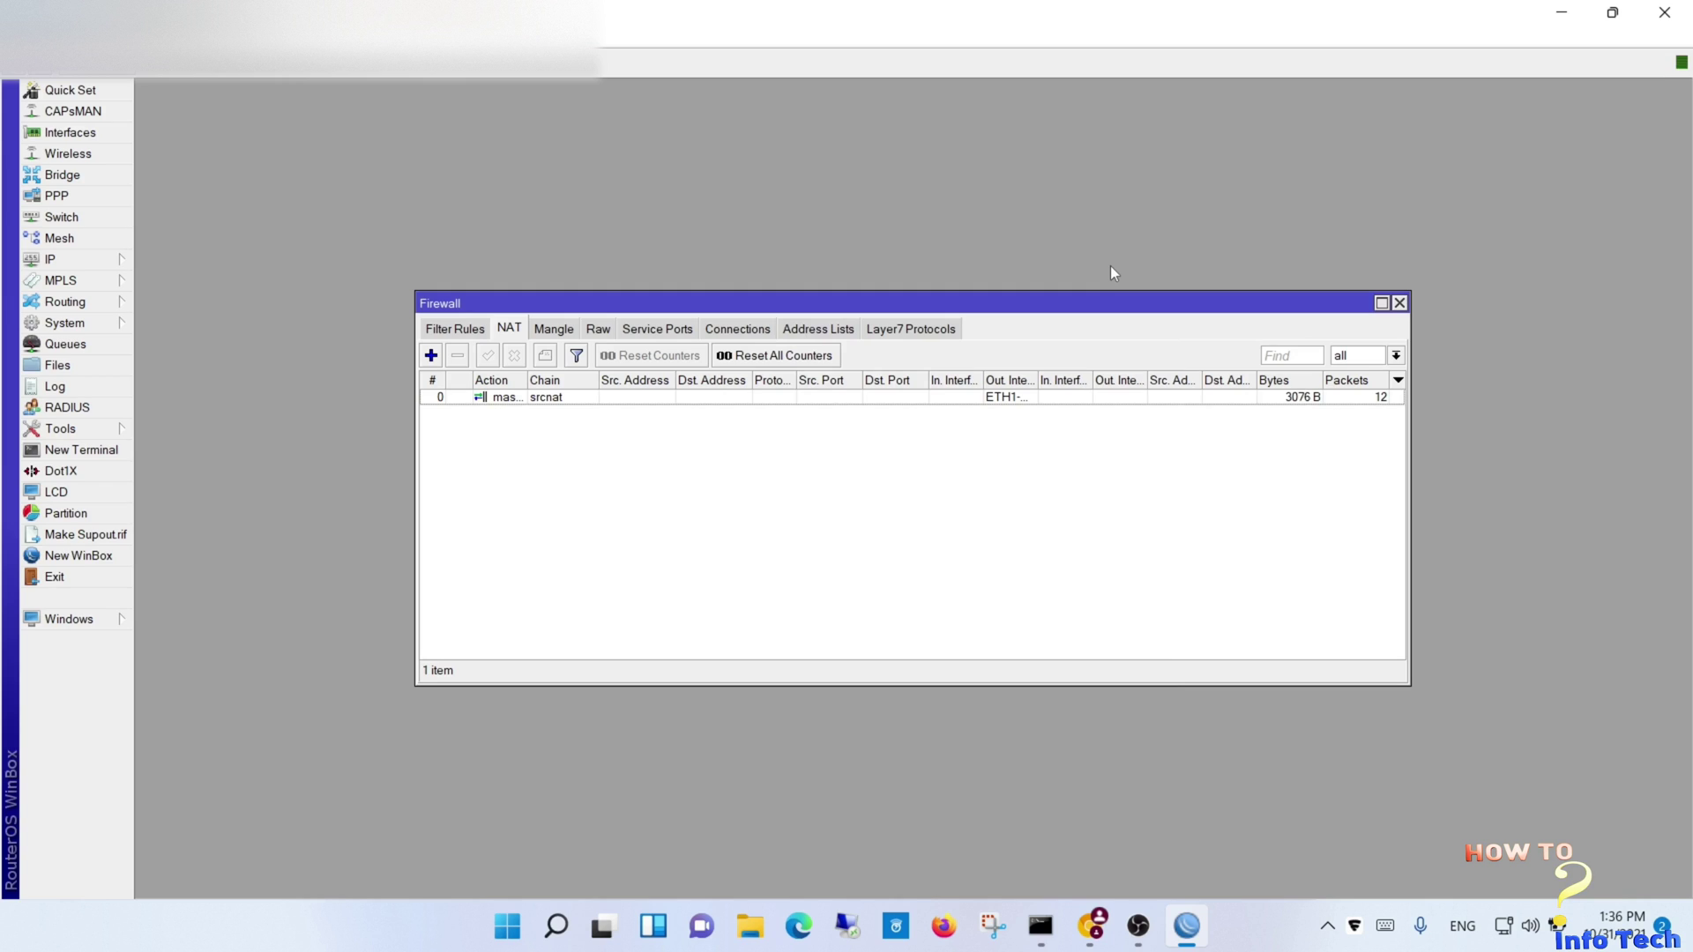
# Compare the Filter Rules and NAT lists, then return to the running ping window
pyautogui.click(460, 333)
pyautogui.click(512, 333)
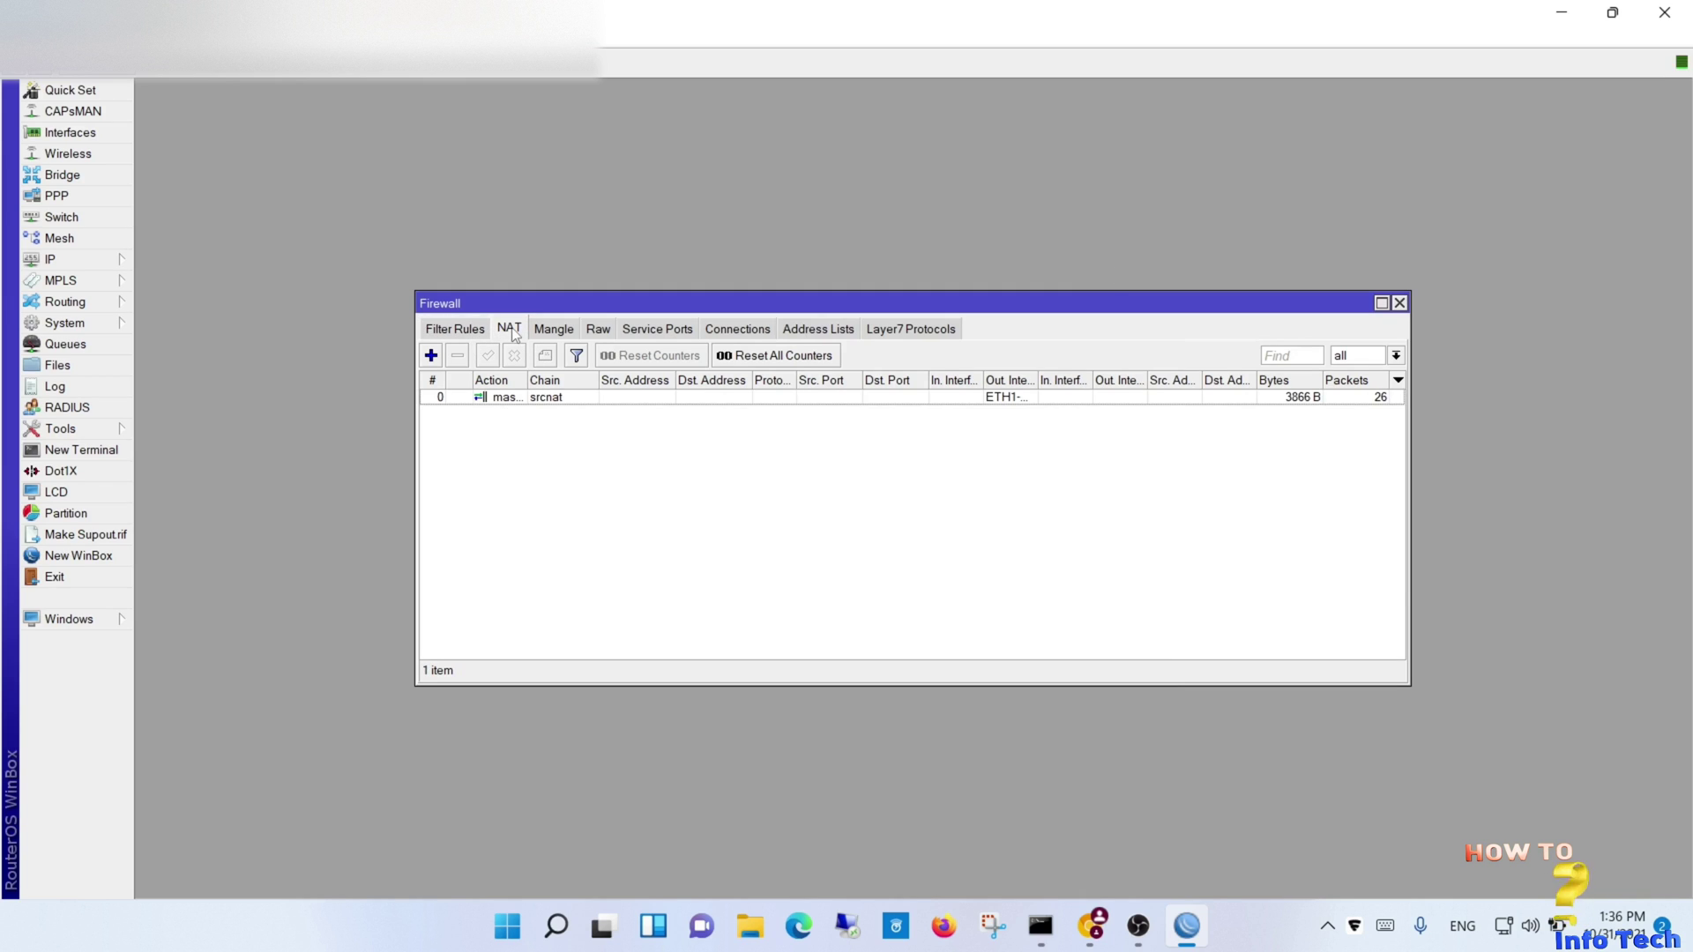
pyautogui.click(470, 332)
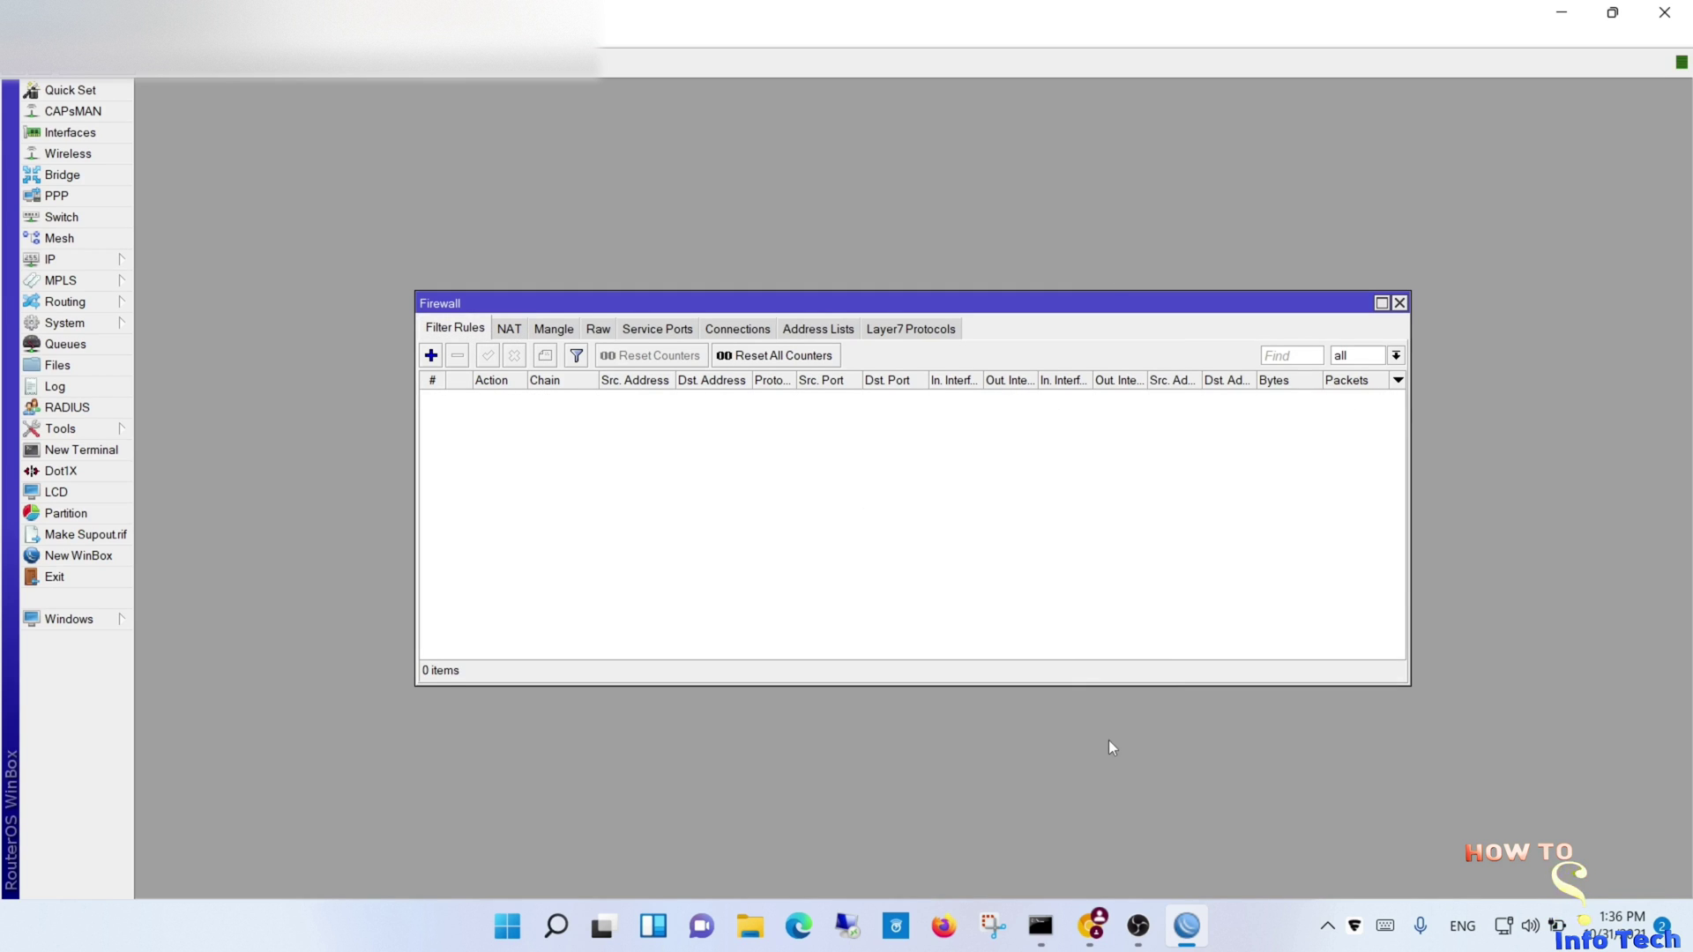
pyautogui.click(511, 333)
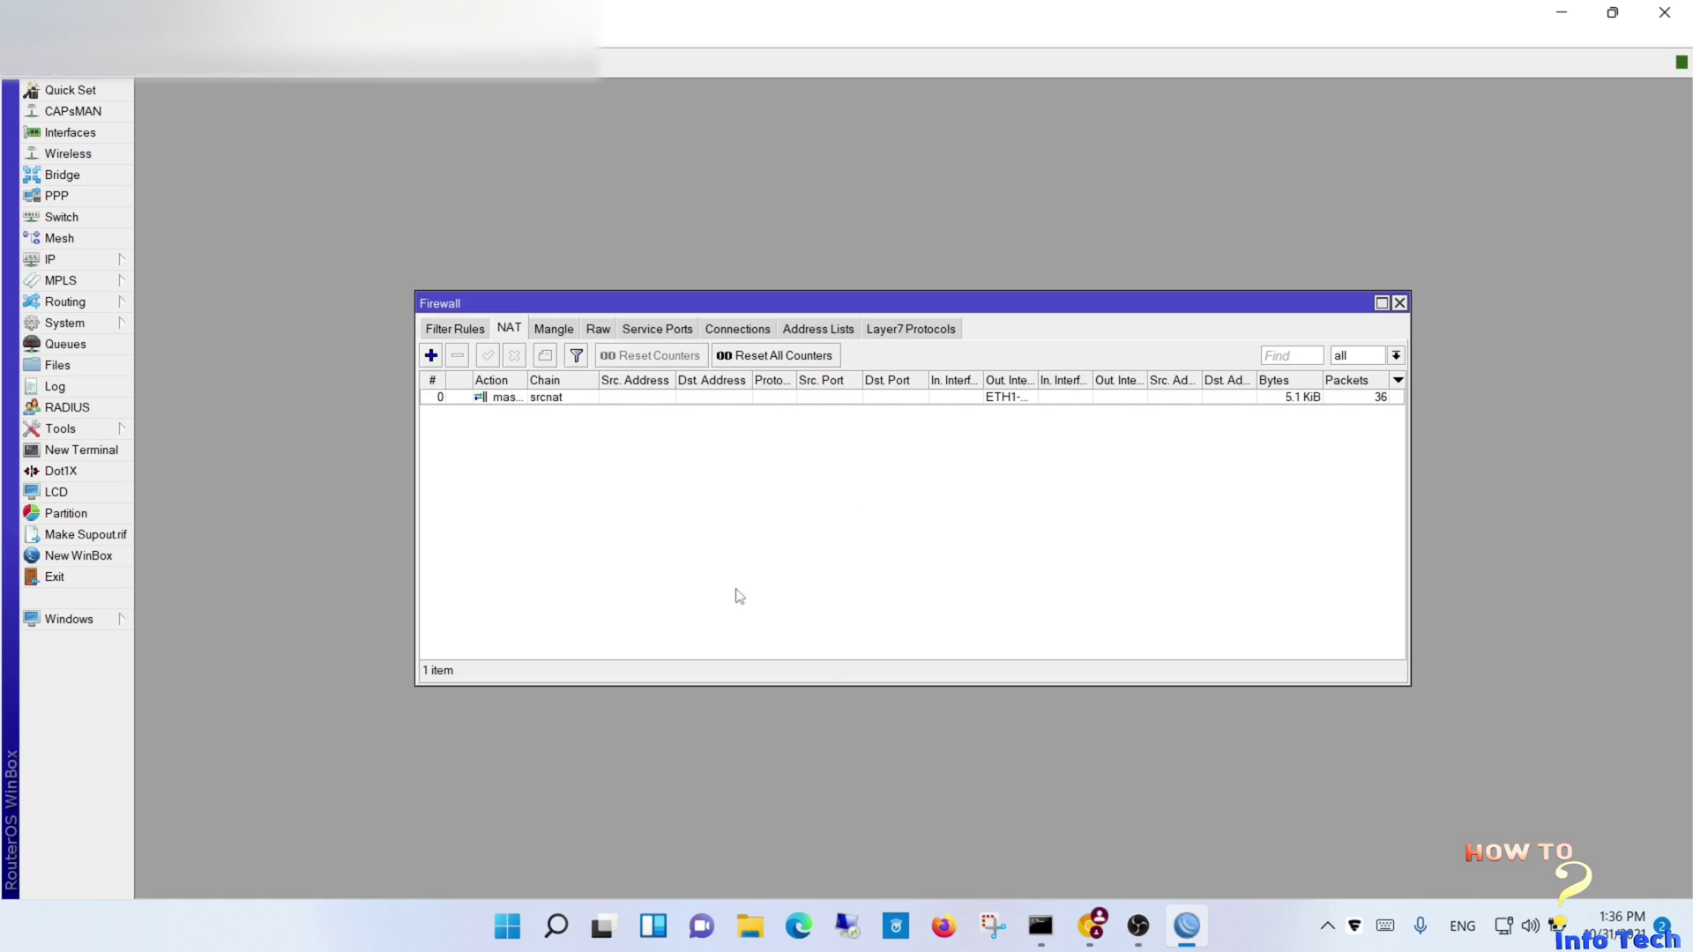
pyautogui.click(1040, 926)
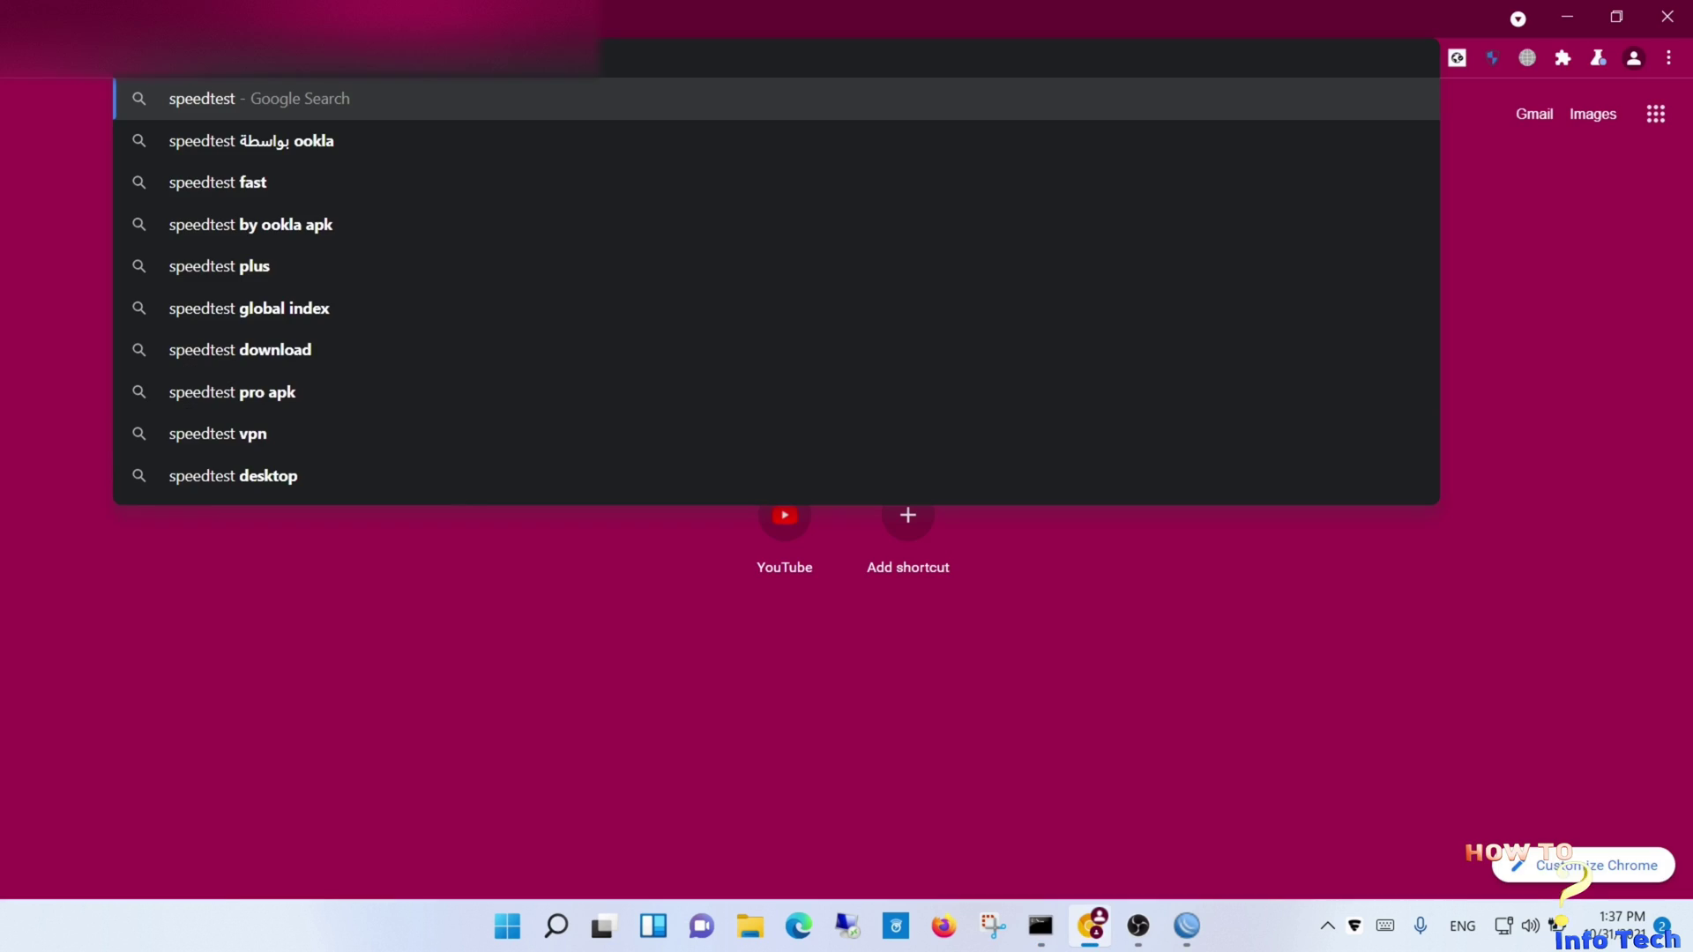
# Load speedtest.net in Chrome and start the speed test with GO
pyautogui.write('.net')
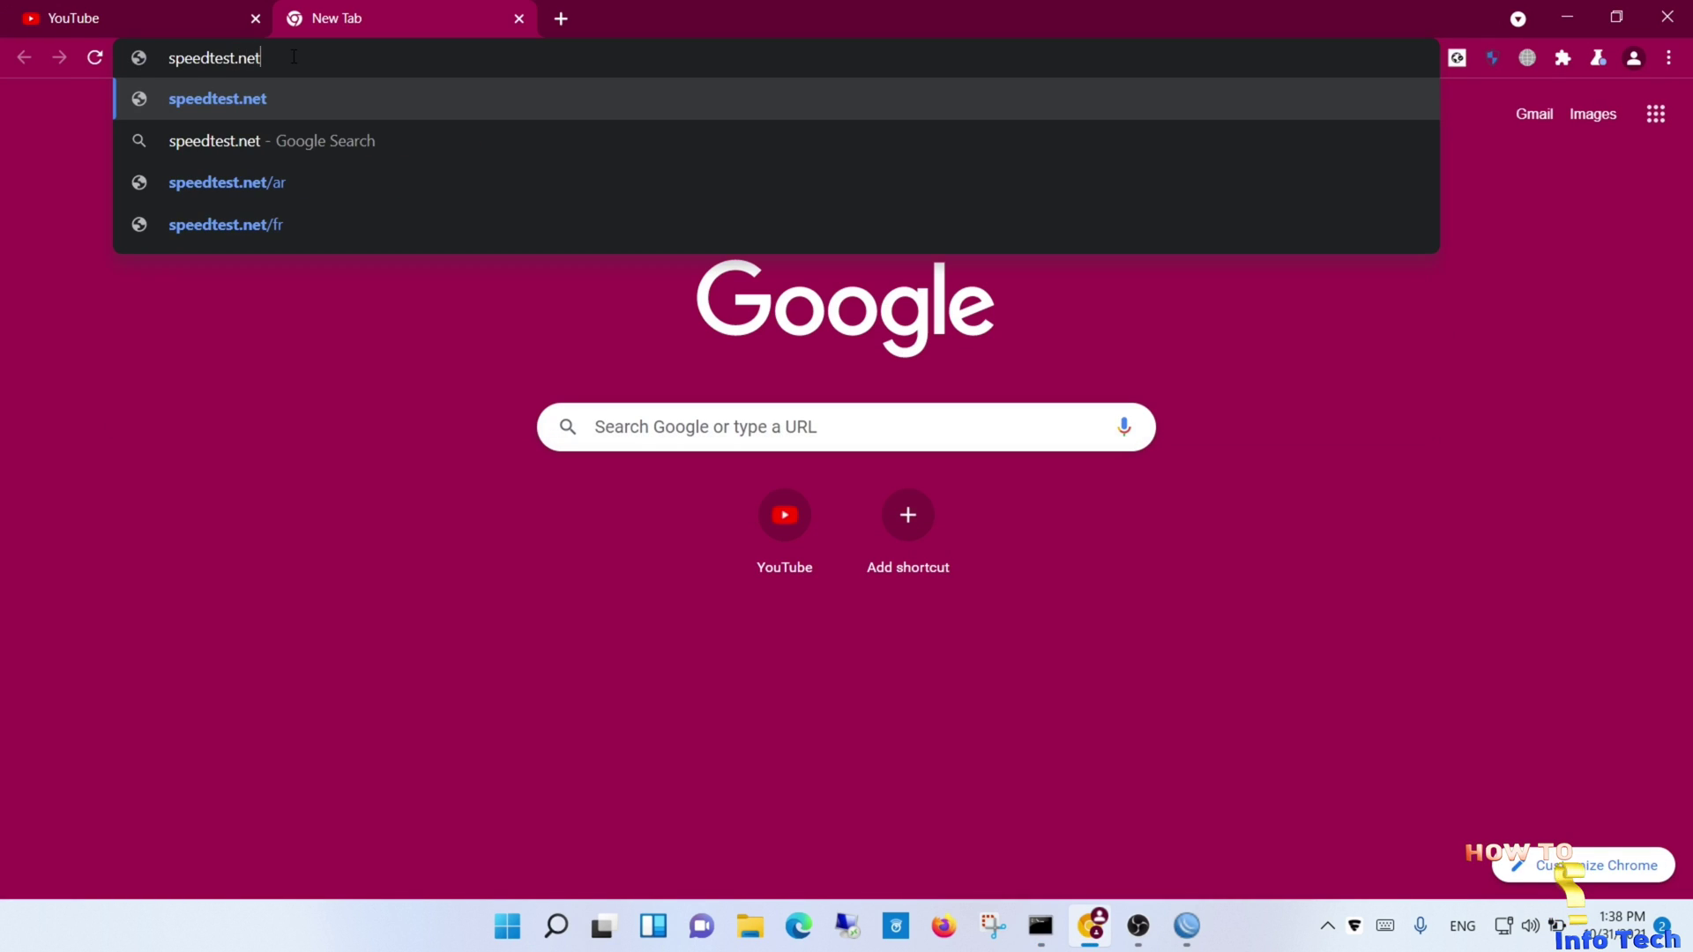
pyautogui.press('Return')
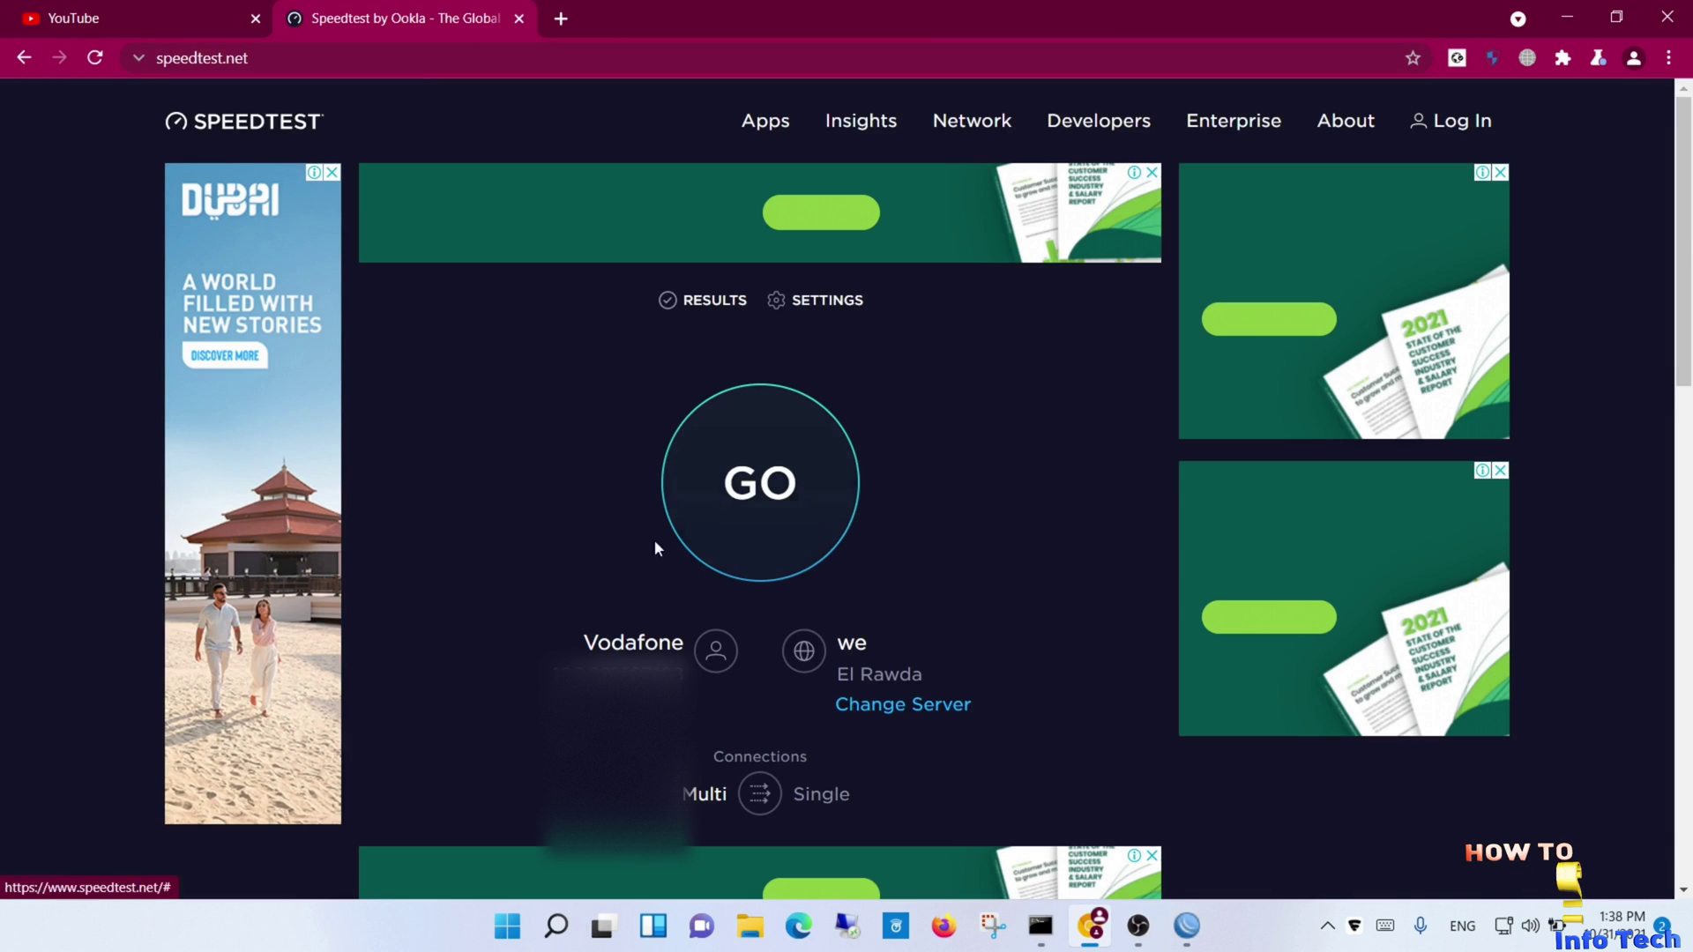
pyautogui.click(767, 499)
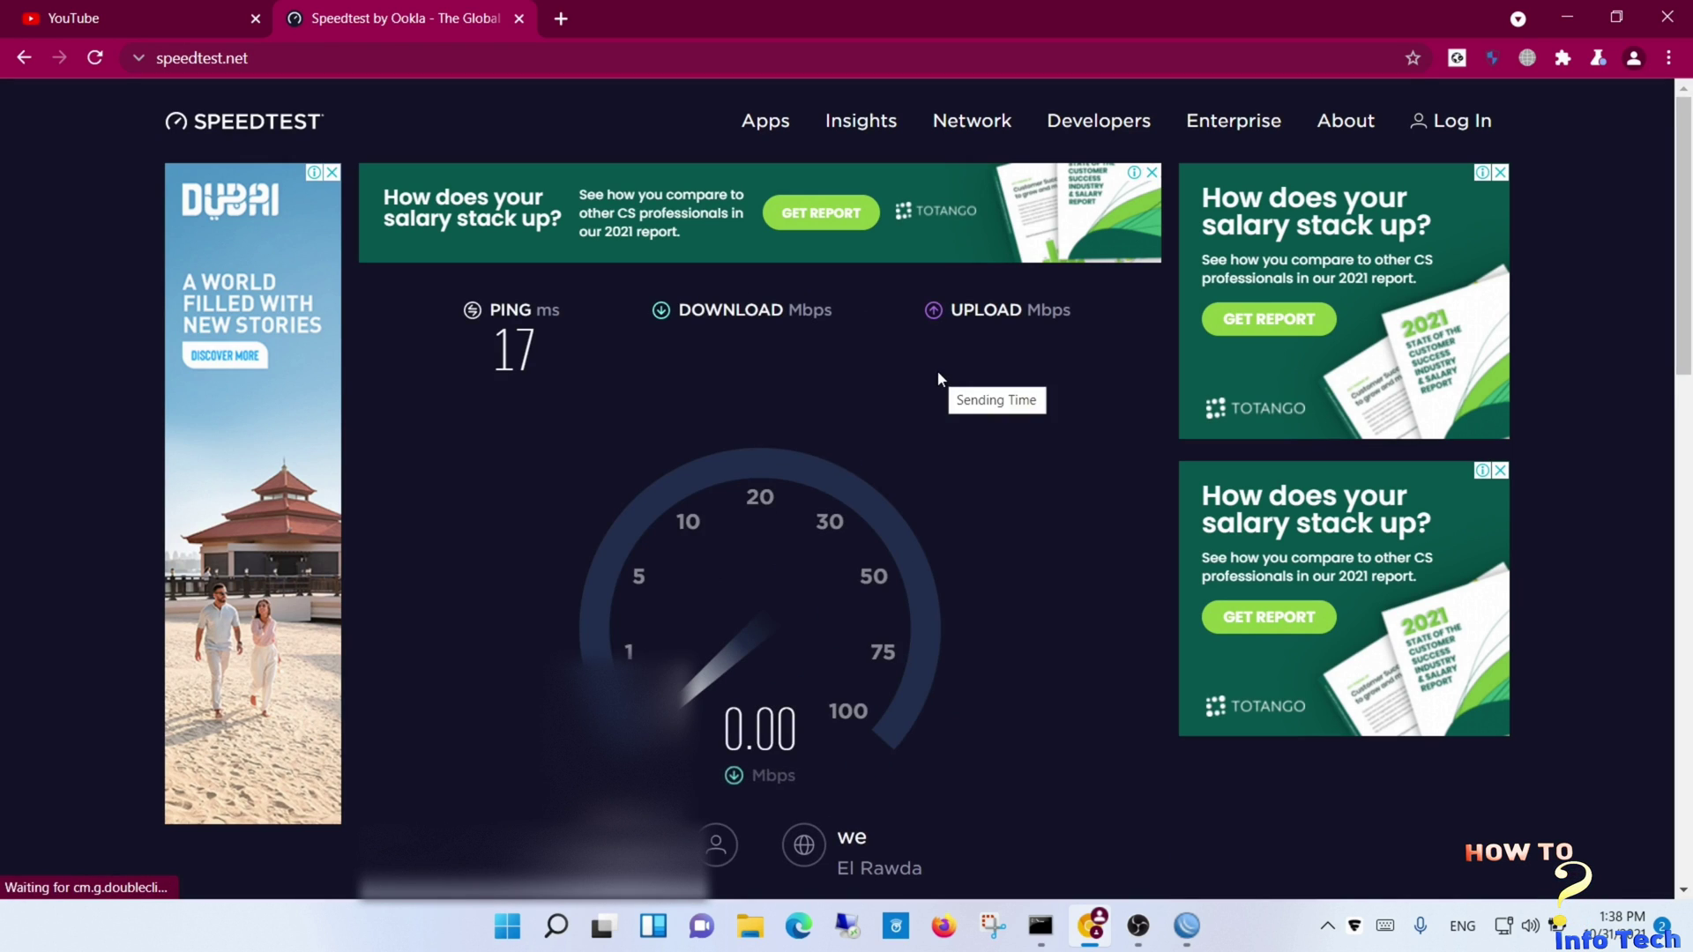